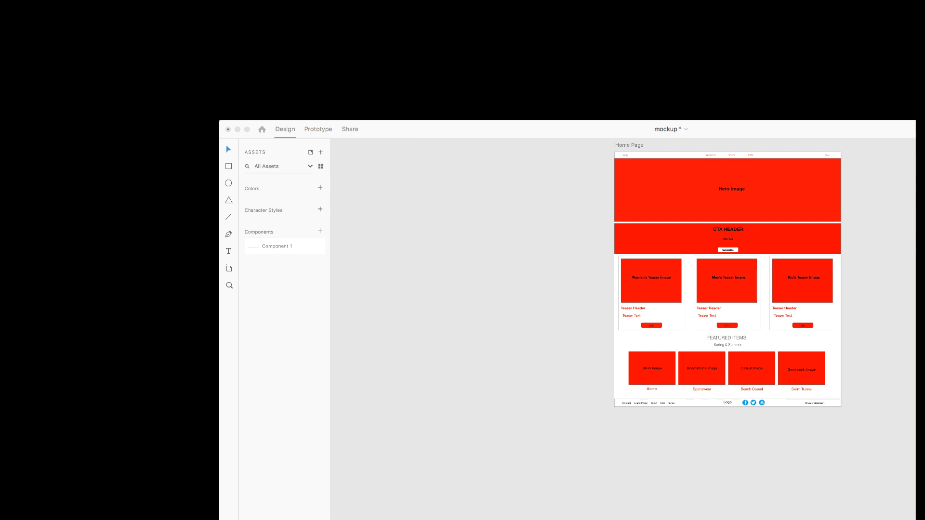
Switch to the mockup document and examine the Home Page artboard, including the Women's, Men's and Kid's links in its navigation bar.
key(super+Tab)
key(super+2)
scroll(811, 346, up, 15)
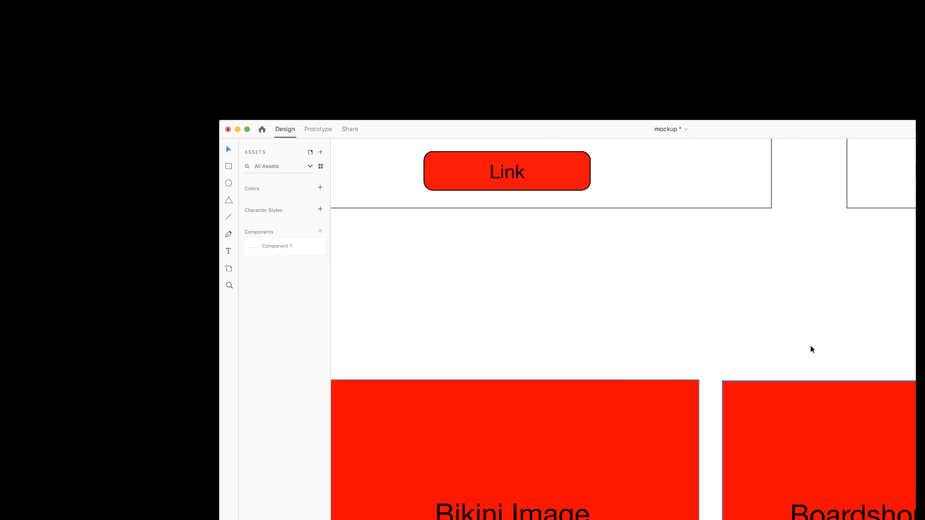
scroll(811, 350, up, 10)
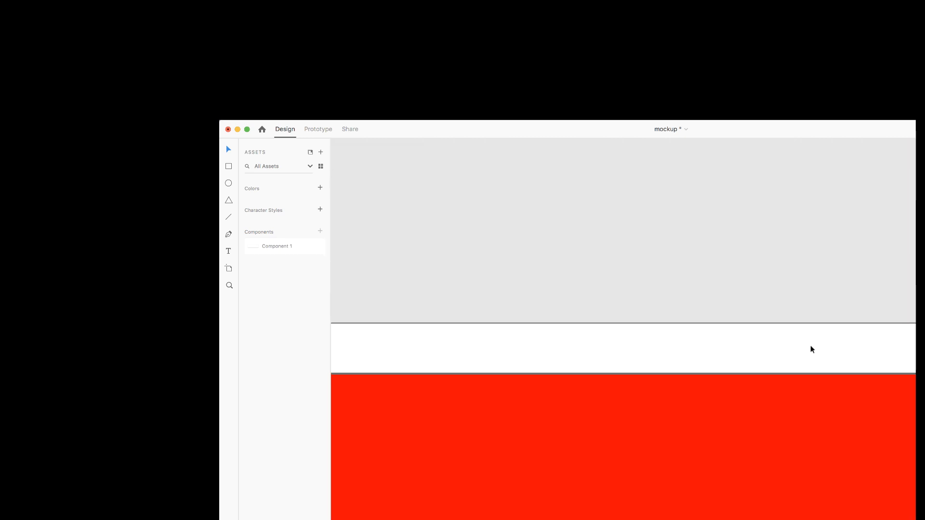
scroll(811, 350, right, 10)
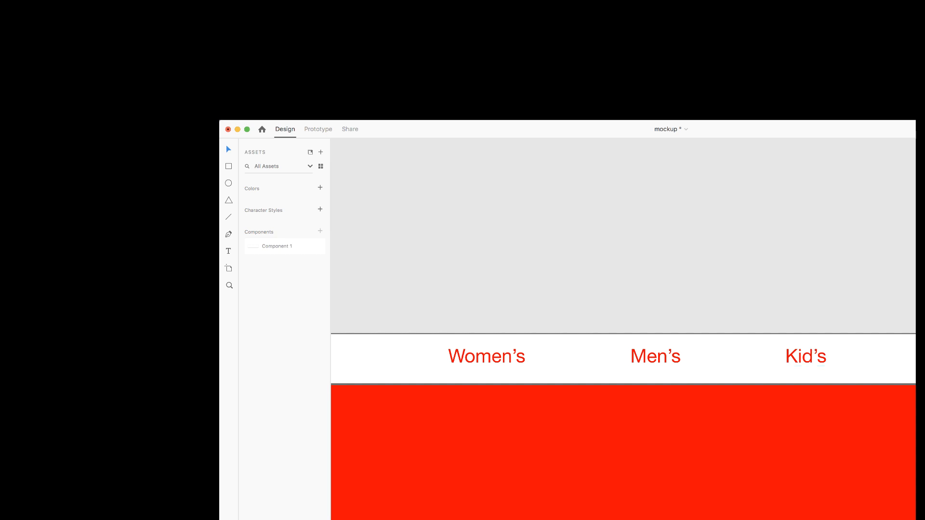
key(super+minus)
scroll(897, 332, down, 6)
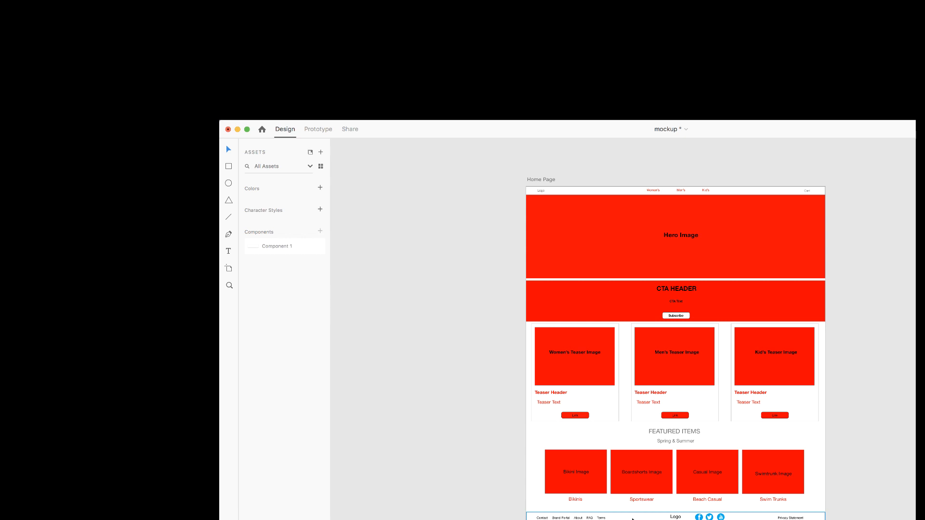
Examine the Women's, Men's and Kid's artboards, comparing their hero, teaser, featured items and product sections.
scroll(632, 519, right, 10)
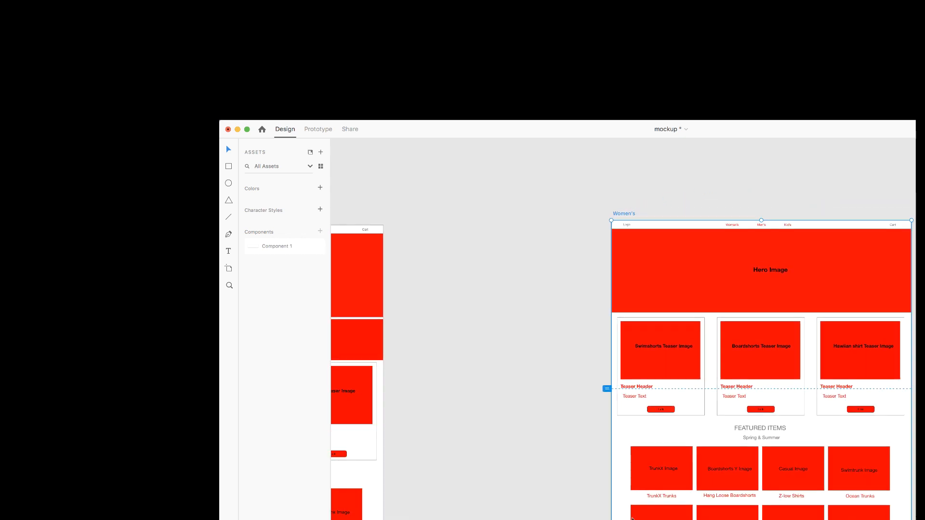
scroll(633, 519, right, 3)
scroll(633, 519, down, 4)
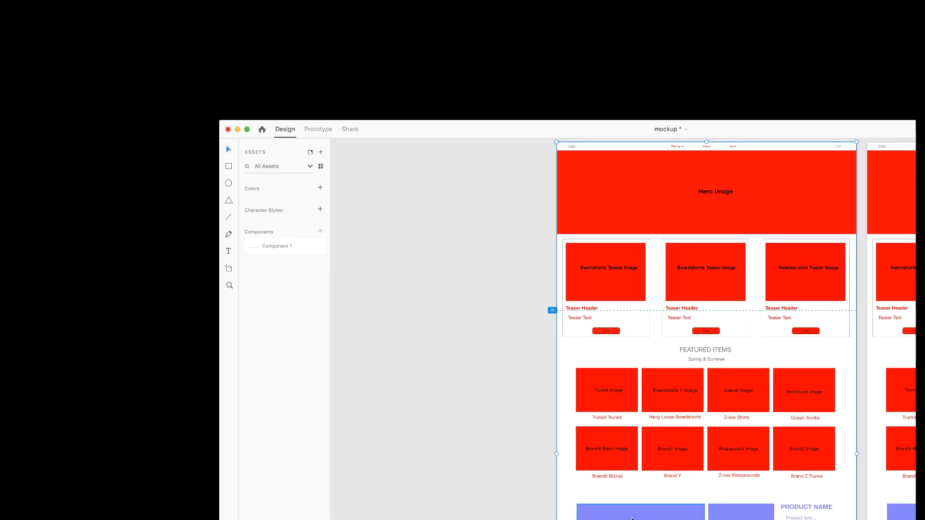
scroll(633, 519, up, 1)
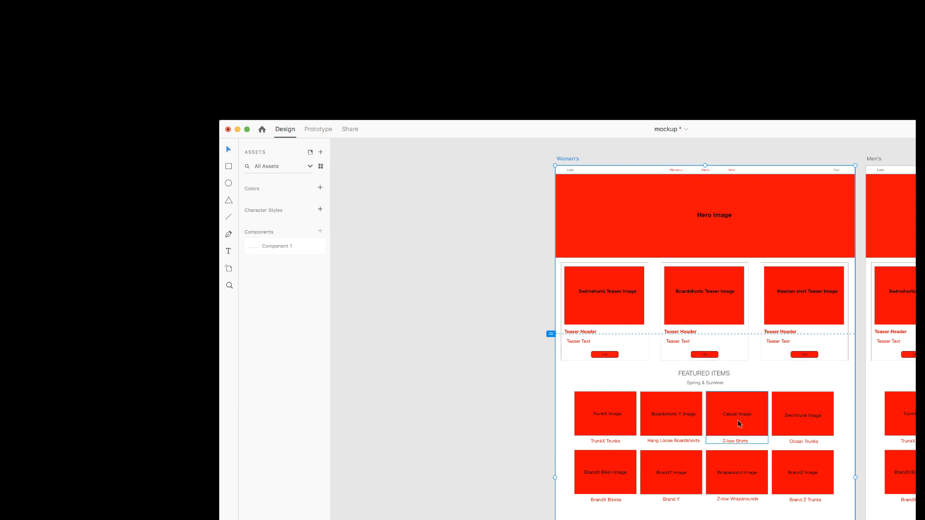
scroll(742, 452, down, 10)
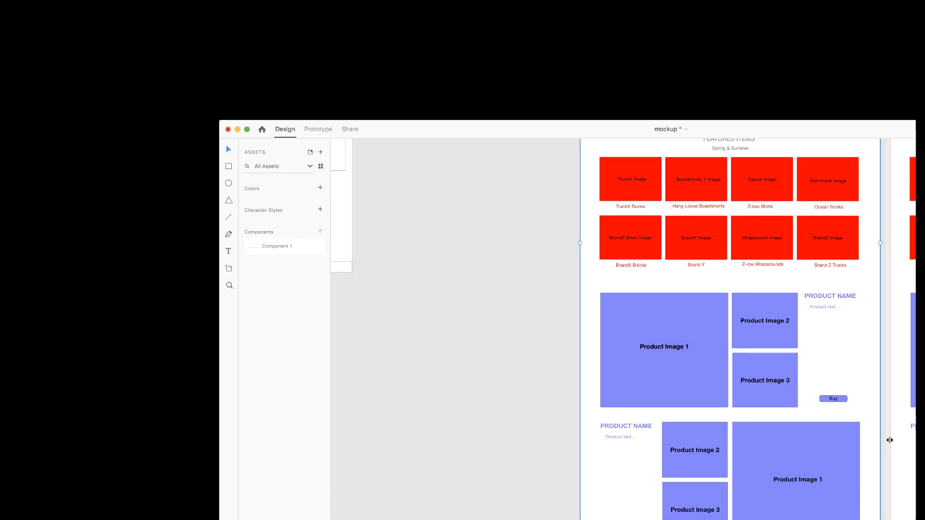
scroll(896, 441, left, 10)
scroll(891, 443, right, 5)
scroll(892, 443, up, 8)
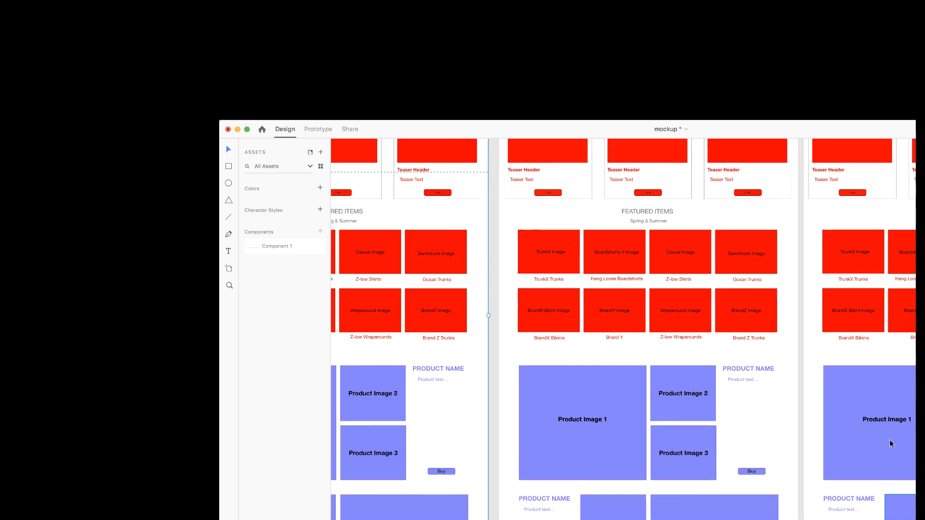
scroll(891, 443, up, 3)
scroll(892, 443, down, 3)
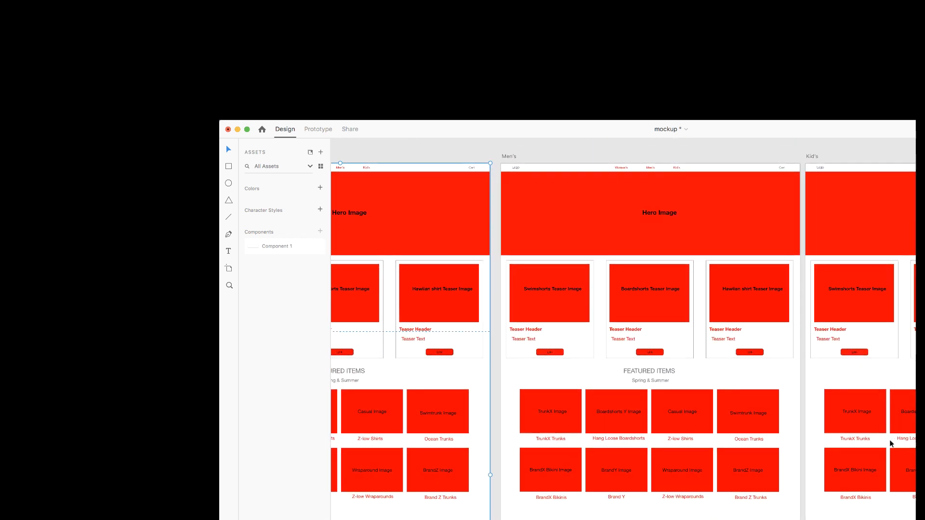
scroll(891, 443, right, 2)
scroll(891, 443, down, 2)
scroll(891, 443, right, 3)
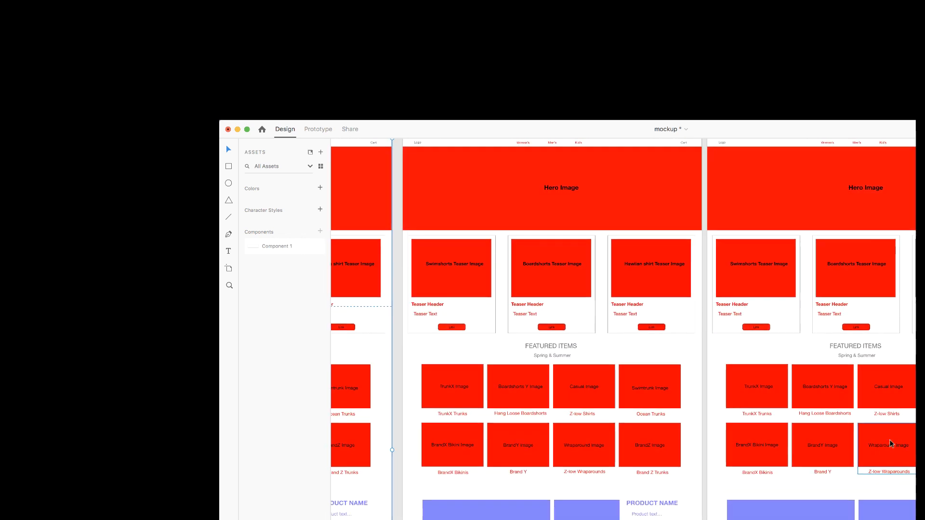
scroll(890, 439, down, 5)
scroll(889, 440, left, 1)
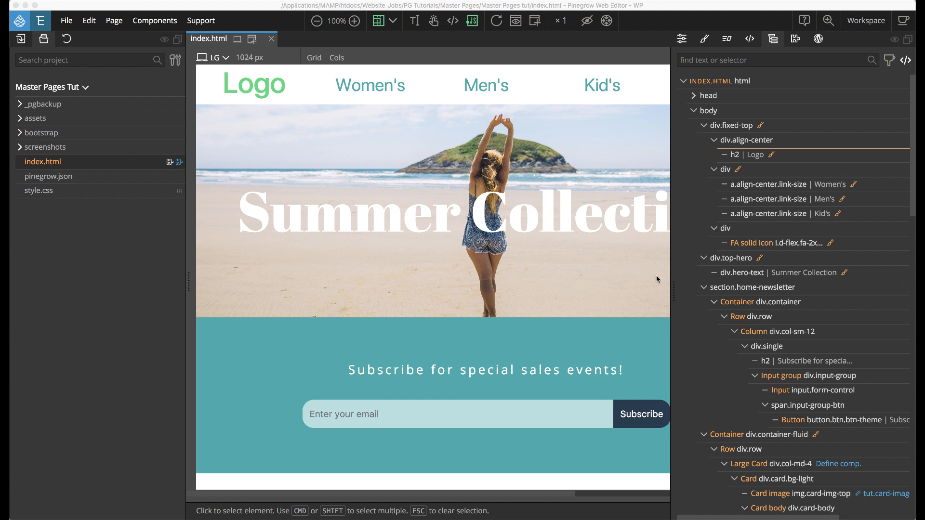
Widen the page preview in Pinegrow to fit the whole index.html layout and review it down to the footer.
click(674, 295)
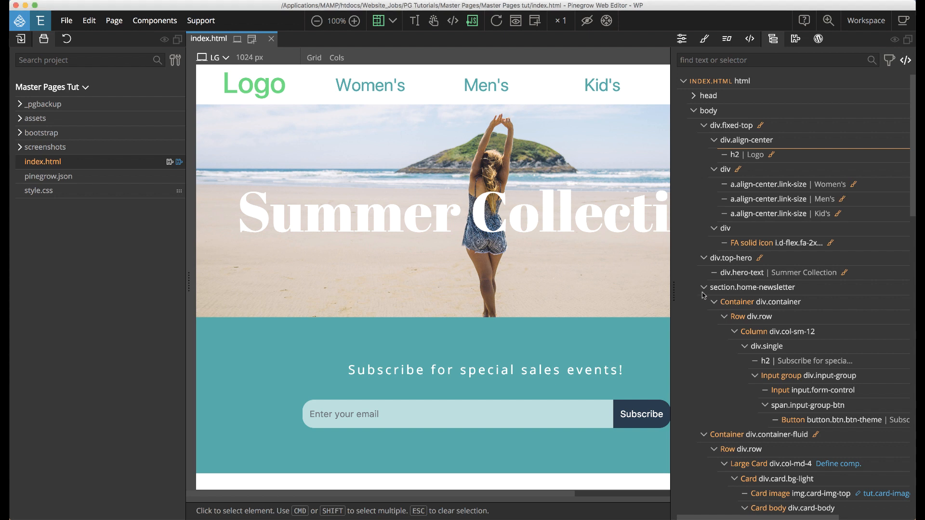
drag(679, 294, 799, 299)
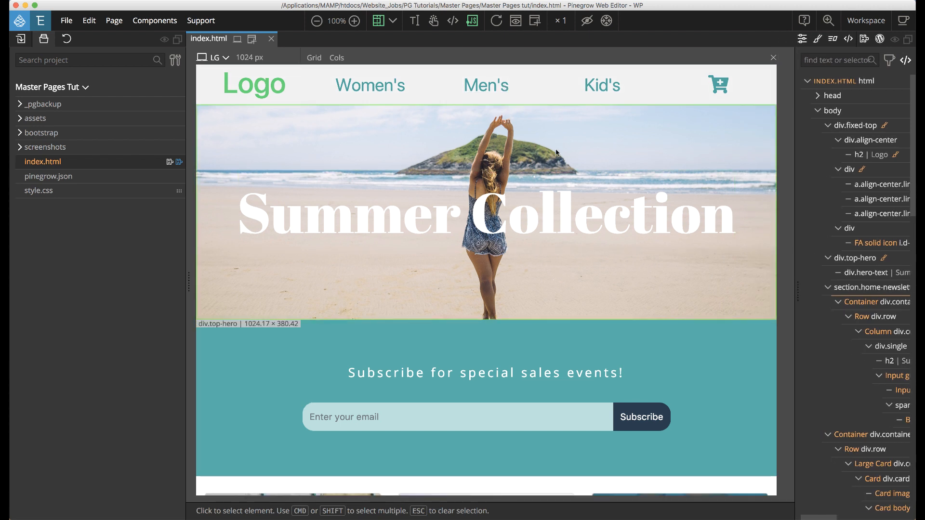
scroll(554, 215, down, 5)
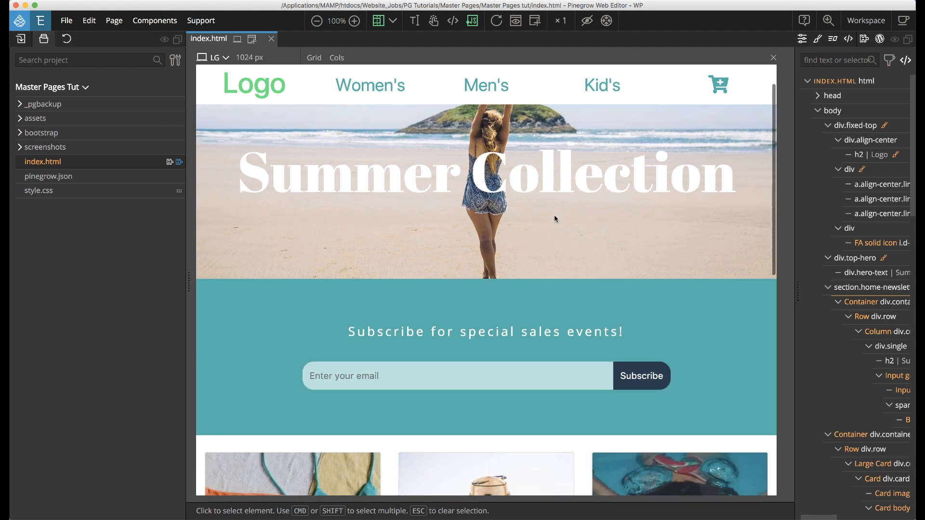
scroll(482, 250, down, 8)
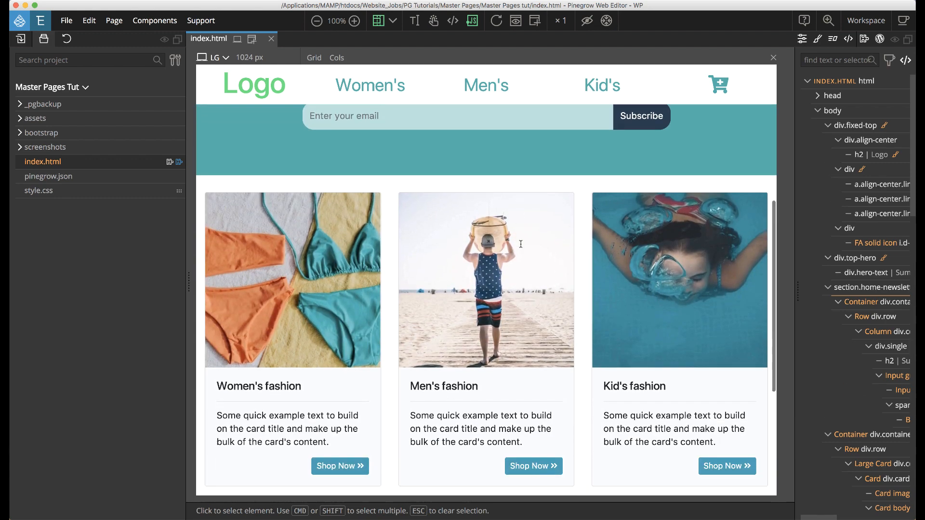
scroll(727, 323, down, 6)
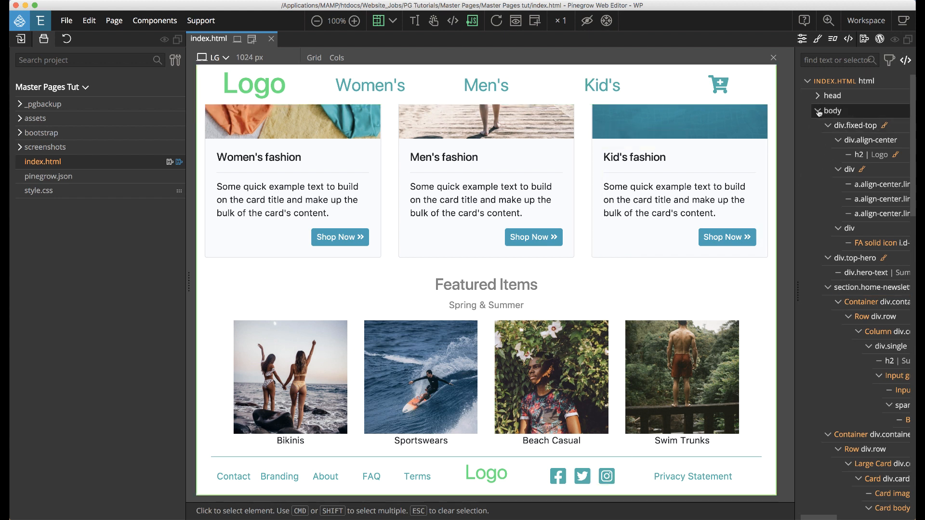
Collapse the fixed-top, top-hero, home-newsletter, both container and footer elements under body in the page tree.
click(828, 125)
click(828, 140)
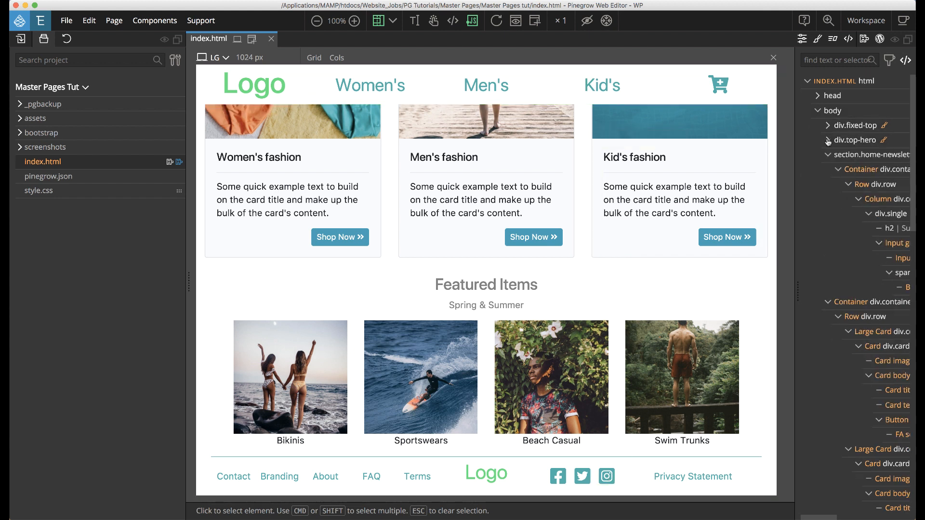
click(827, 156)
click(828, 169)
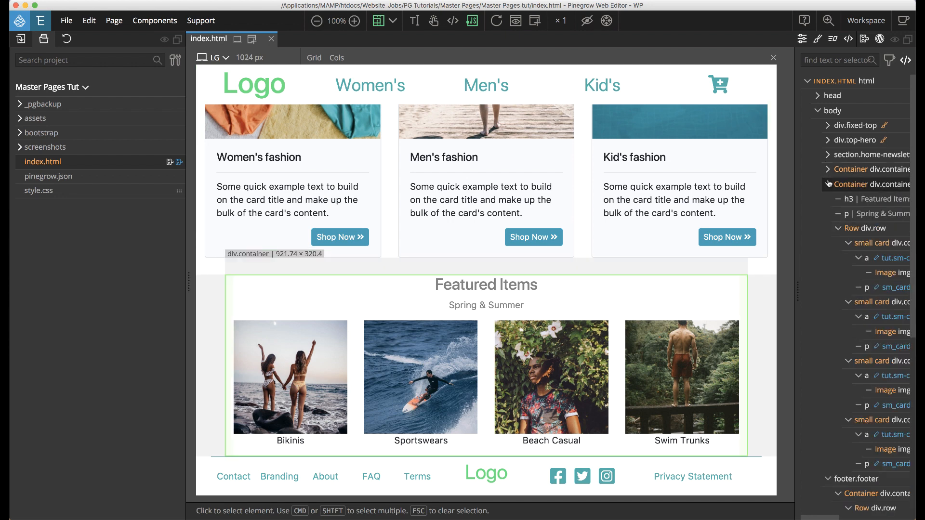
click(829, 184)
click(829, 199)
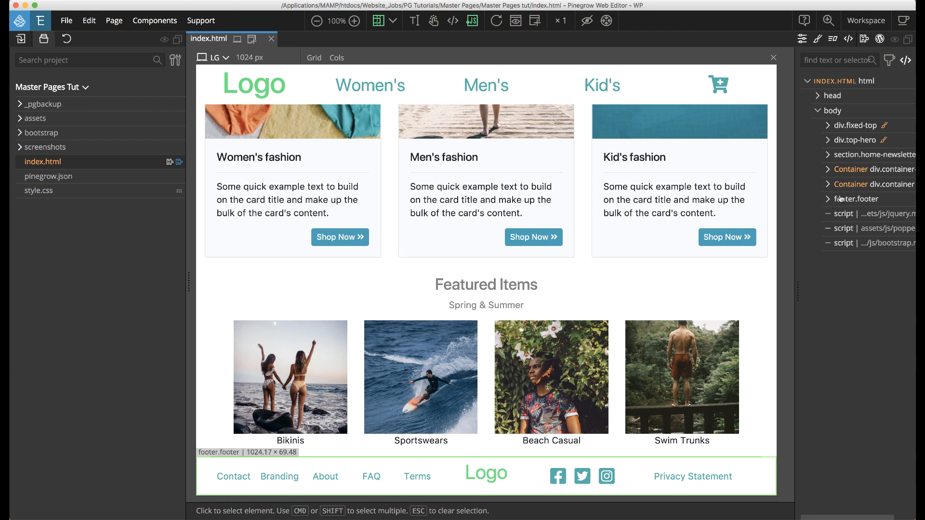
click(840, 128)
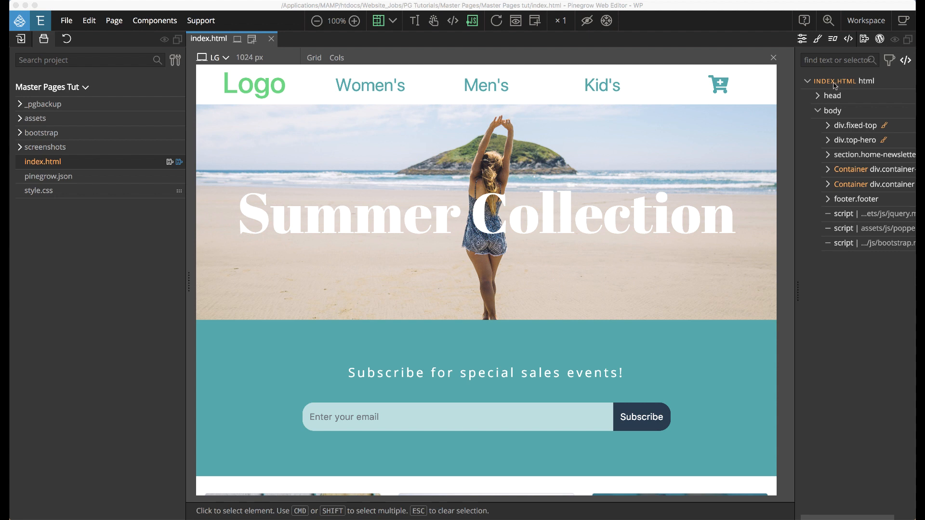
Define index.html as a master page by adding the Master action to its html element, and quick-update the components.
click(835, 85)
click(835, 85)
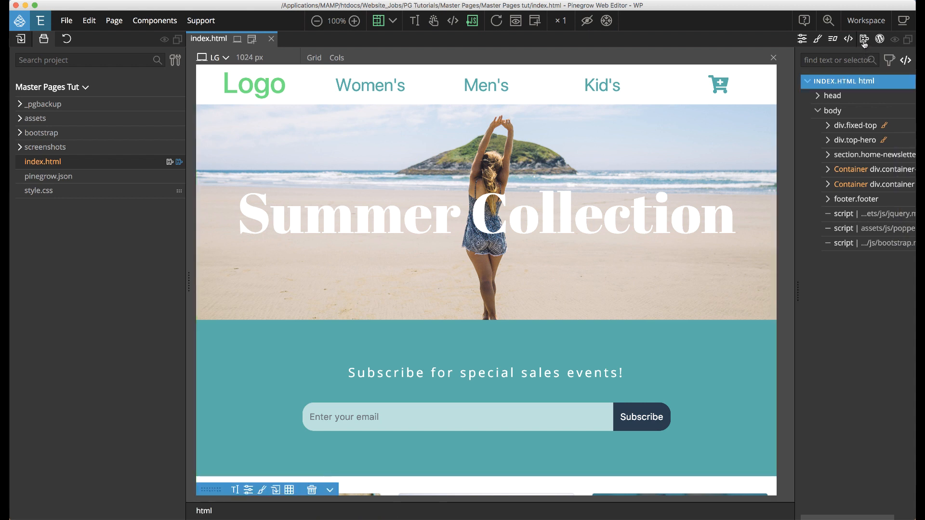
click(864, 42)
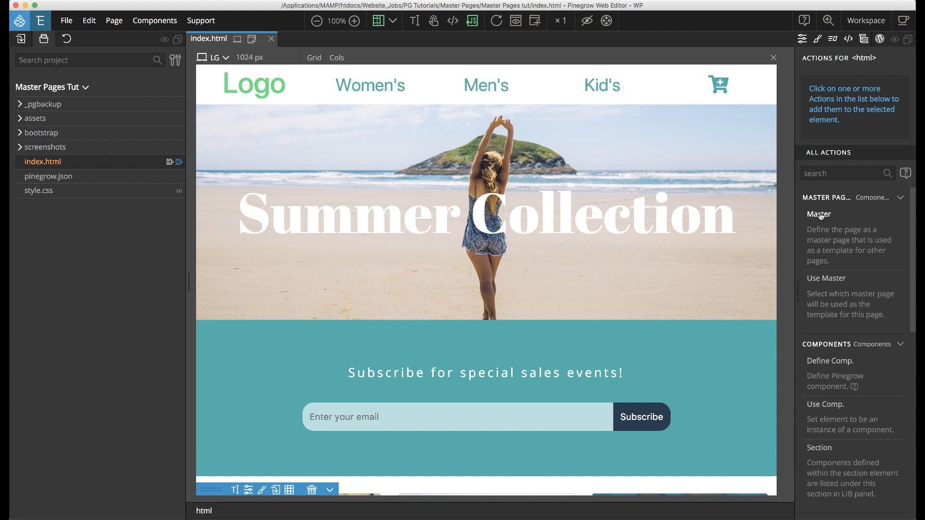
click(821, 215)
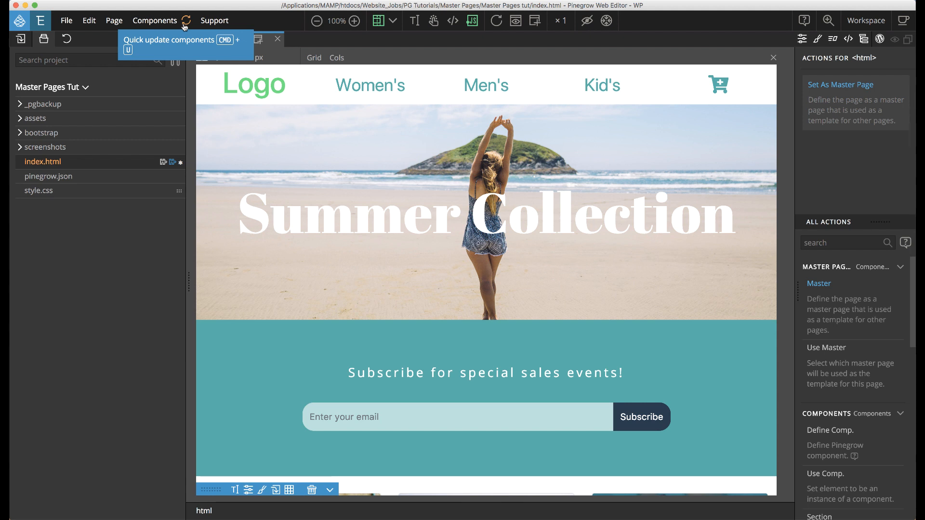
click(184, 24)
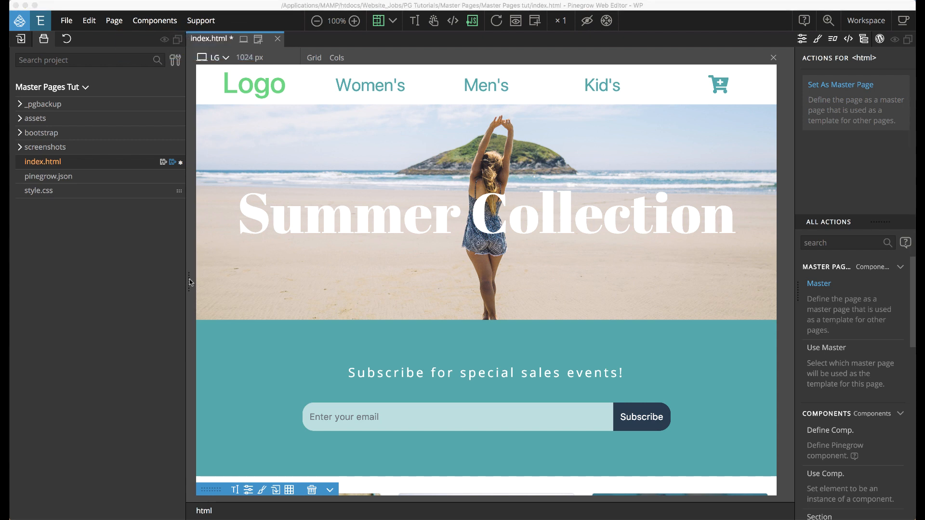
Collapse the project file list and widen the actions area to browse the component and editable-area actions.
click(47, 39)
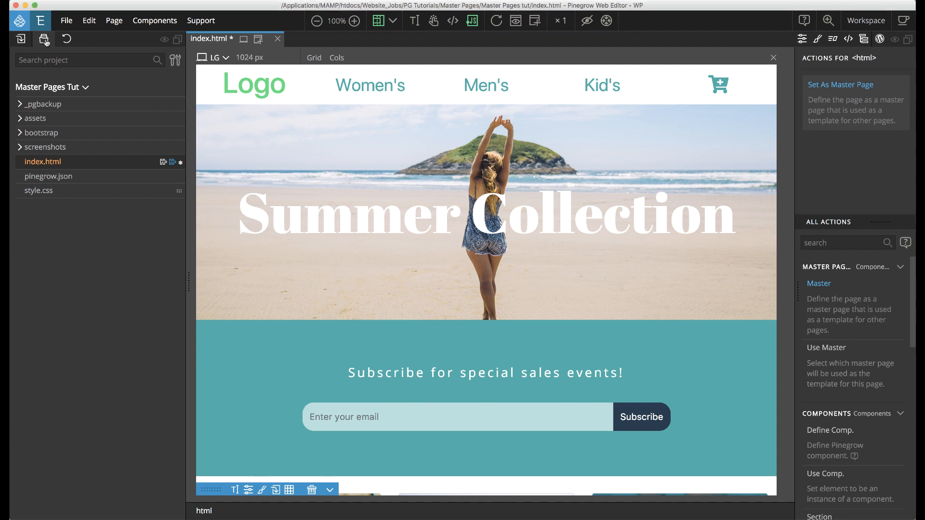
click(45, 40)
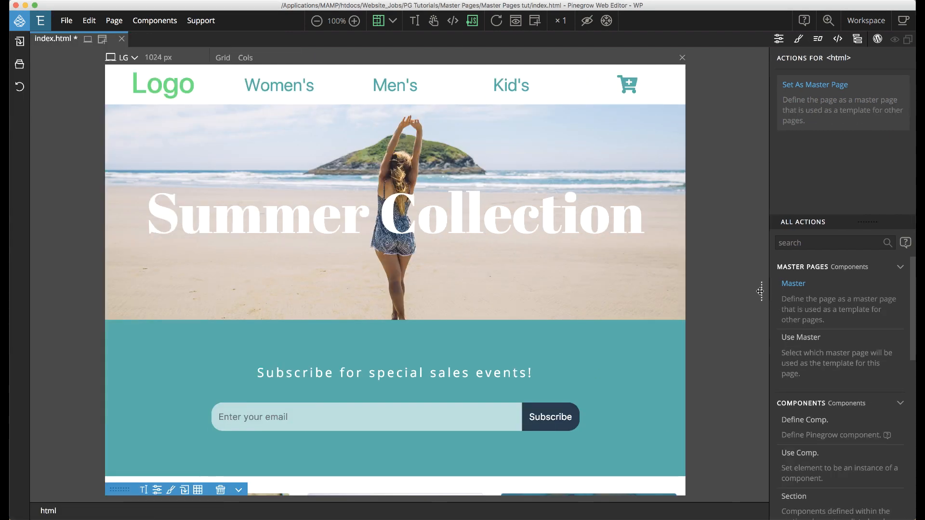
drag(772, 292, 690, 295)
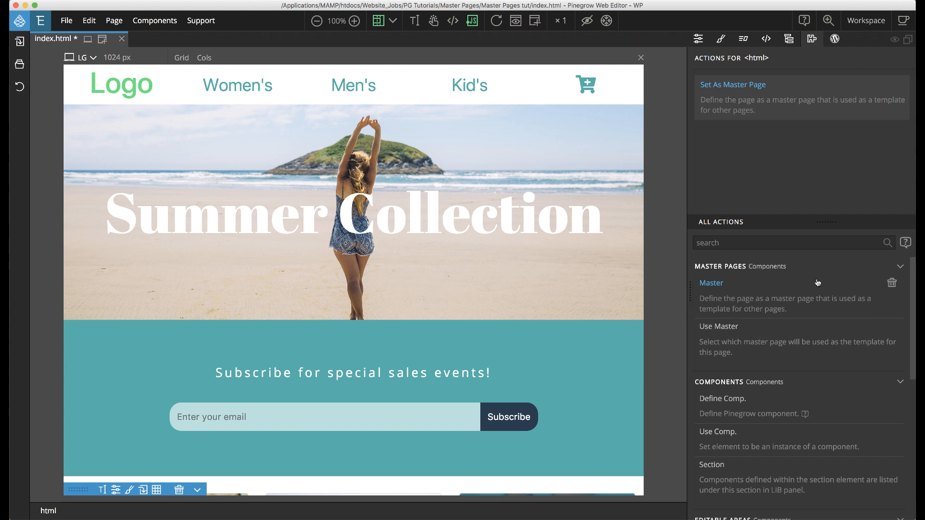
scroll(818, 282, down, 5)
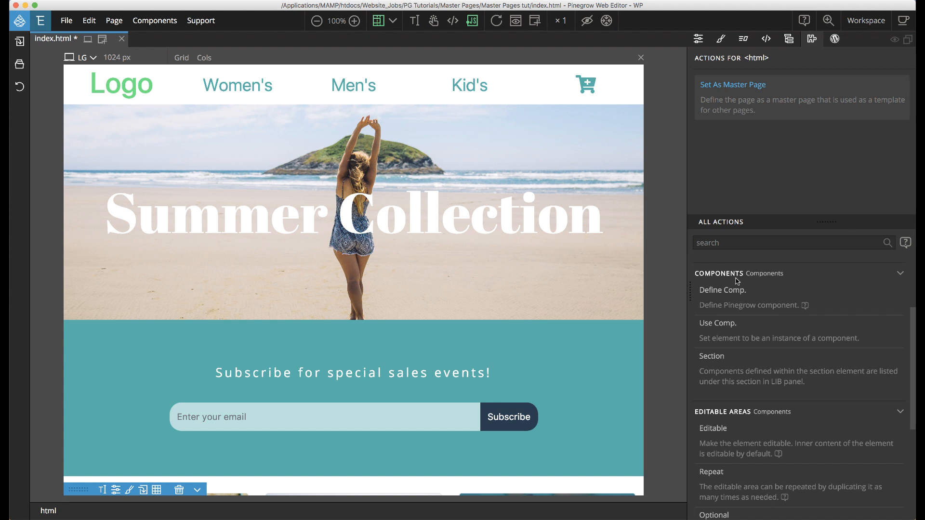
scroll(737, 282, down, 6)
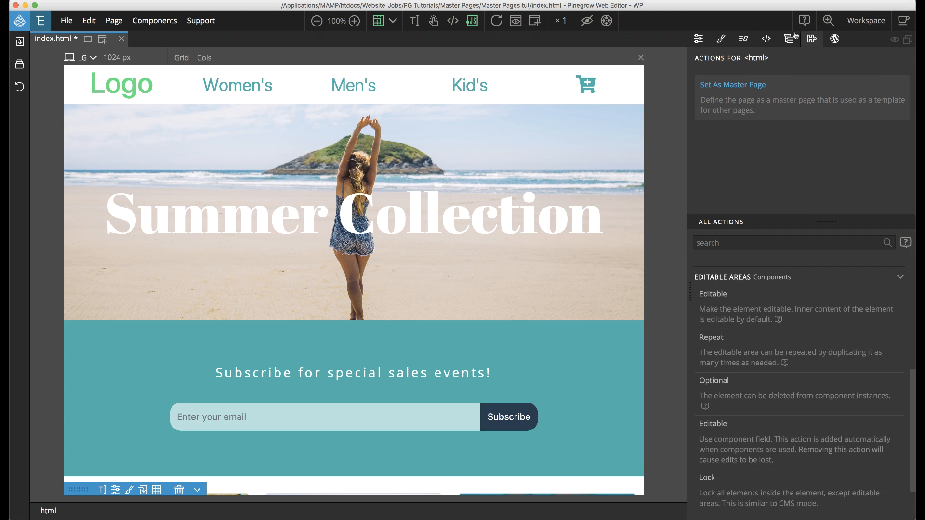
Add the Editable action to the Women's, Men's and Kid's links together inside div.fixed-top.
click(789, 39)
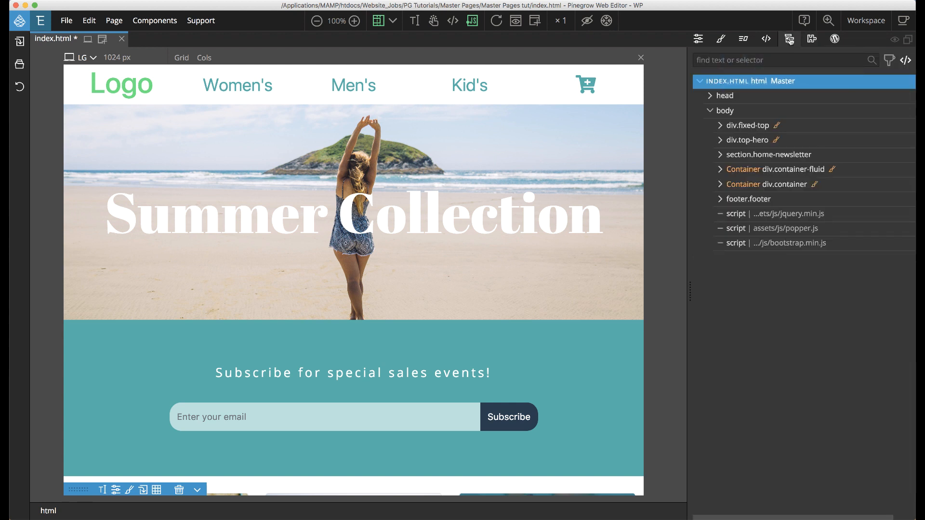
click(720, 127)
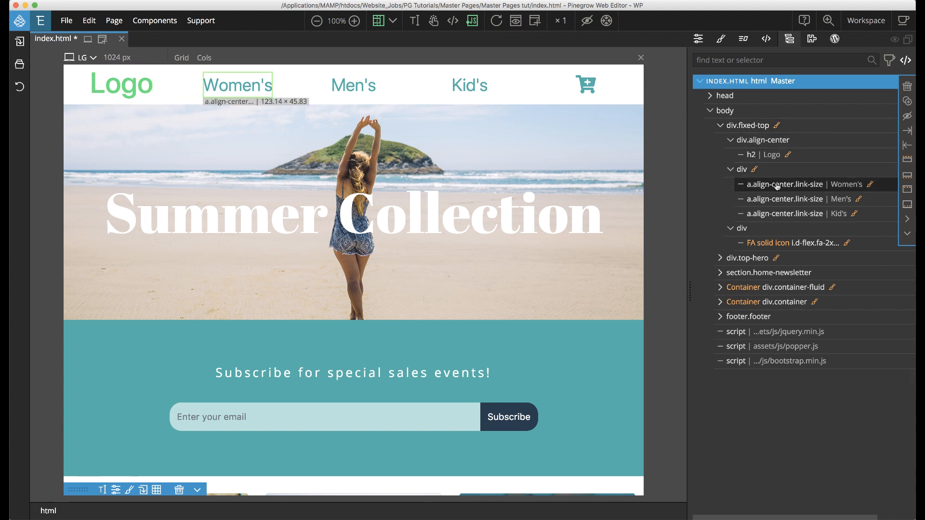
click(778, 186)
super+click(777, 214)
super+click(777, 201)
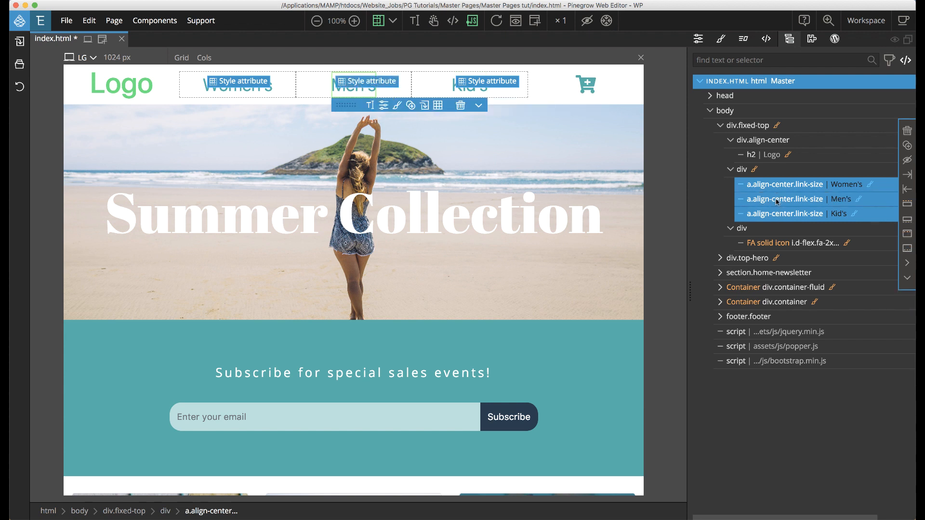
click(812, 40)
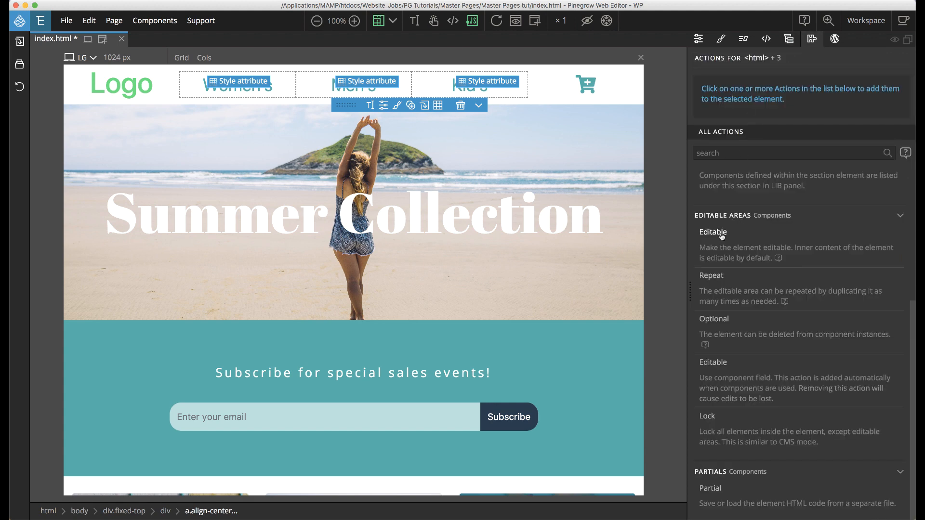
click(722, 235)
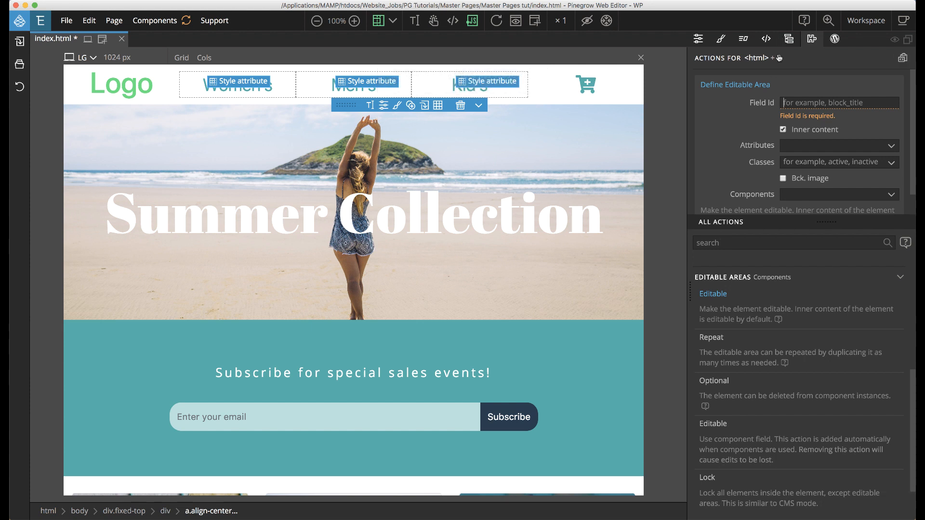
Give the three menu links' editable area the field id tut.menu-links, exclude inner content, and allow the class active.
drag(821, 215, 825, 293)
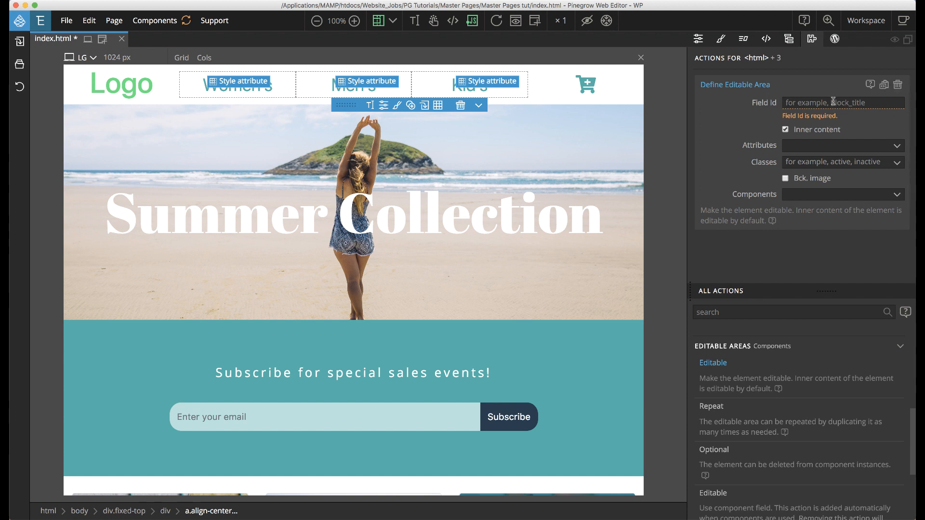
text(t)
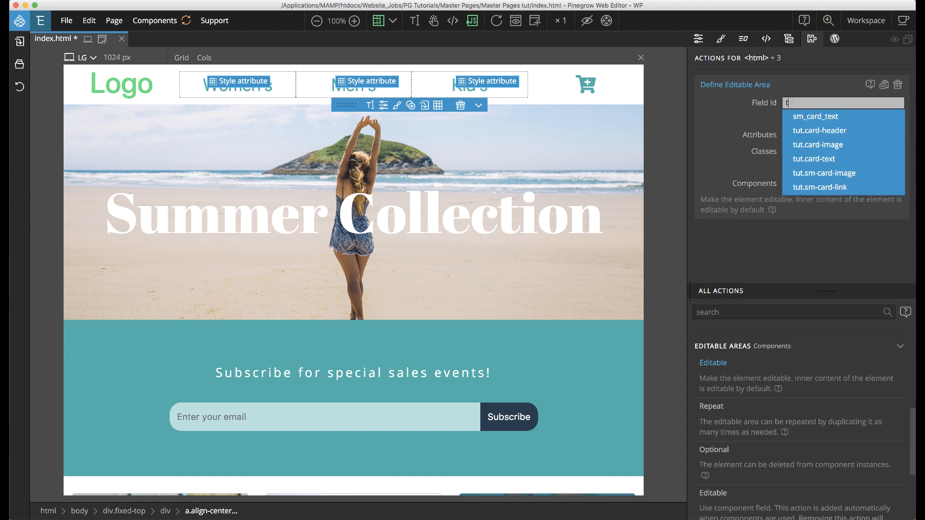
text(ut.m)
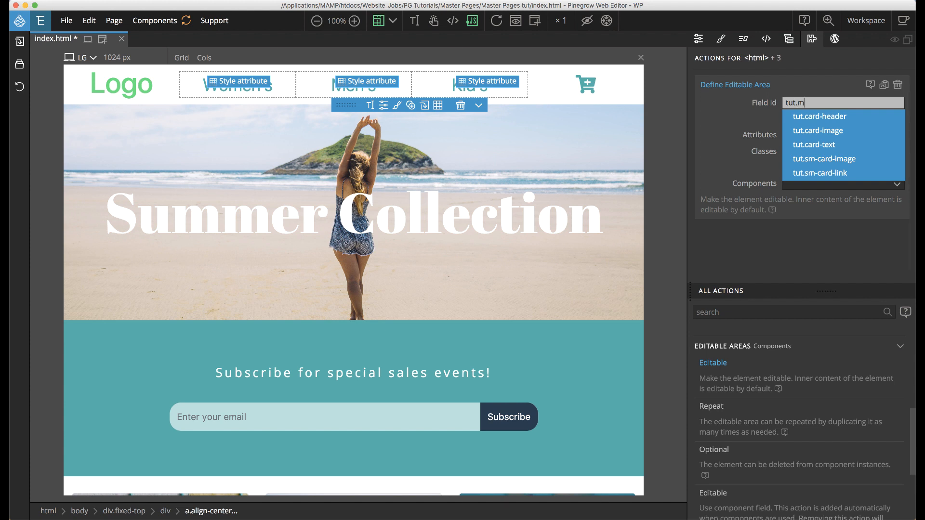
text(eniu-links)
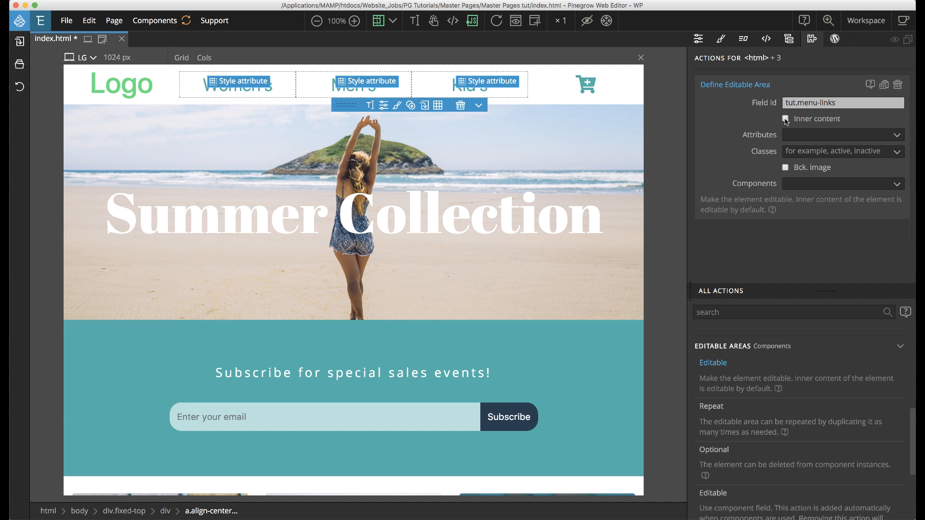
click(837, 151)
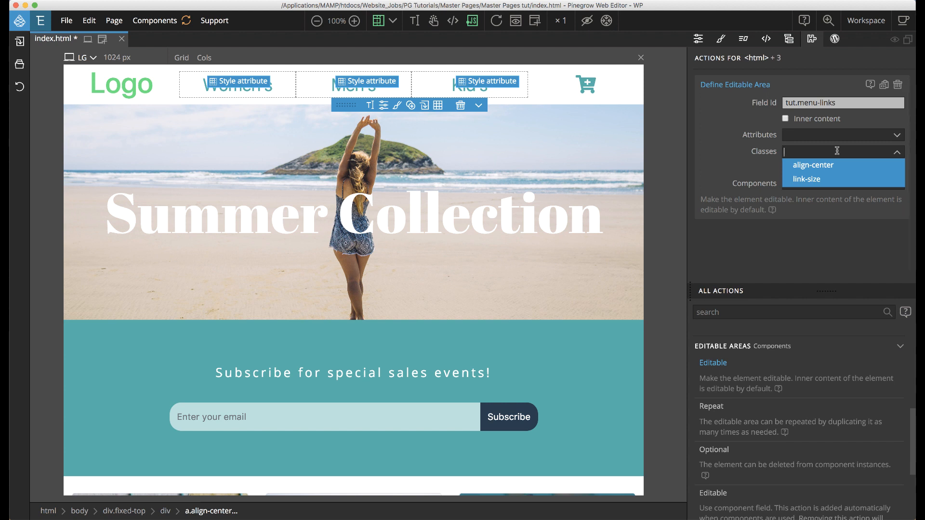
text(active)
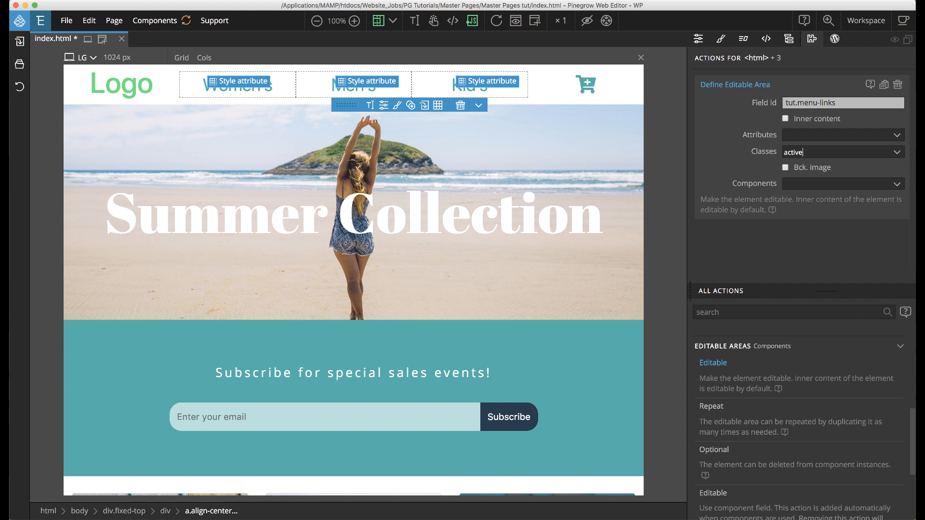
key(Return)
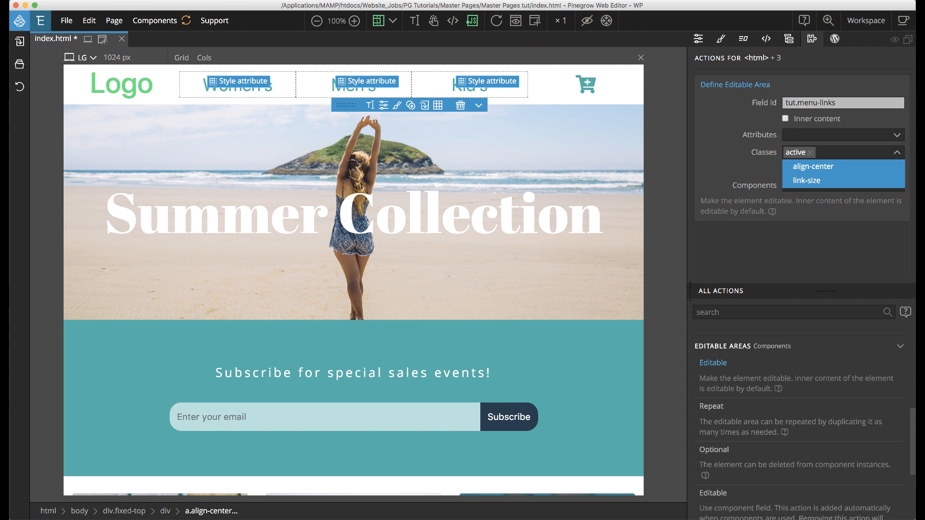
Quick-update the components and reopen the project file list.
click(186, 21)
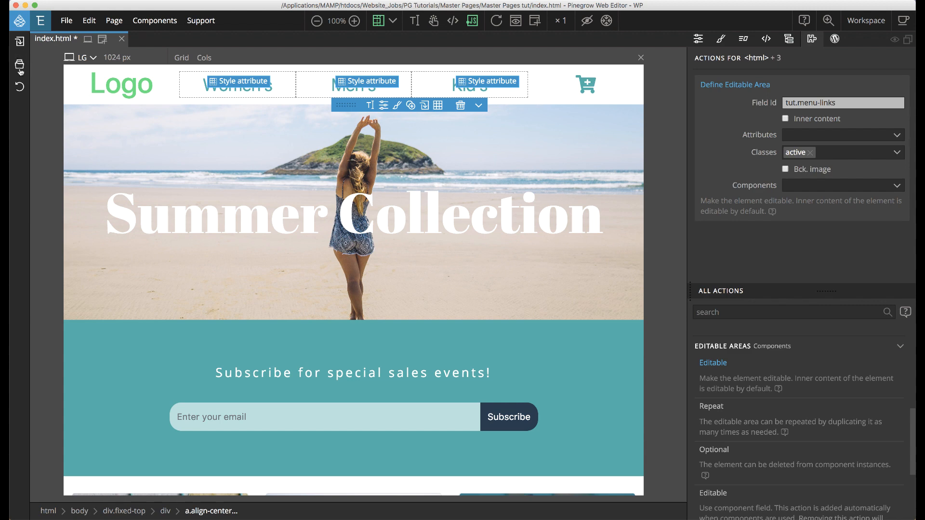
click(20, 67)
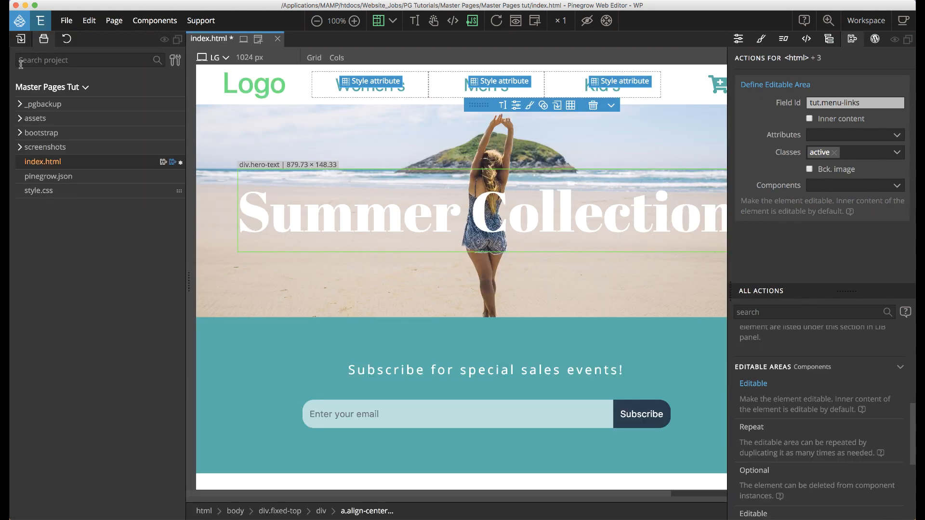
click(85, 89)
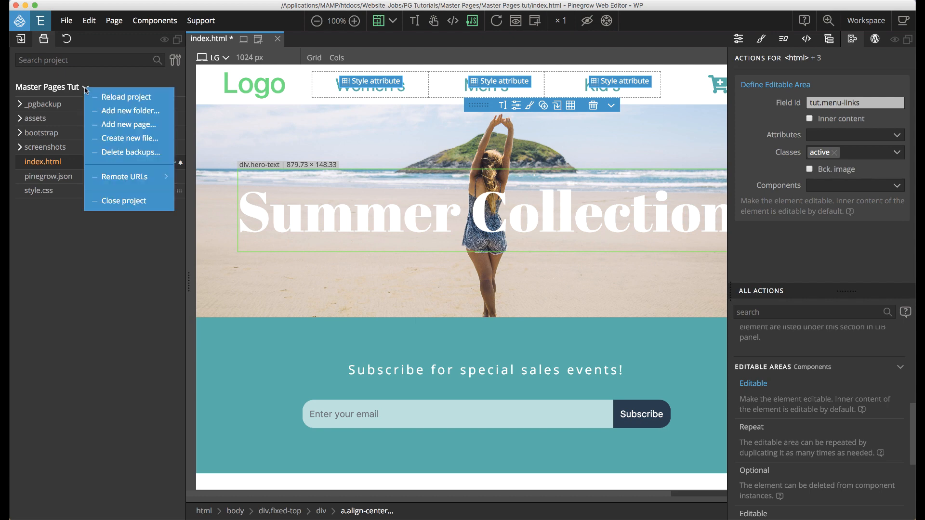
click(110, 125)
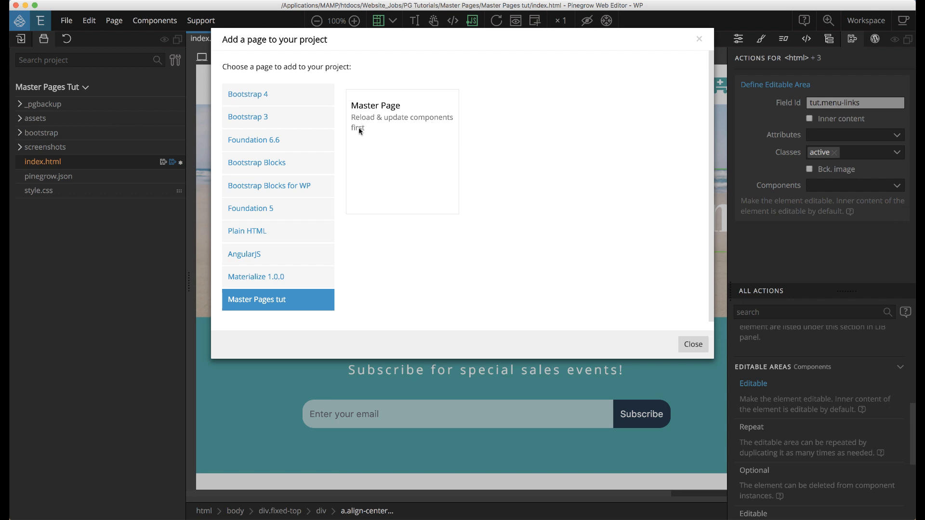
click(690, 350)
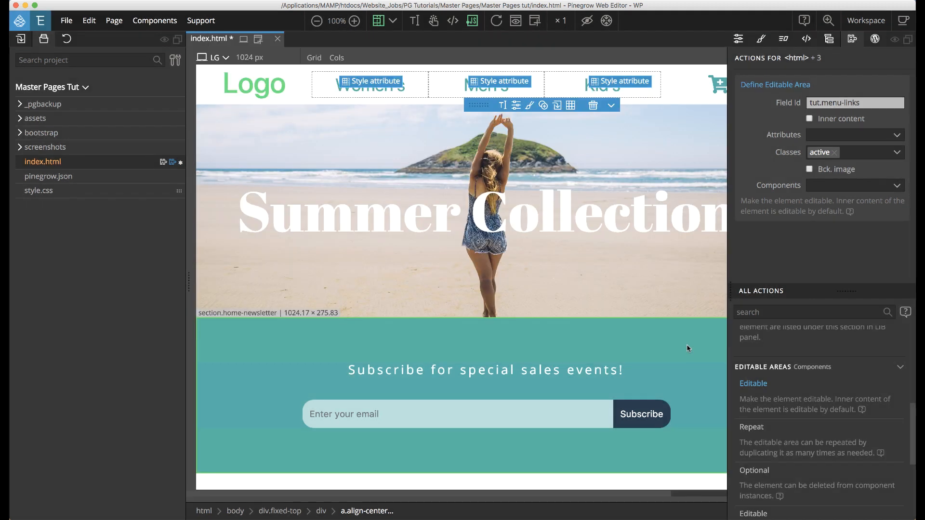
Reload the components from the project and add a new page named womens.html based on the index.html master page.
click(160, 21)
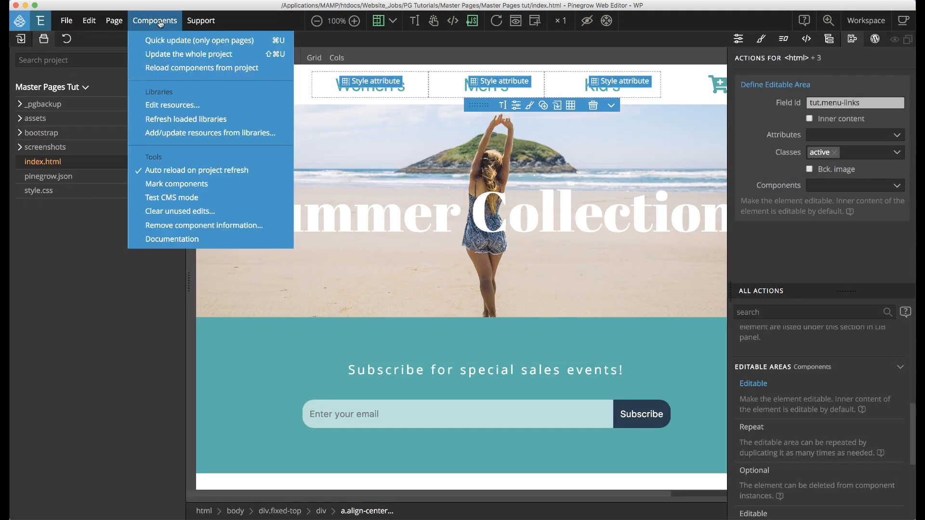
click(166, 70)
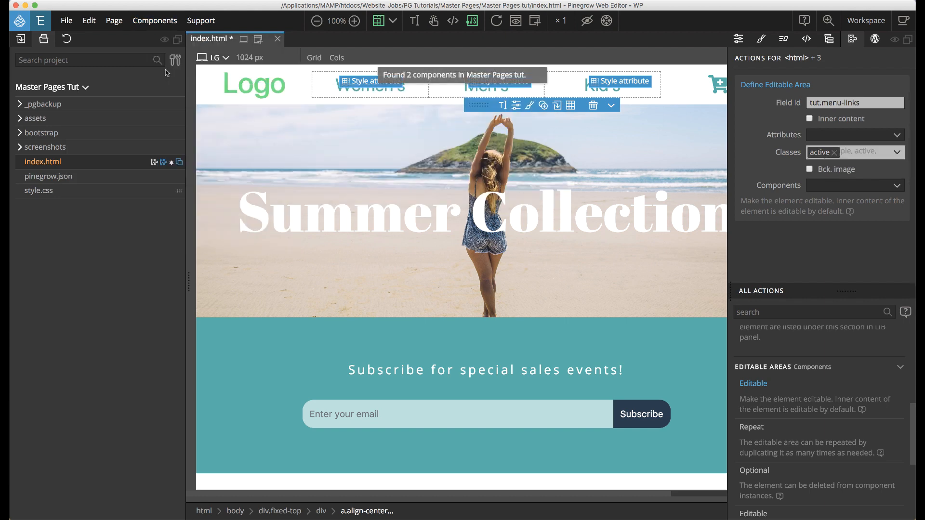
click(83, 88)
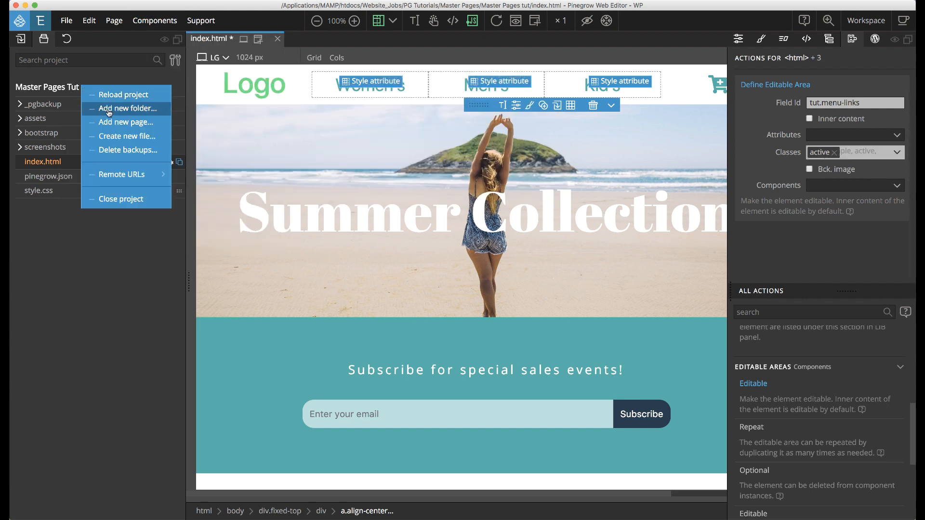
click(112, 123)
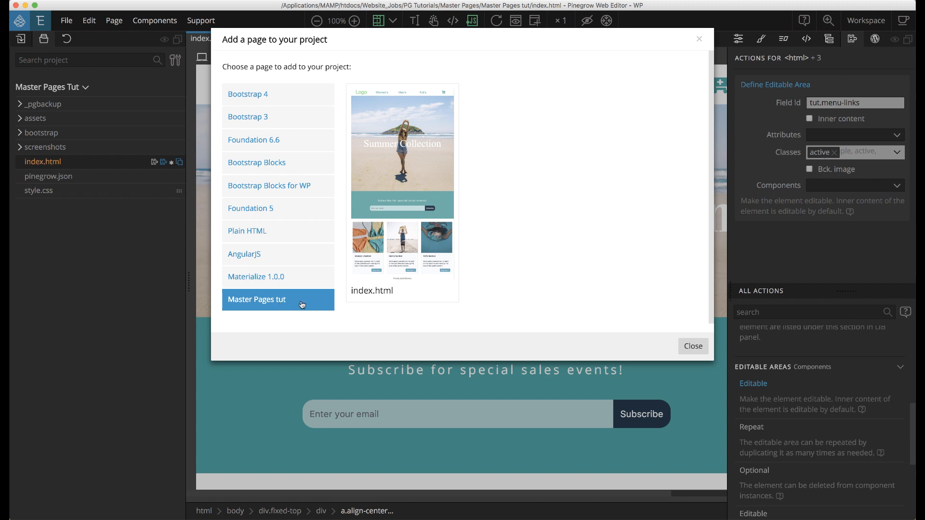
click(418, 253)
text(w)
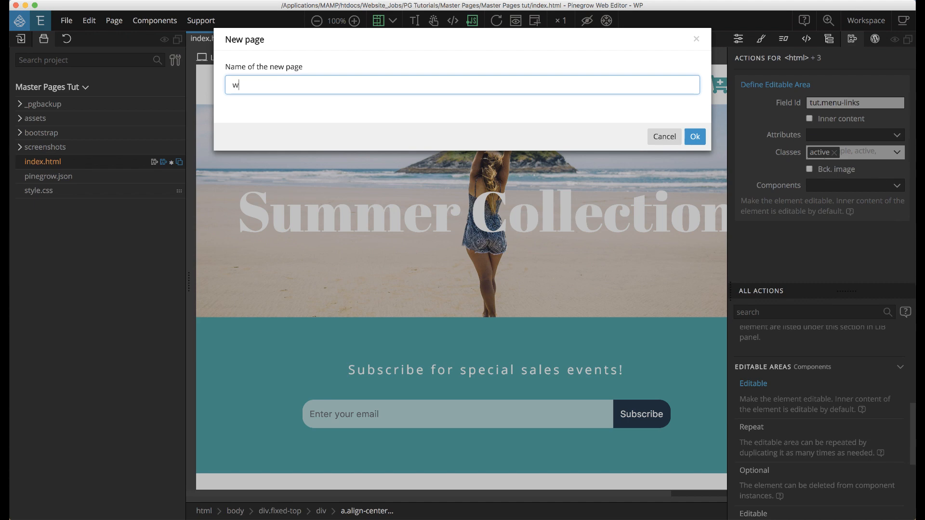
text(omens.html)
key(Return)
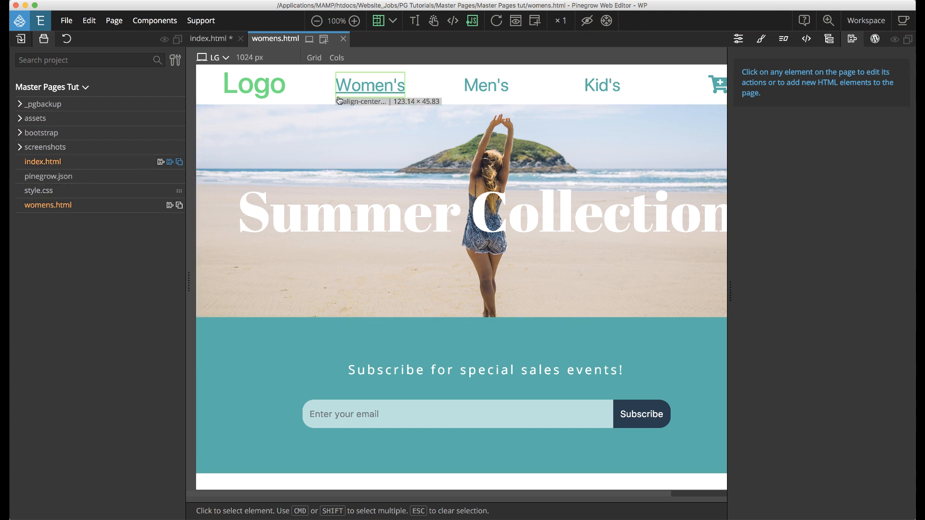
Apply the active class to the Women's link on womens.html through its editable tut.menu-links classes property.
click(361, 85)
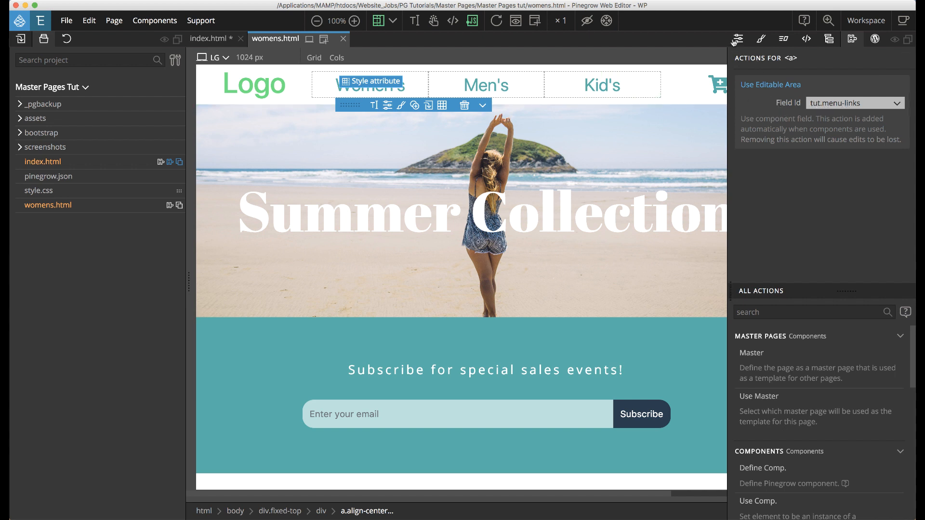
click(734, 41)
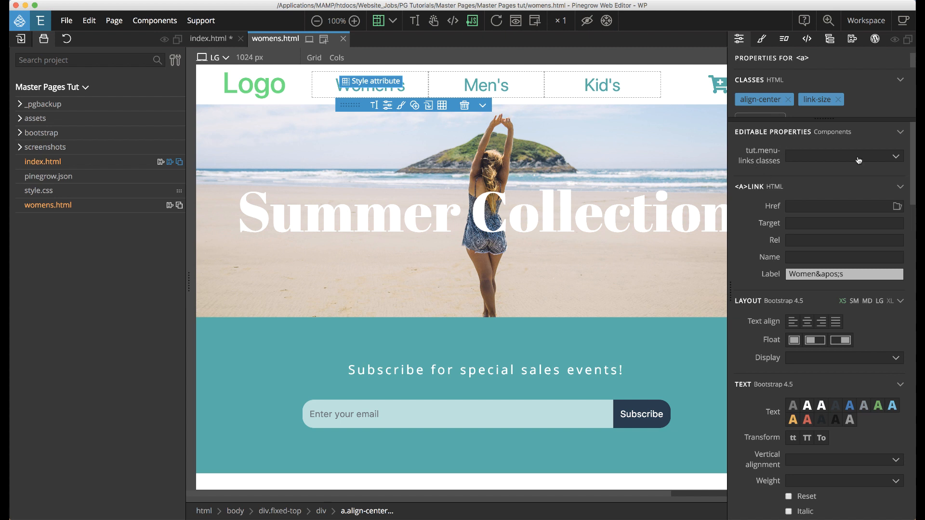
click(861, 159)
click(847, 183)
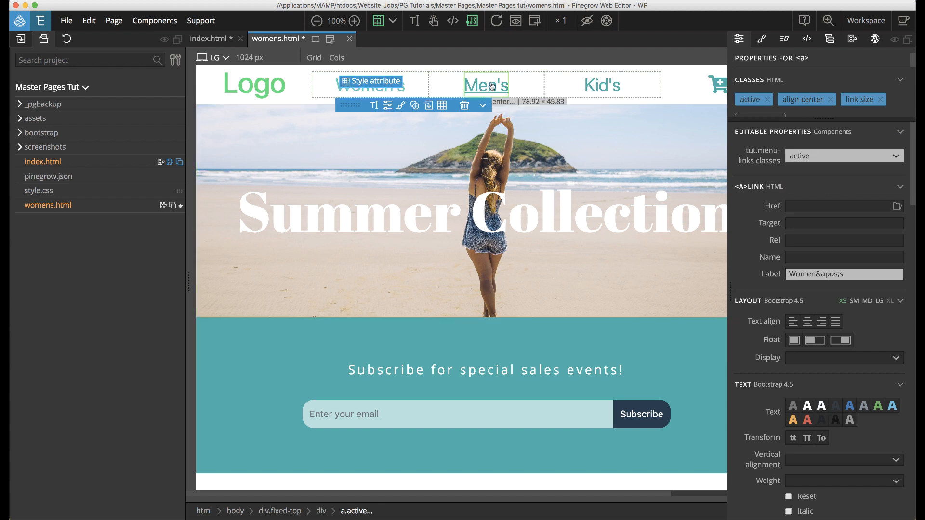
Try to edit the text of the Men's link on womens.html.
click(494, 89)
click(504, 103)
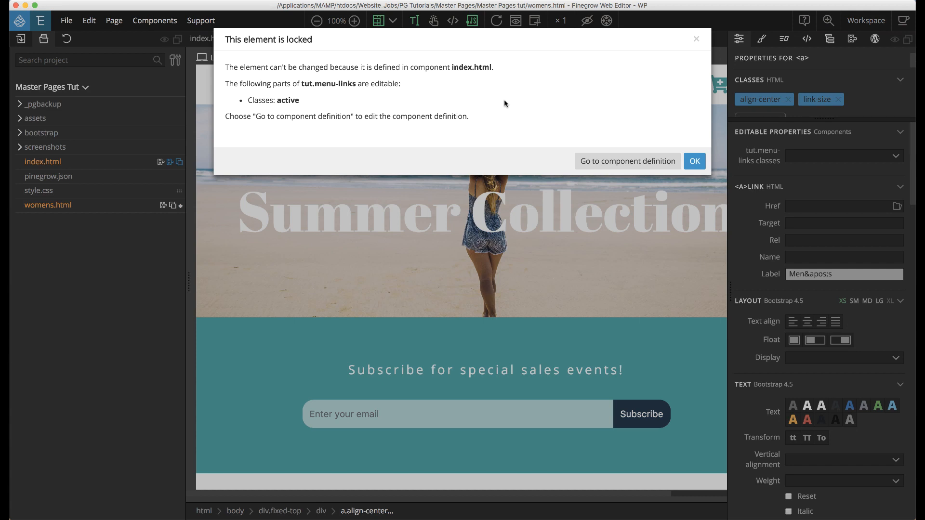
click(695, 162)
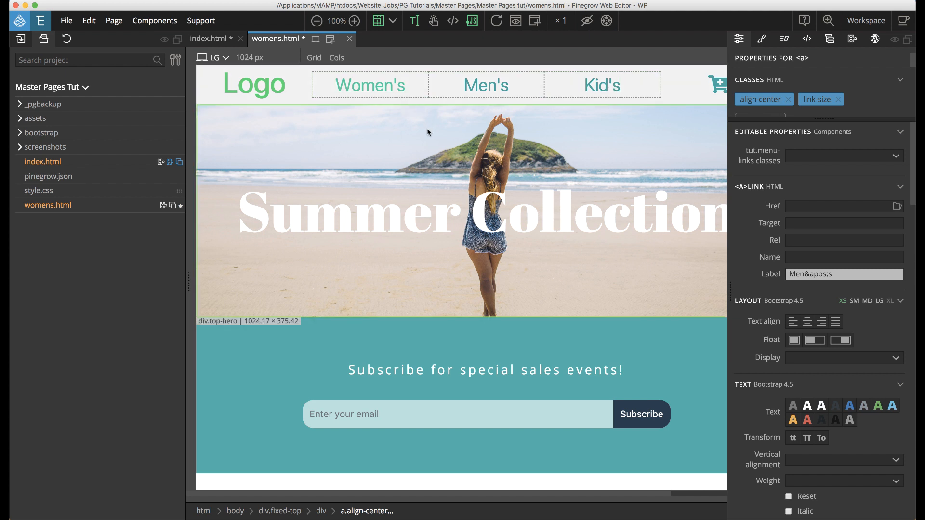
Return to index.html and add the Editable action to the div.top-hero element.
click(81, 161)
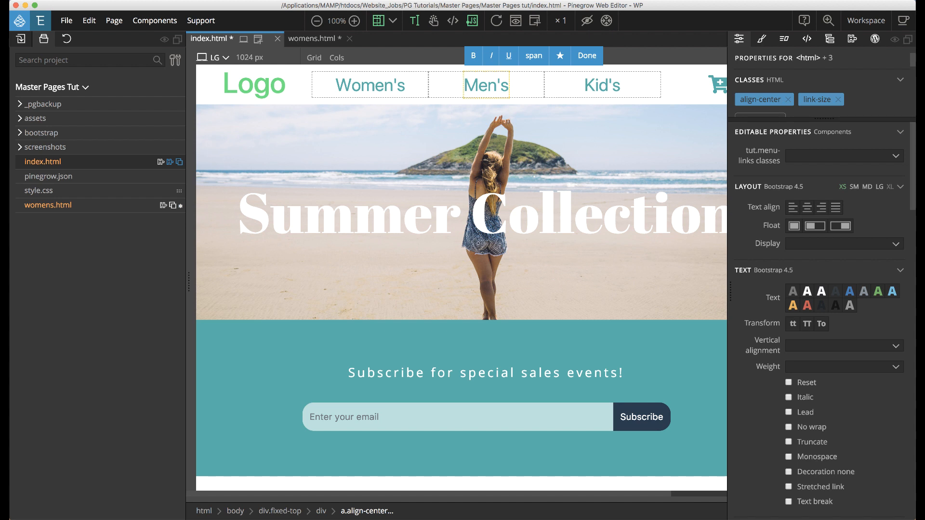
click(829, 39)
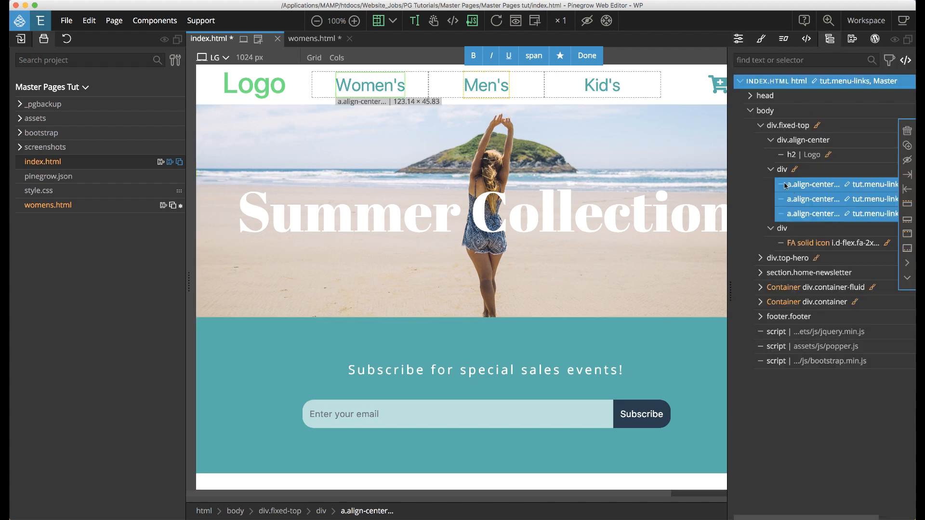
click(760, 127)
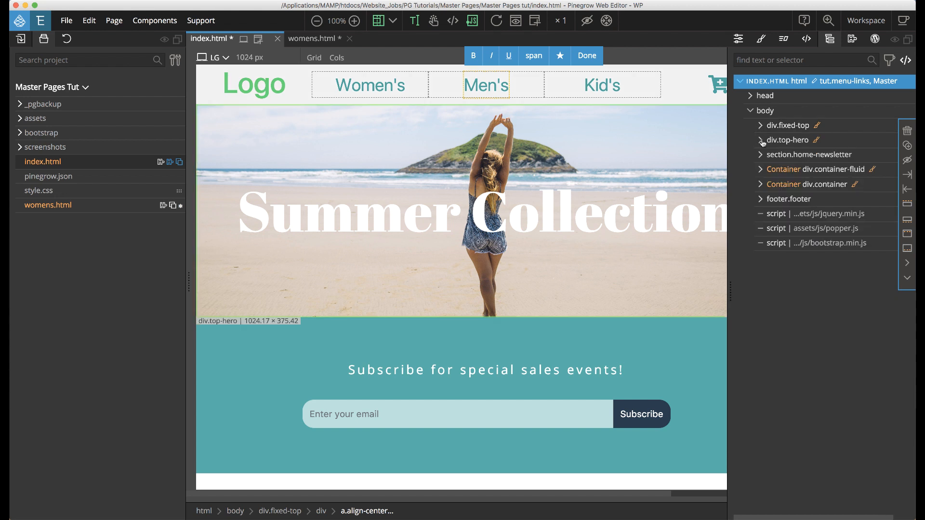
click(761, 141)
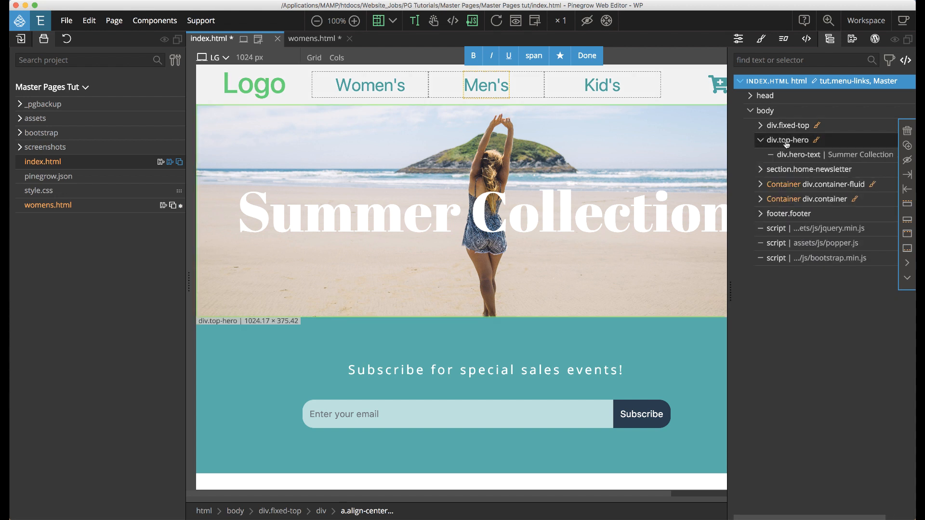
click(787, 141)
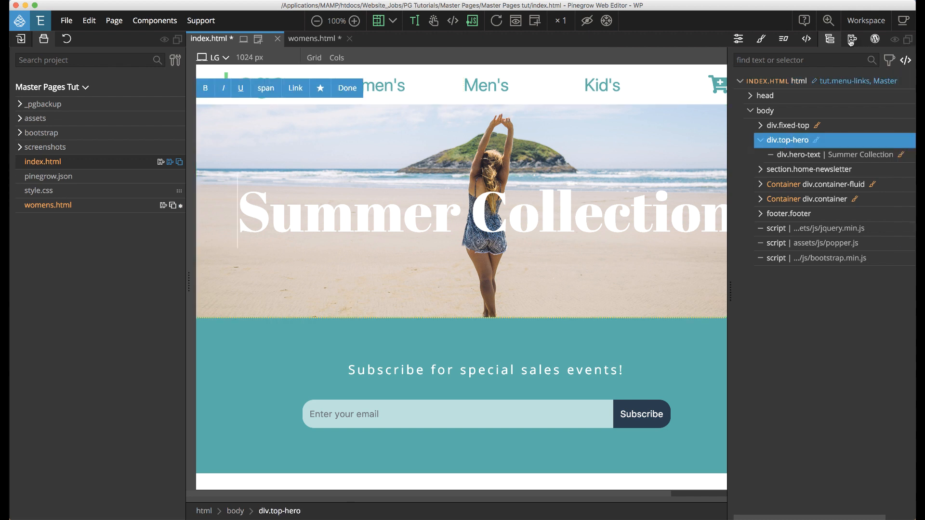
click(851, 41)
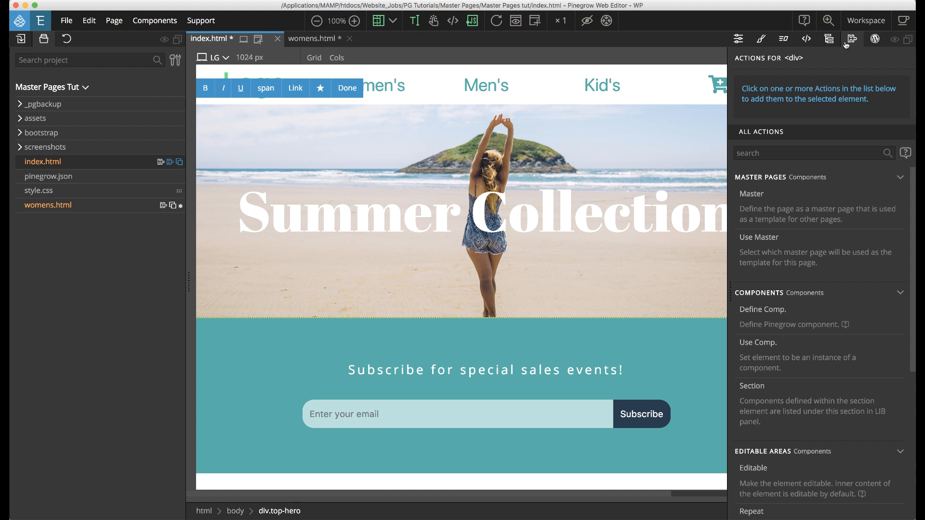
scroll(764, 438, down, 3)
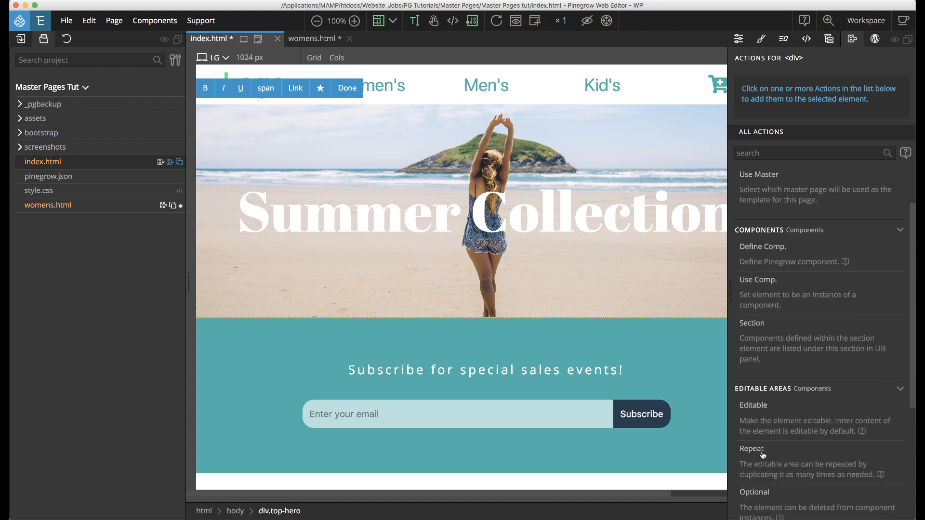
click(757, 381)
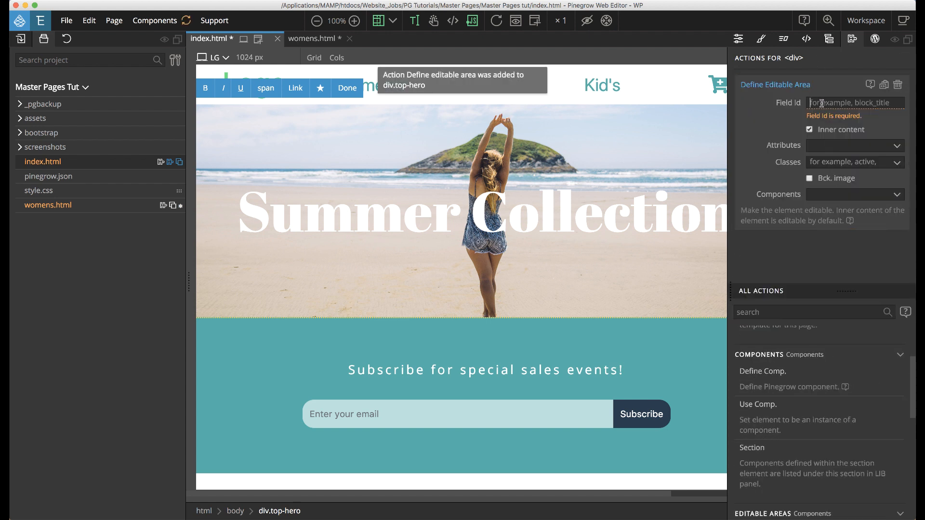
Give the top-hero editable area the field id tut.hero-image, with only its background image editable, and show its properties.
click(820, 103)
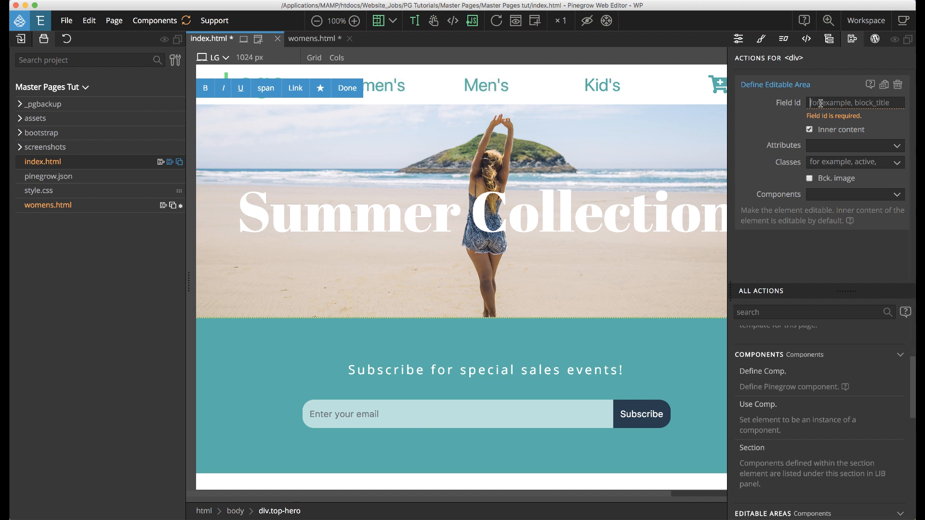
text(tut.hero-image)
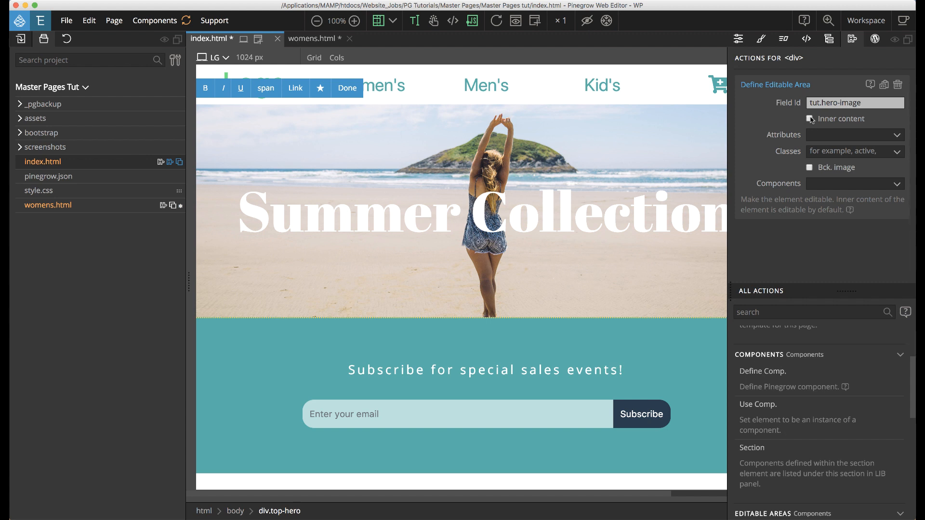
click(810, 119)
click(810, 168)
click(737, 41)
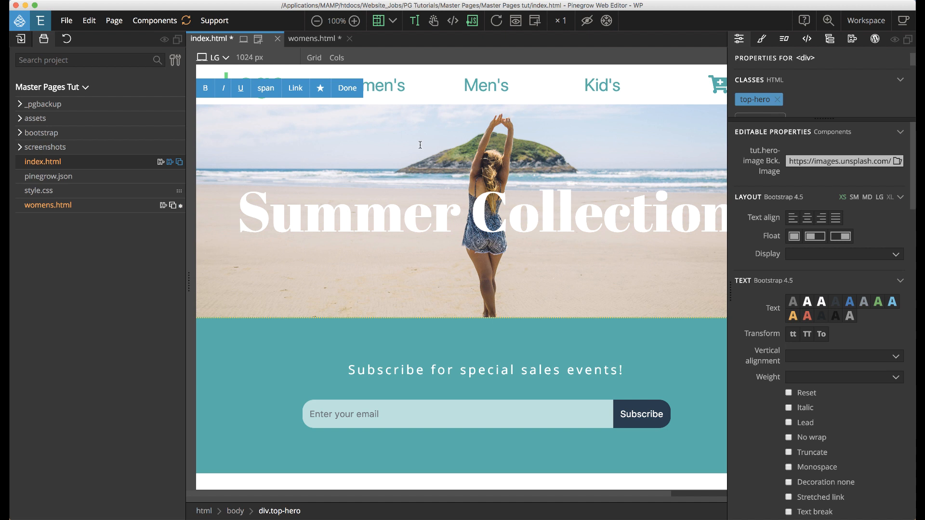
Make the div.hero-text element on index.html editable with the field id tut.hero-text, and update the components.
click(114, 20)
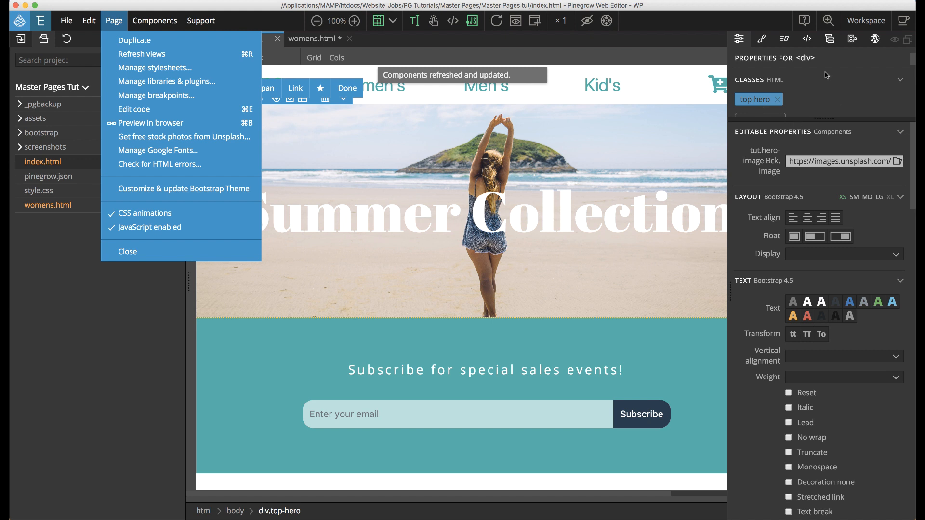
click(830, 40)
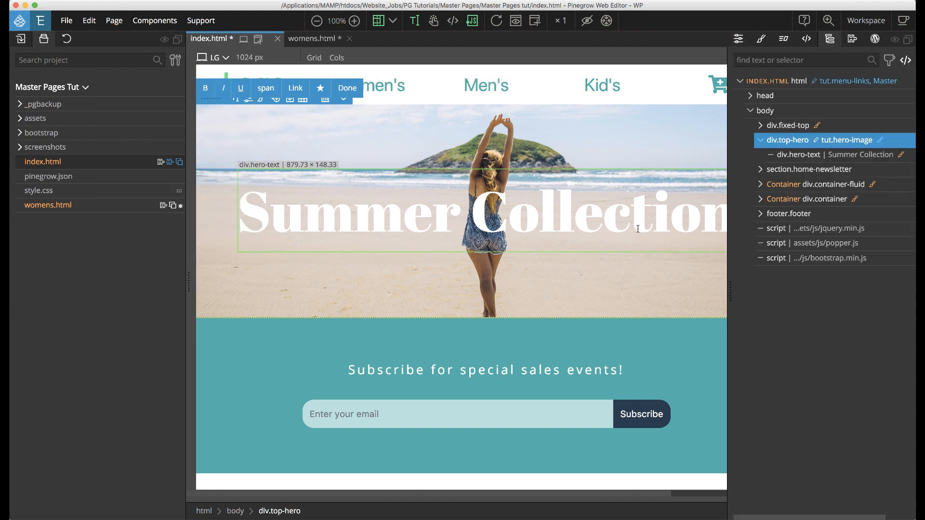
click(802, 157)
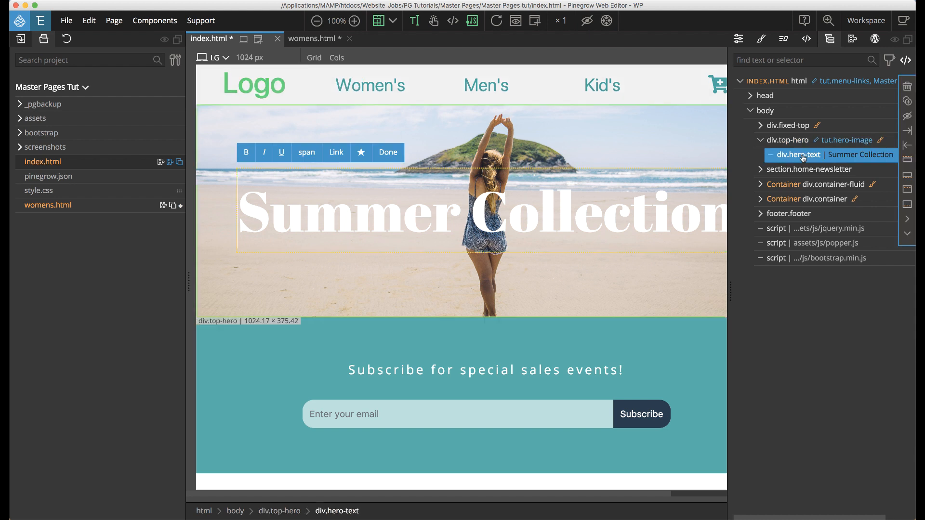
click(853, 39)
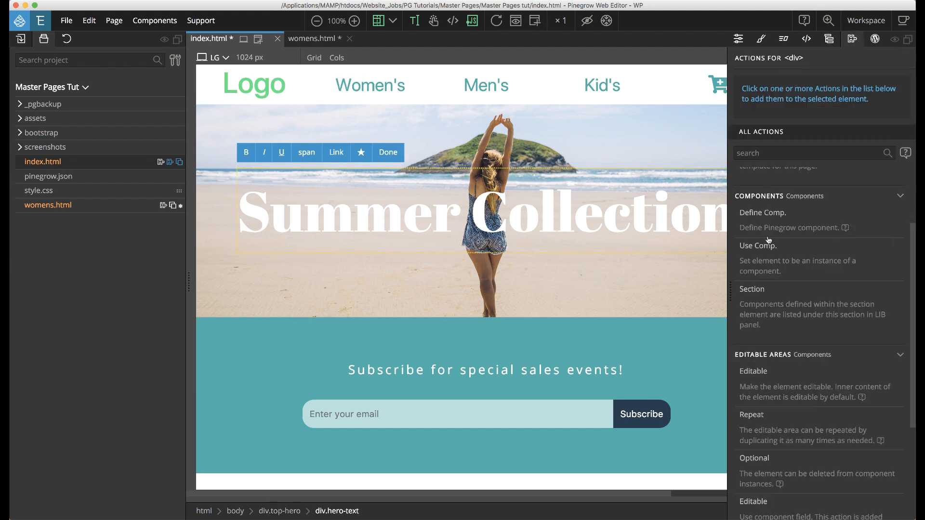
click(755, 372)
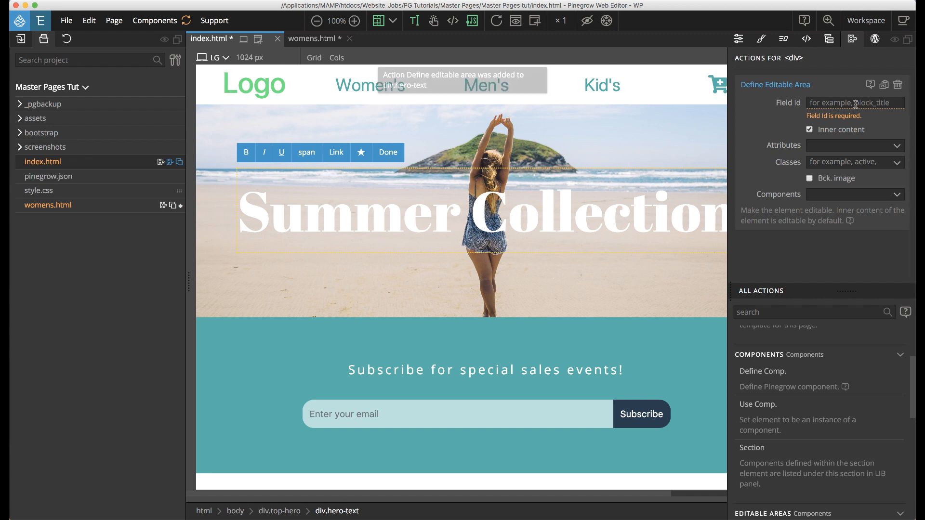
text(tut.hero-text)
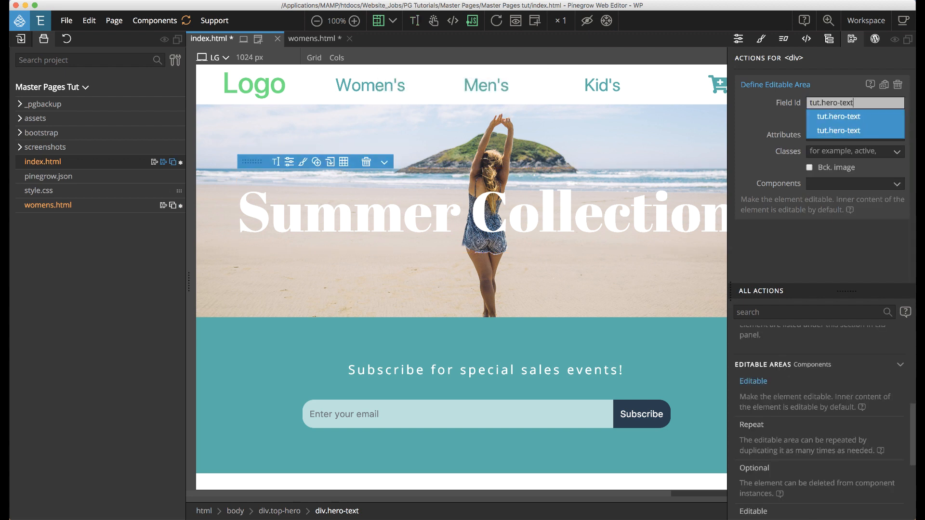
click(768, 112)
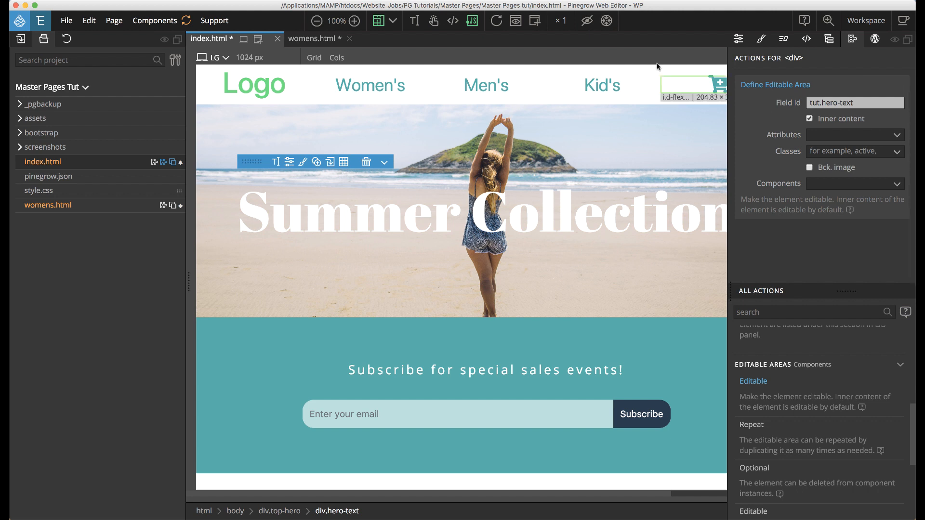
click(187, 22)
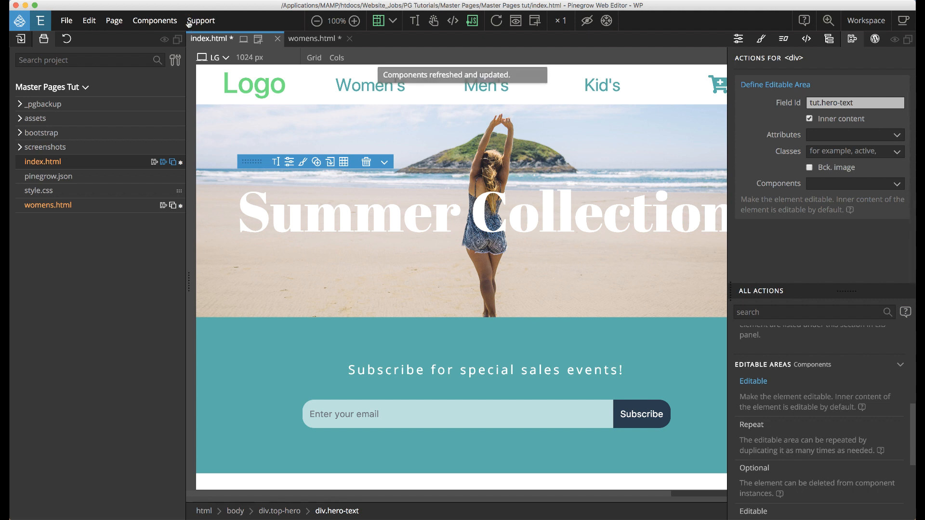
Replace the top-hero background image on womens.html with the full-size Unsplash photo of women jumping on the beach.
click(80, 206)
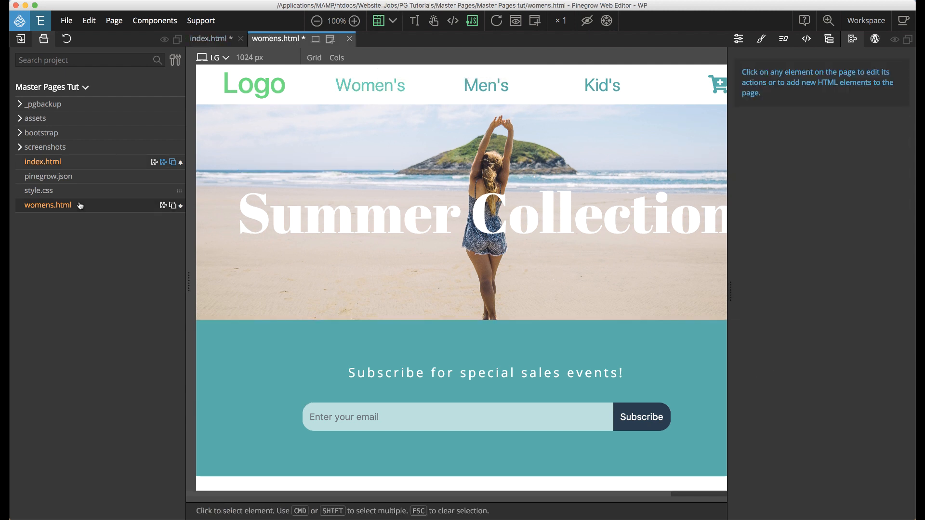
click(361, 132)
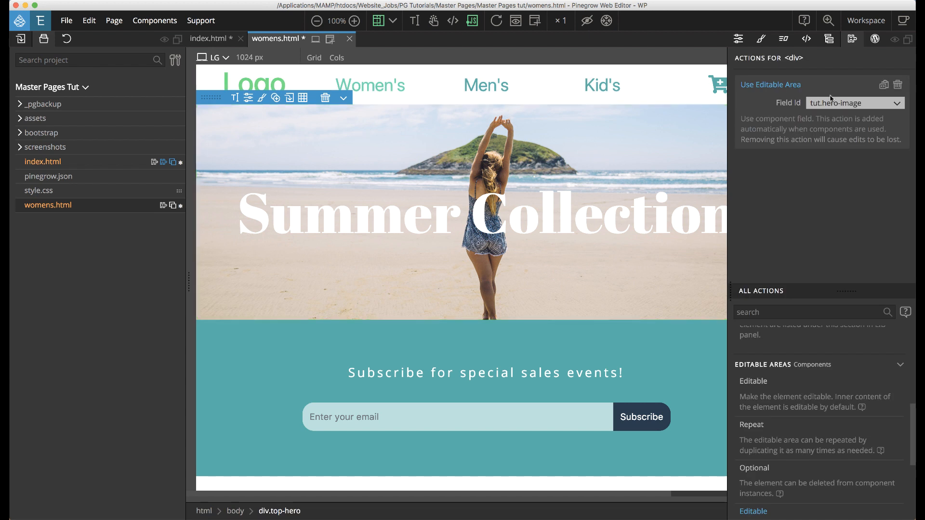
click(738, 38)
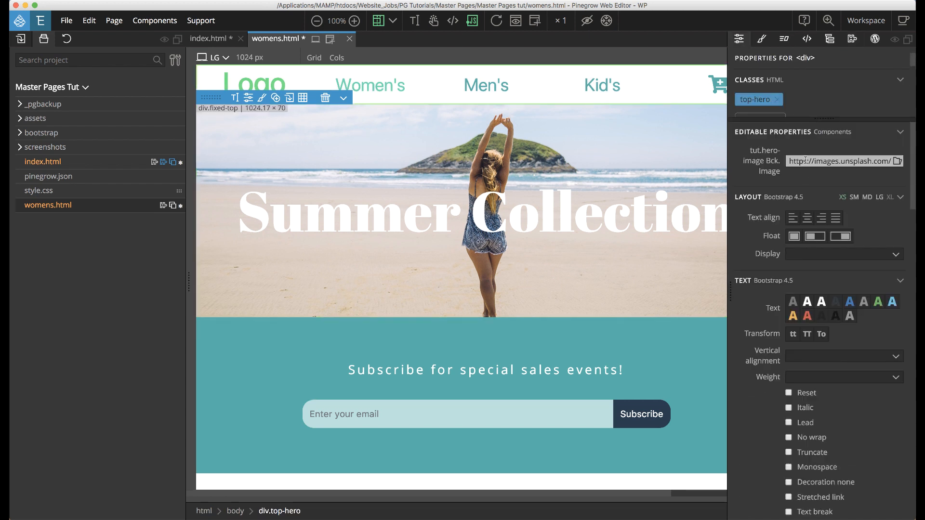
click(115, 23)
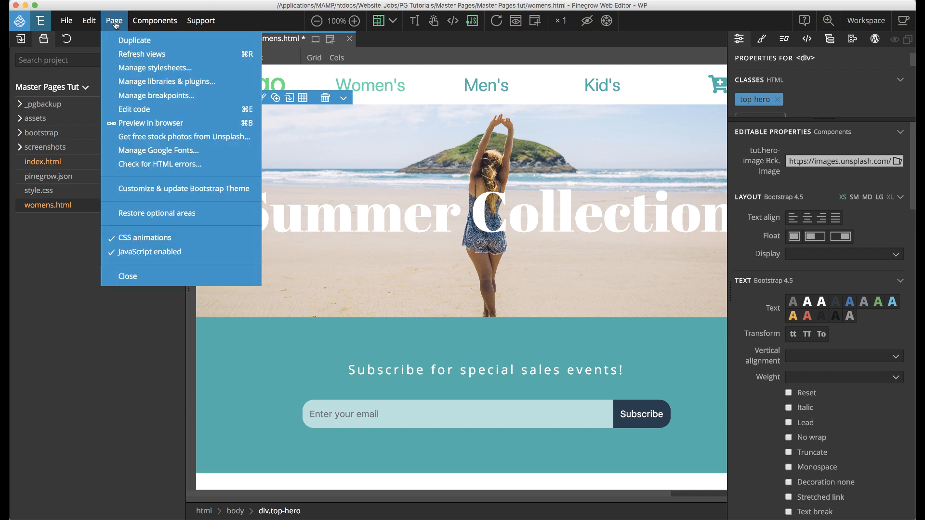
click(138, 137)
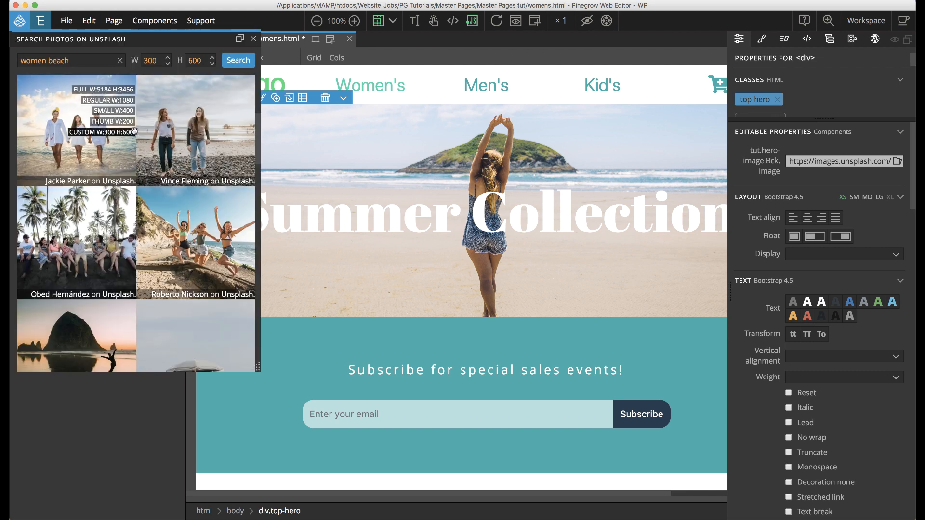
mouse_move(215, 203)
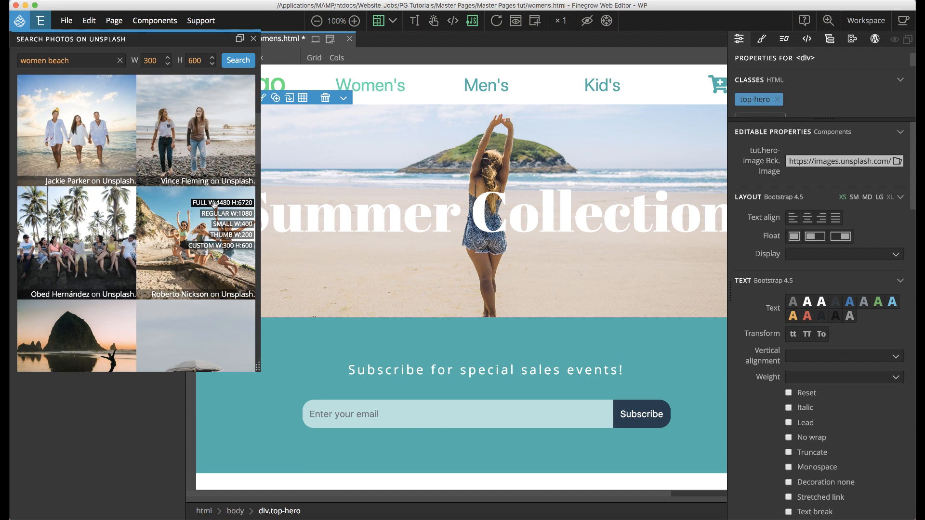
click(215, 204)
click(237, 228)
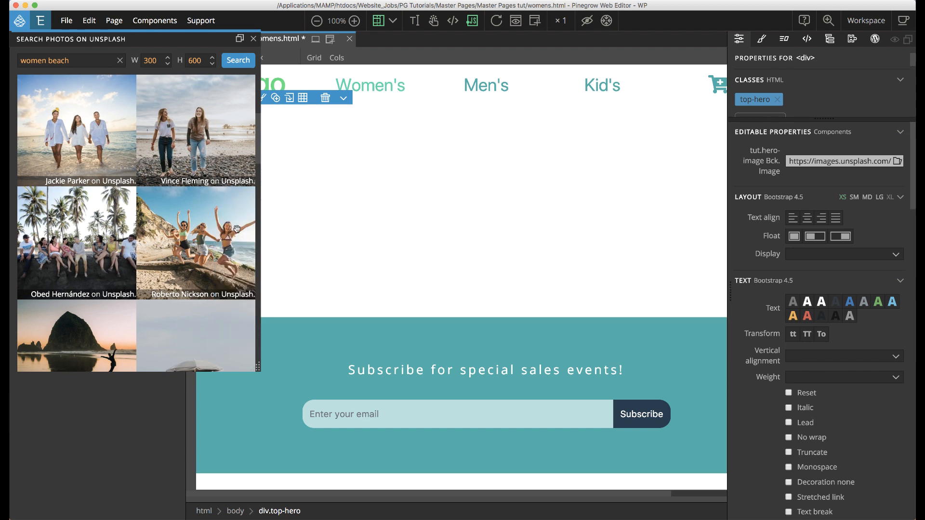
click(253, 39)
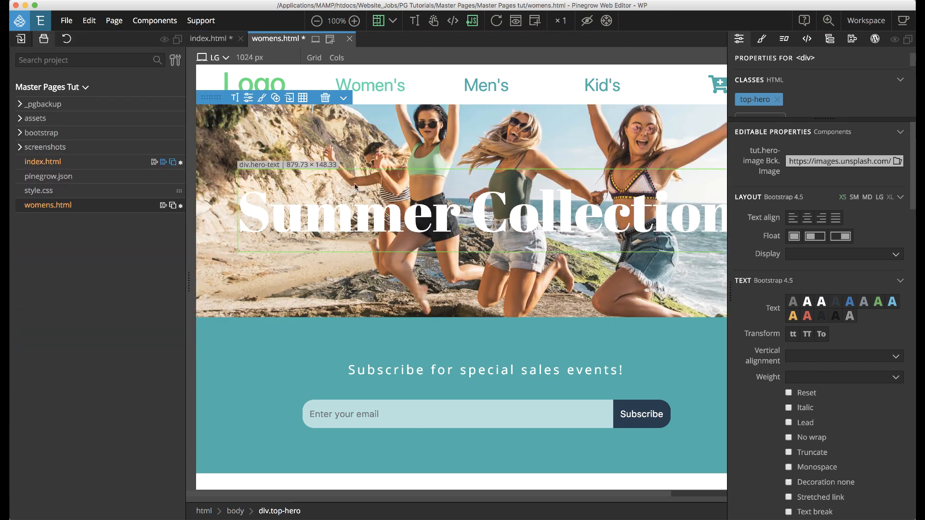
Change the hero text on womens.html to "Women's Collection".
click(457, 212)
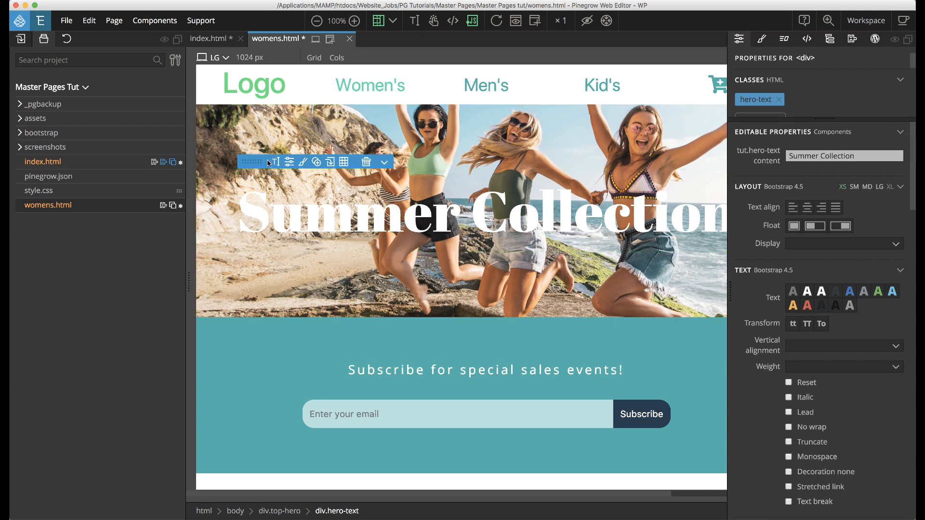
double_click(460, 212)
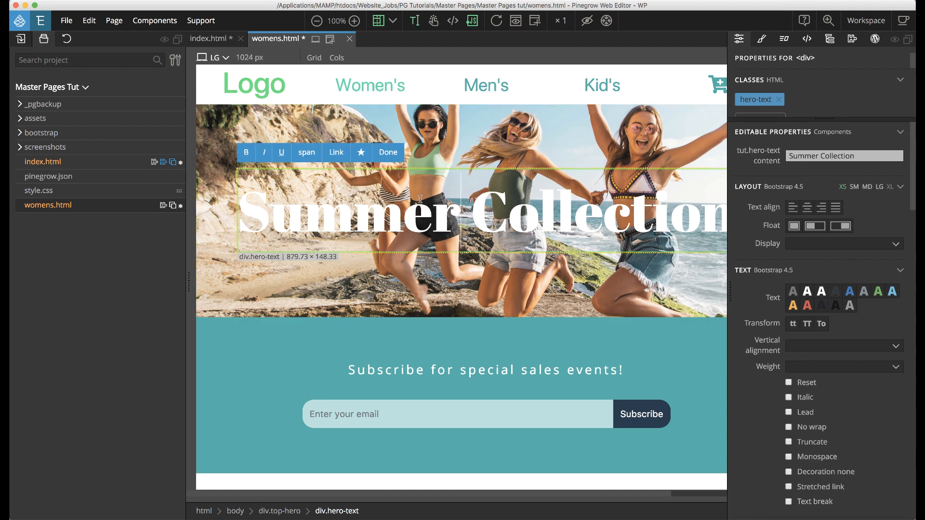
key(BackSpace)
key(BackSpace)
key(BackSpace)
key(BackSpace)
key(BackSpace)
key(BackSpace)
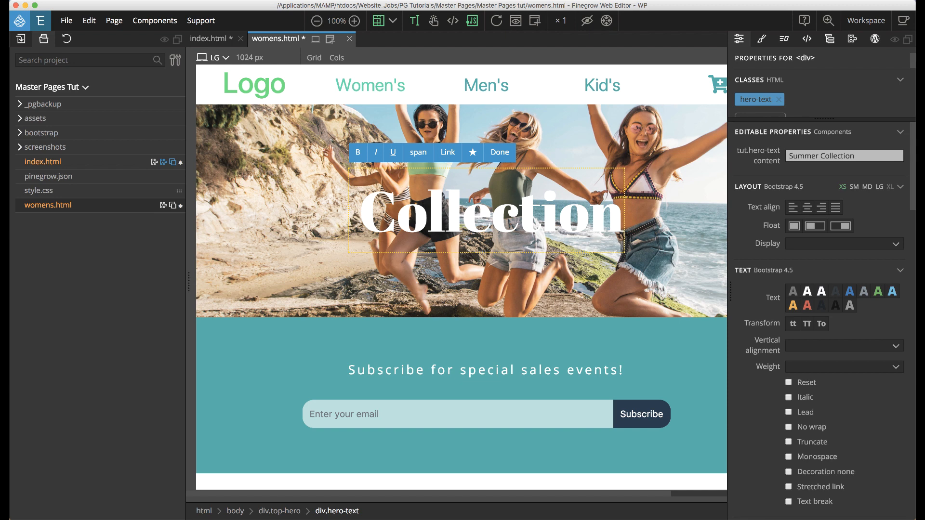
text(Women's)
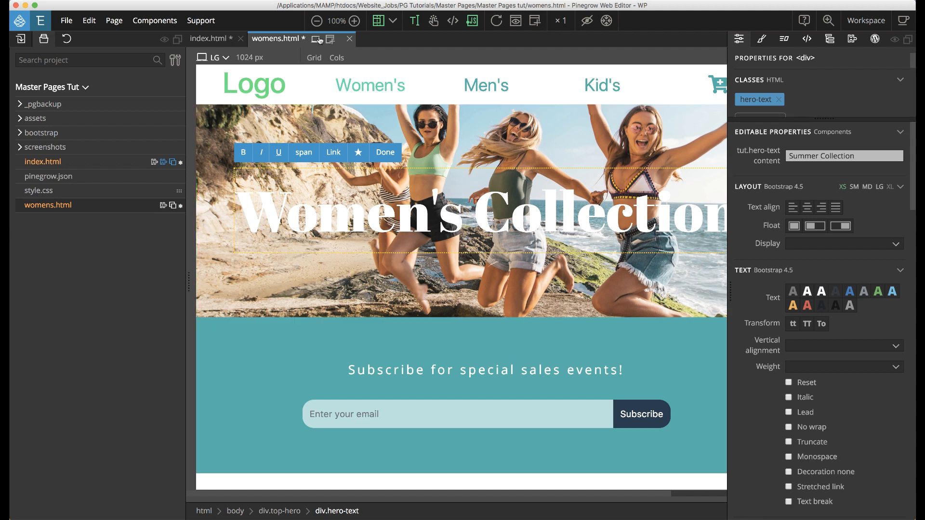
On index.html, define section.home-newsletter as an optional area with the field id tut.cta-optional, and update the components.
click(208, 38)
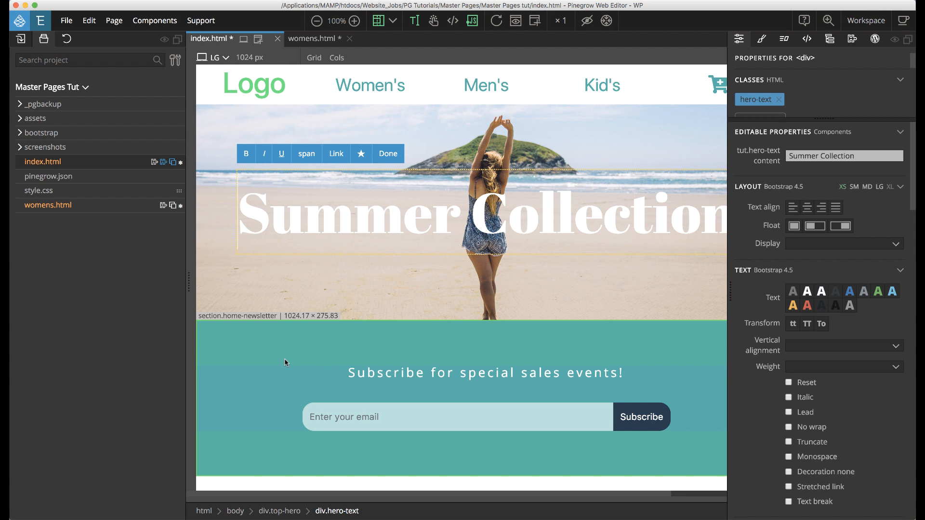
click(830, 38)
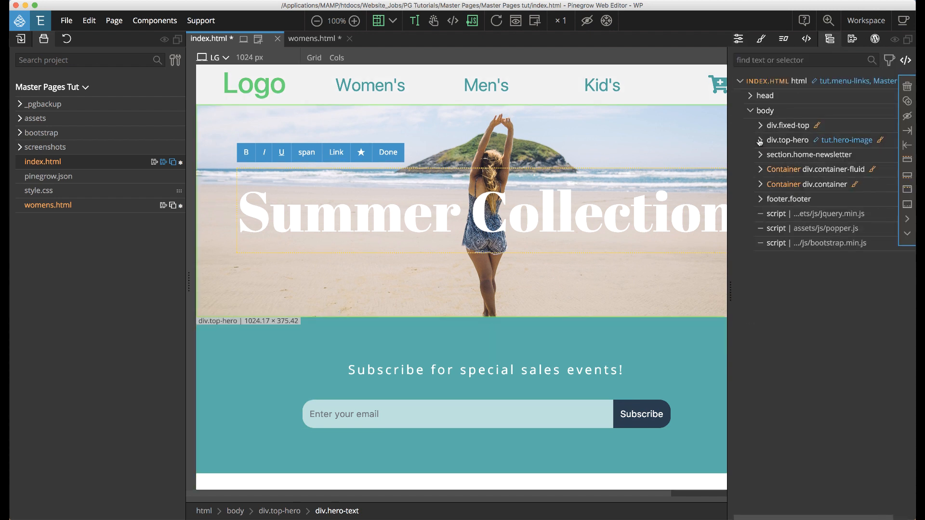
click(776, 158)
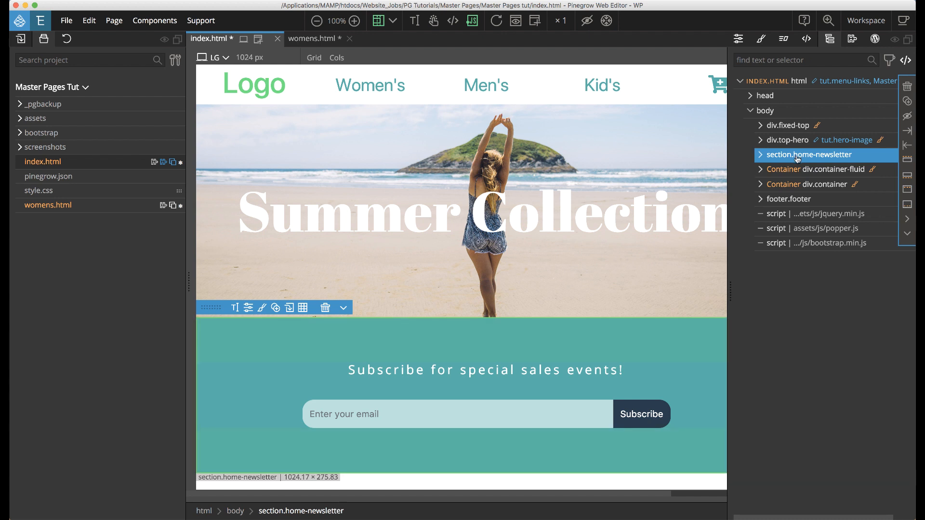
click(852, 39)
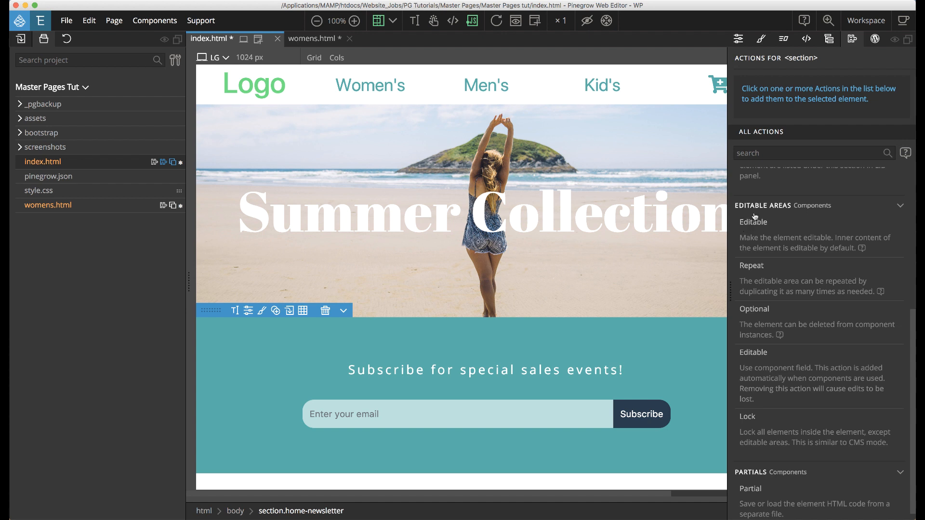
click(756, 309)
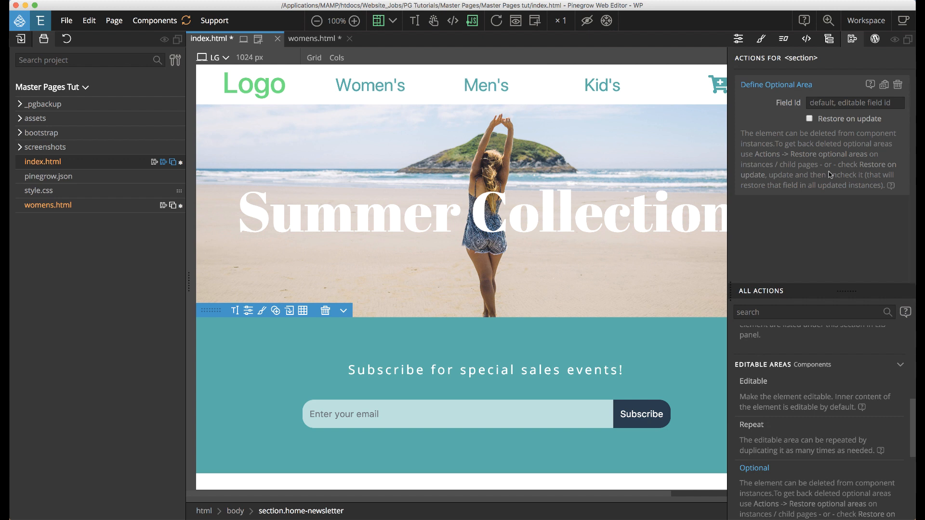
key(Tab)
text(tut.cta-optional)
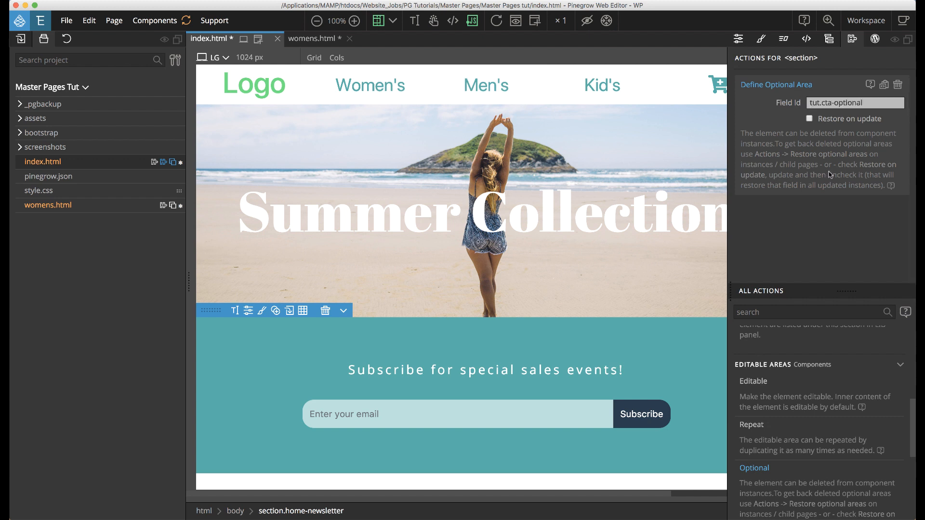
click(189, 20)
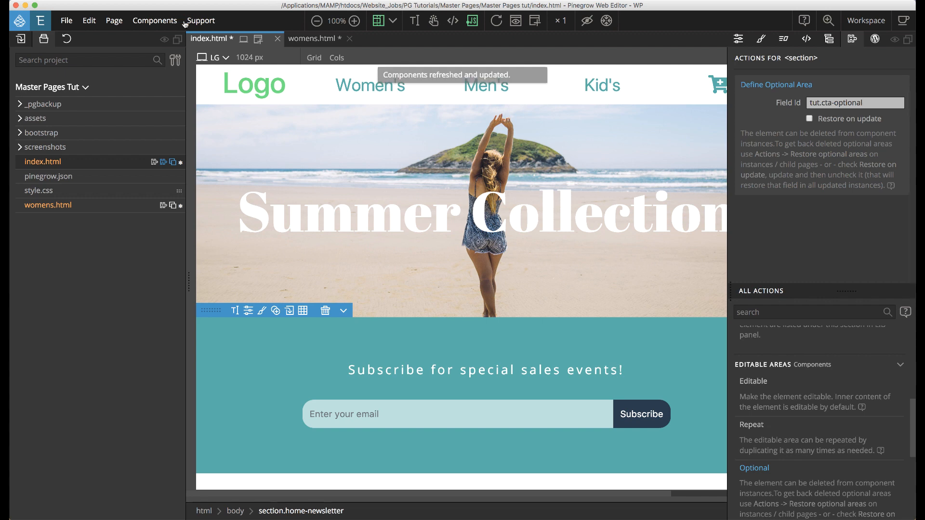
Switch to womens.html and reload the components from the project.
click(320, 41)
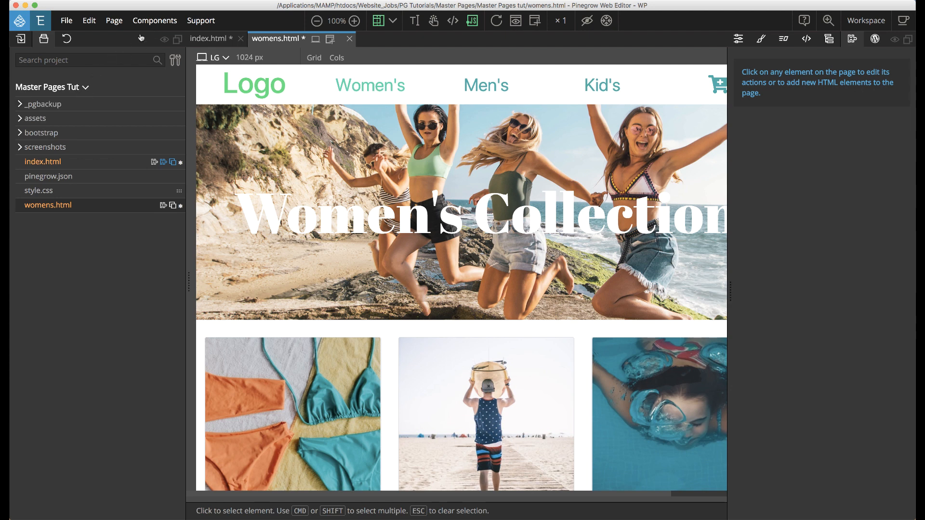
click(152, 24)
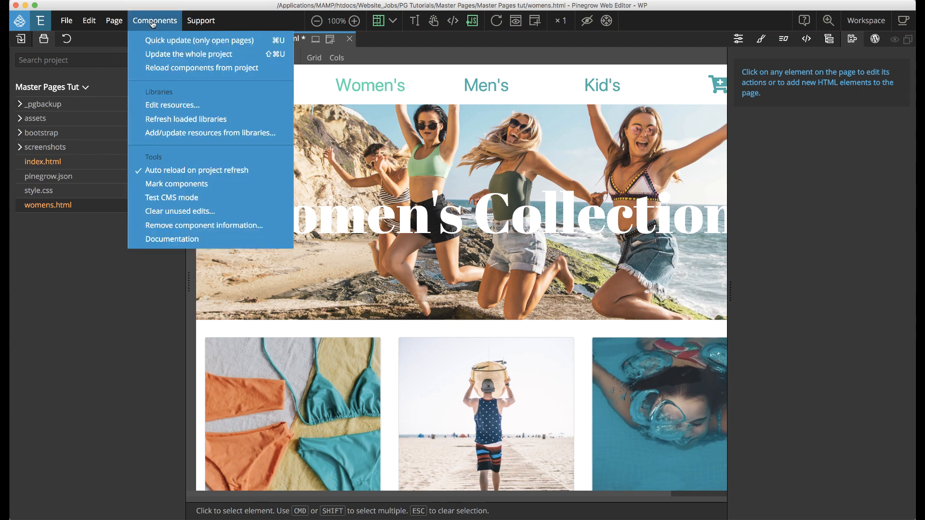
click(169, 72)
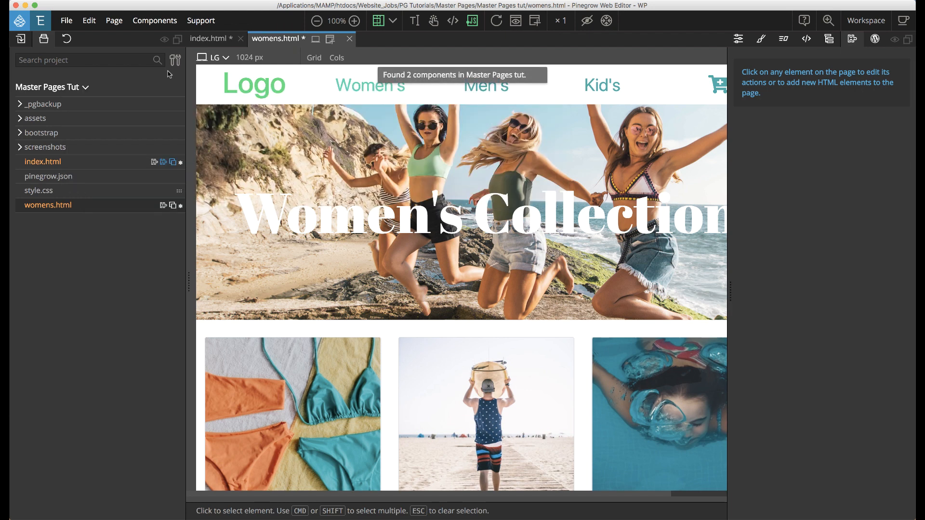
Add a new page named kids.html to the project, based on the Master Pages tut index.html master page.
click(86, 88)
click(109, 123)
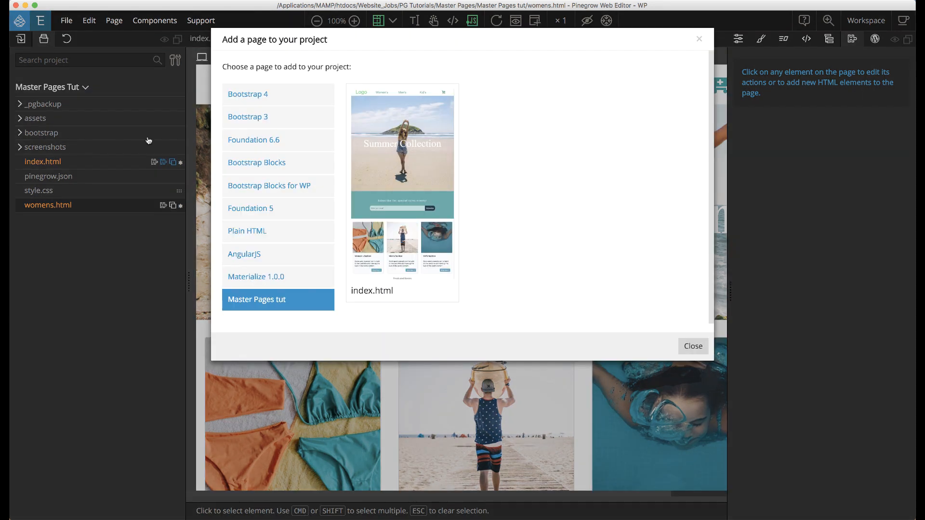
click(421, 152)
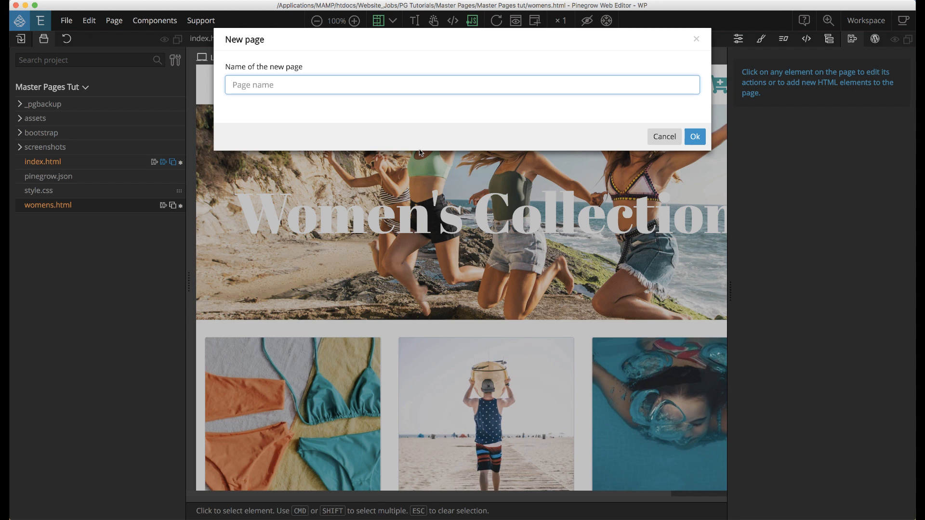
text(kids.html)
key(Return)
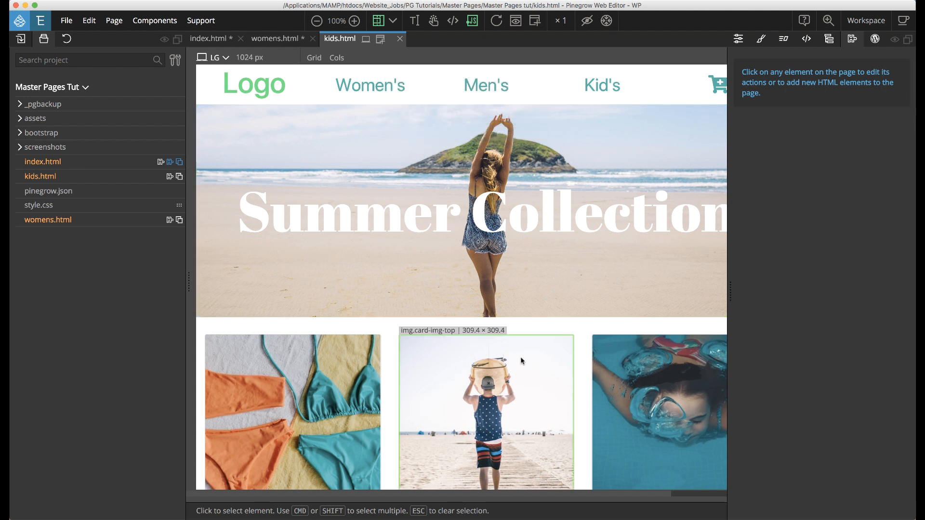
Save womens.html and close it.
click(278, 42)
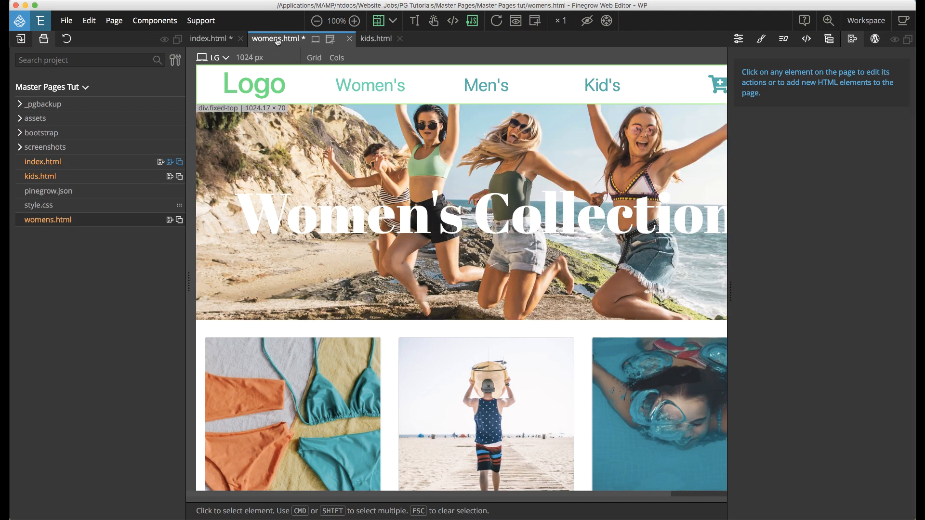
key(super+s)
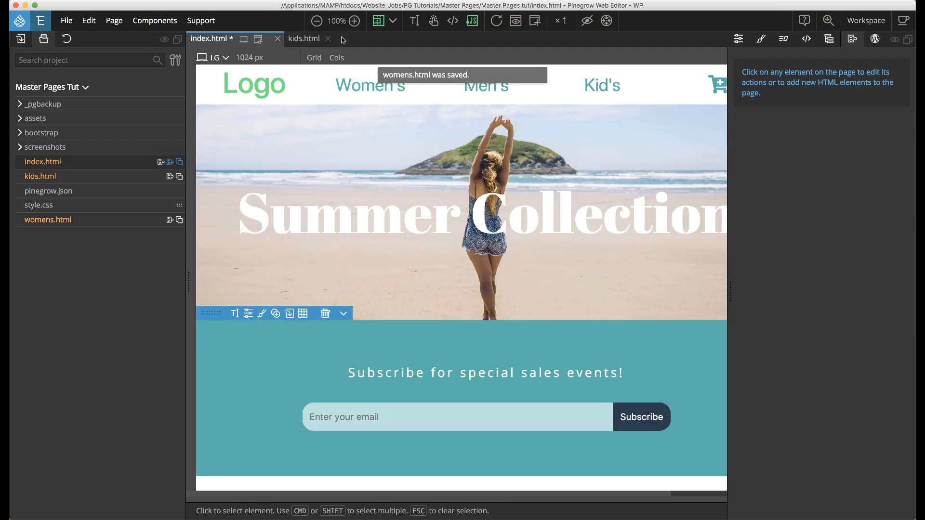
On index.html, enable Restore on update for the optional section.home-newsletter area and run a quick component update on the open pages.
click(343, 39)
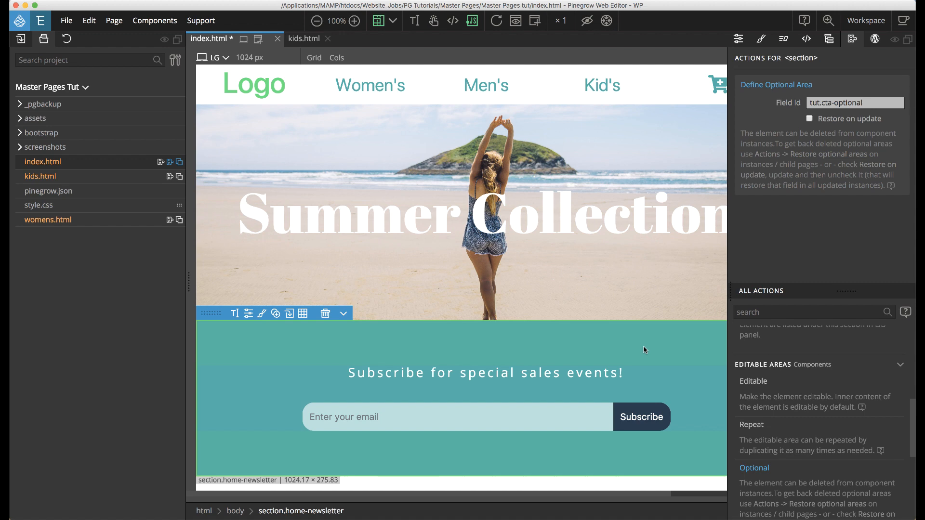
click(829, 40)
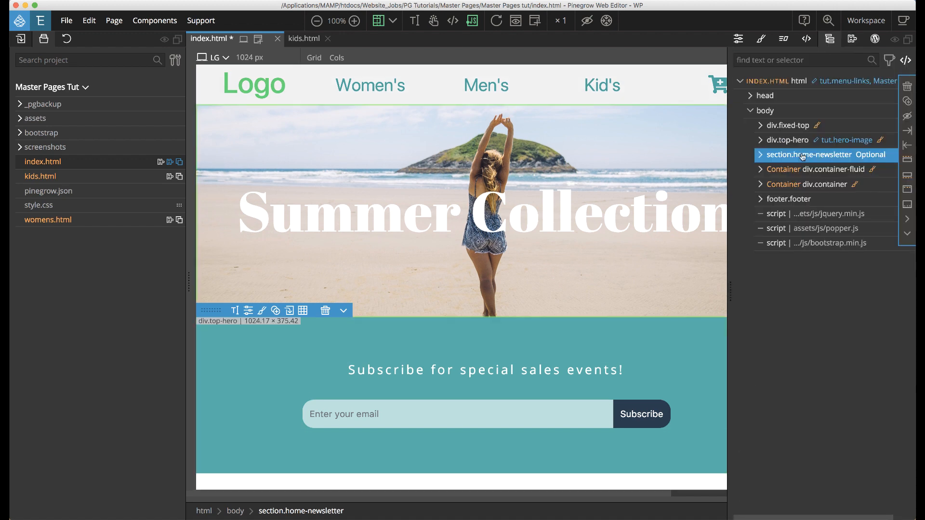
click(852, 40)
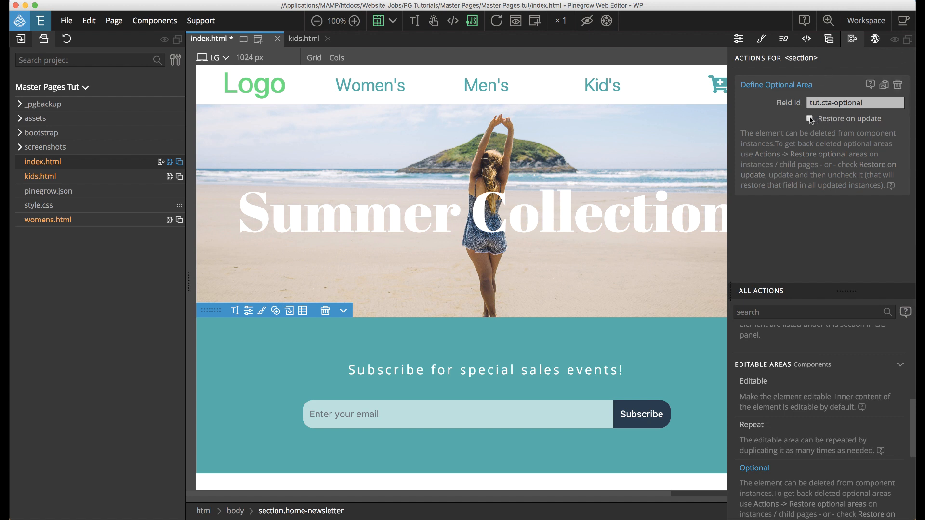
click(810, 119)
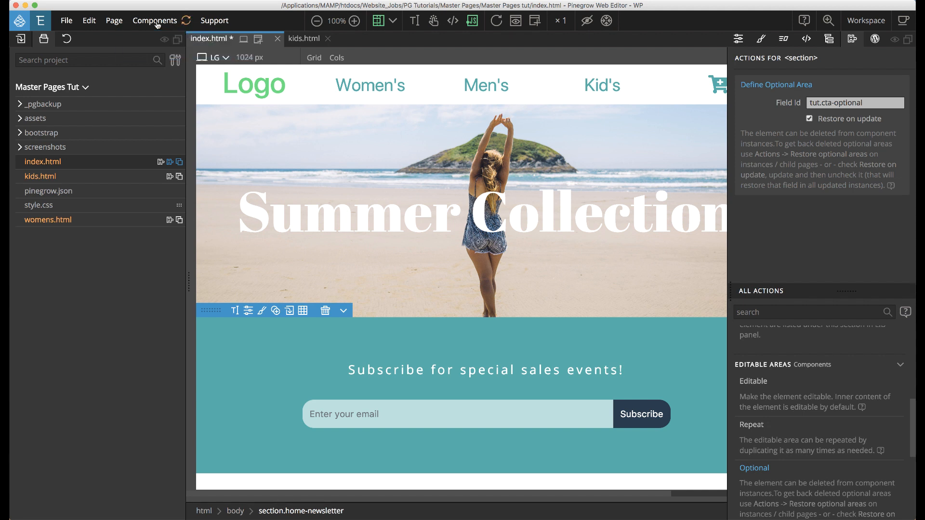
click(158, 23)
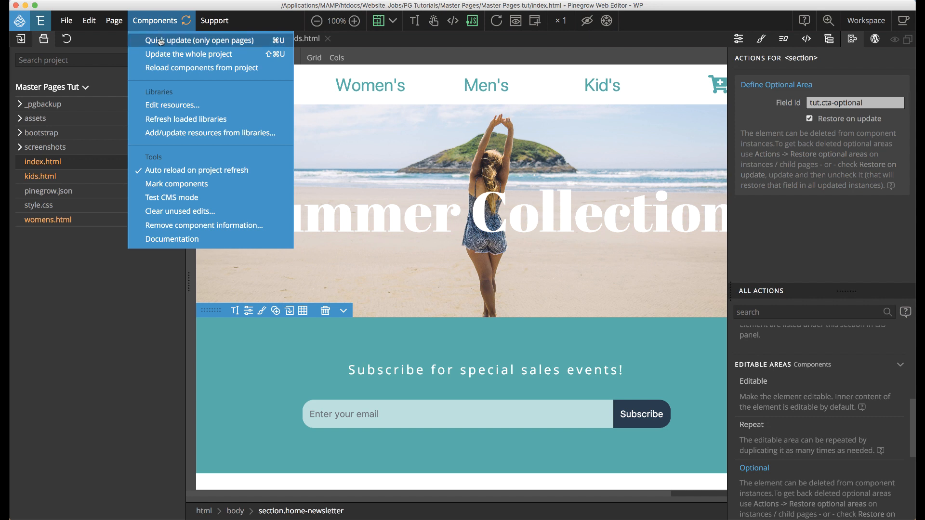
click(160, 40)
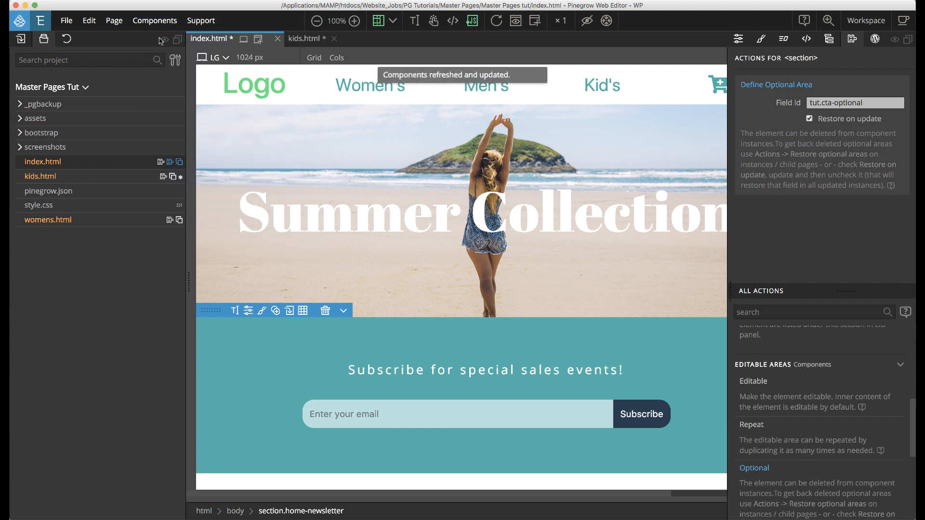
Check the newsletter section on kids.html and save the page.
click(314, 40)
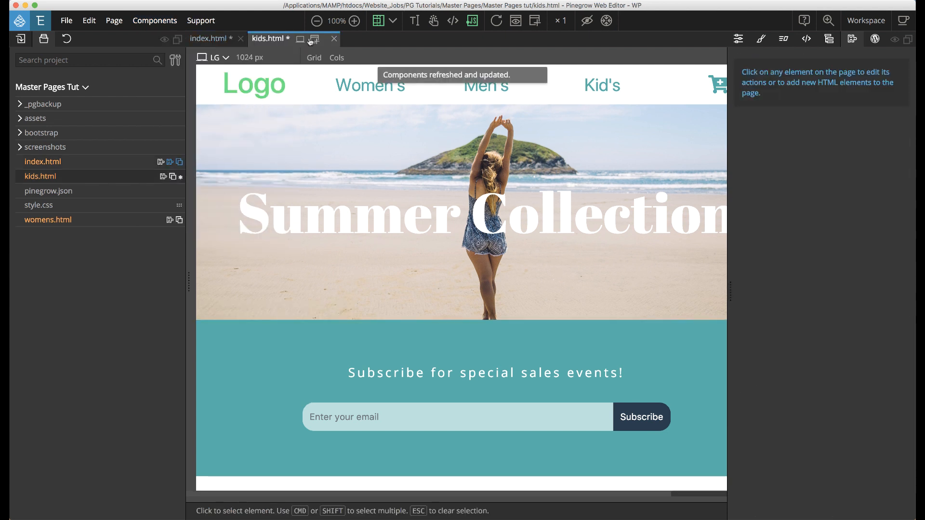
scroll(371, 372, down, 5)
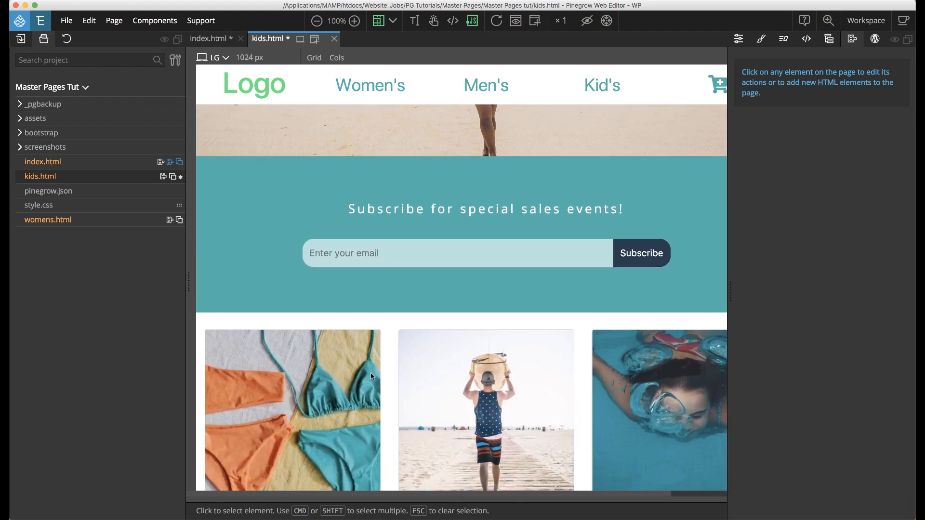
scroll(371, 372, up, 1)
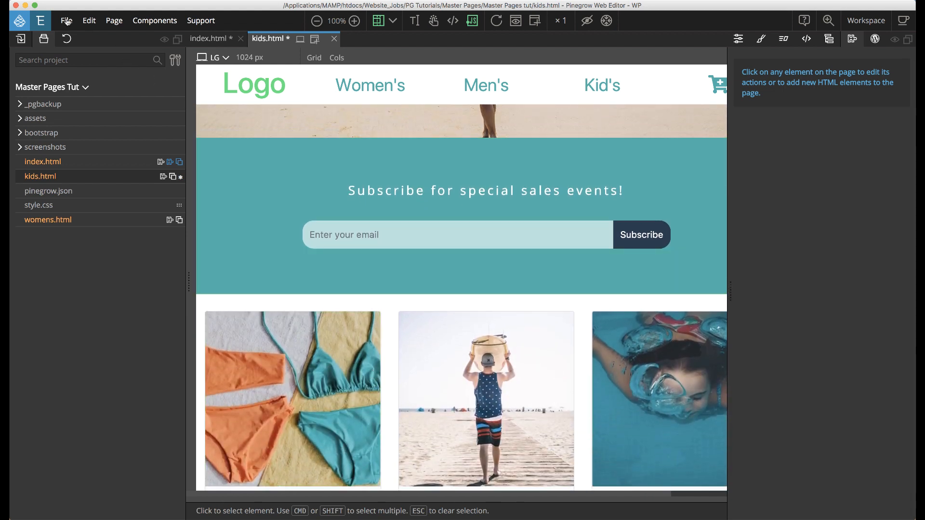
click(66, 20)
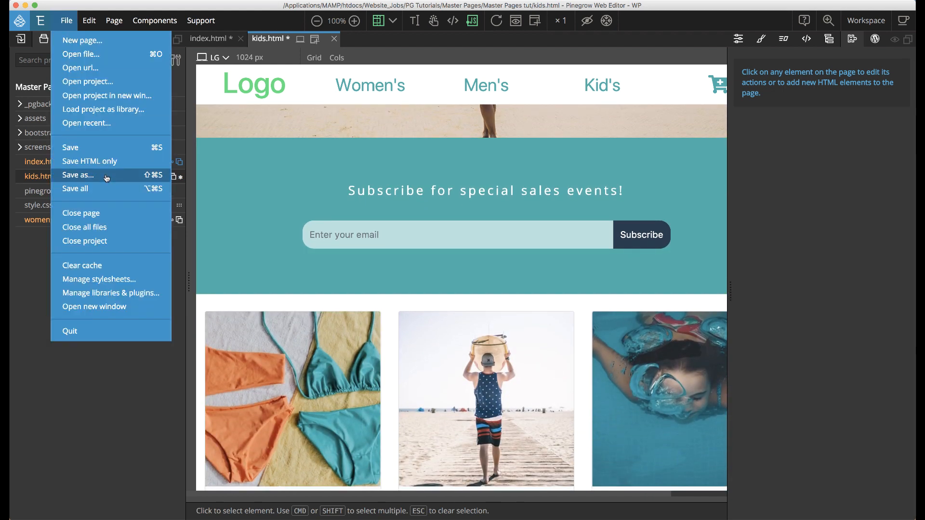
click(102, 147)
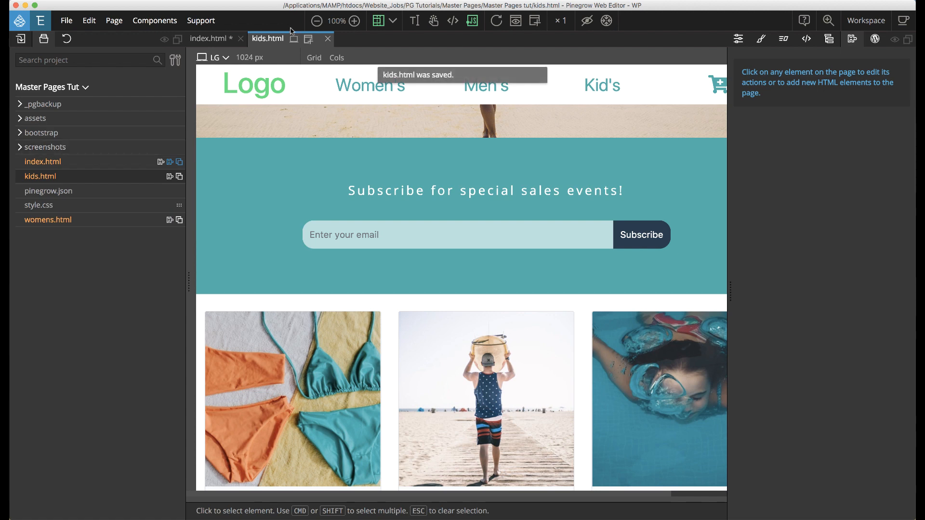
Reopen womens.html, and on index.html disable Restore on update for the optional newsletter area.
click(51, 221)
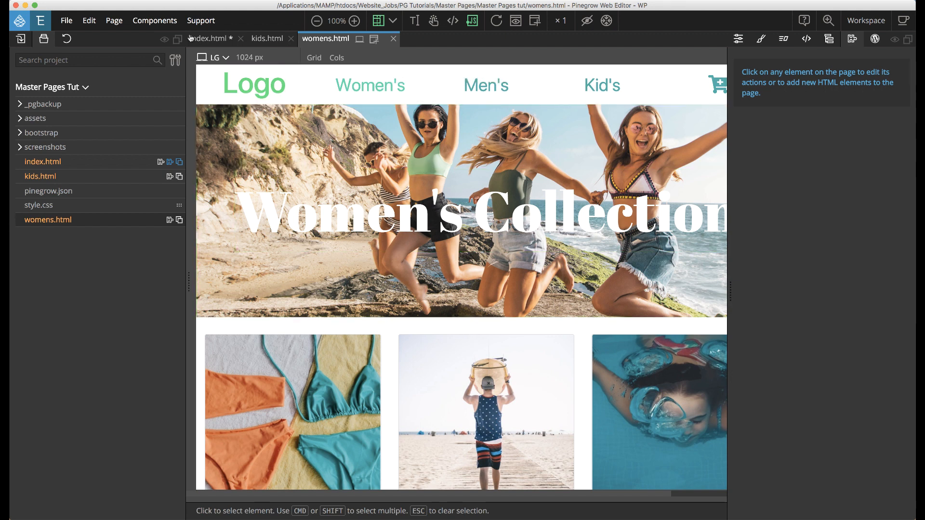
click(191, 38)
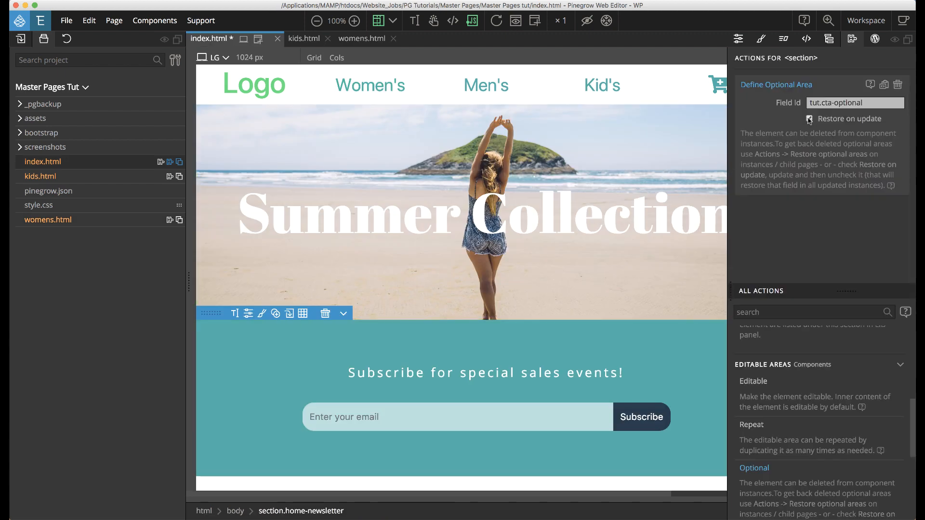
click(809, 119)
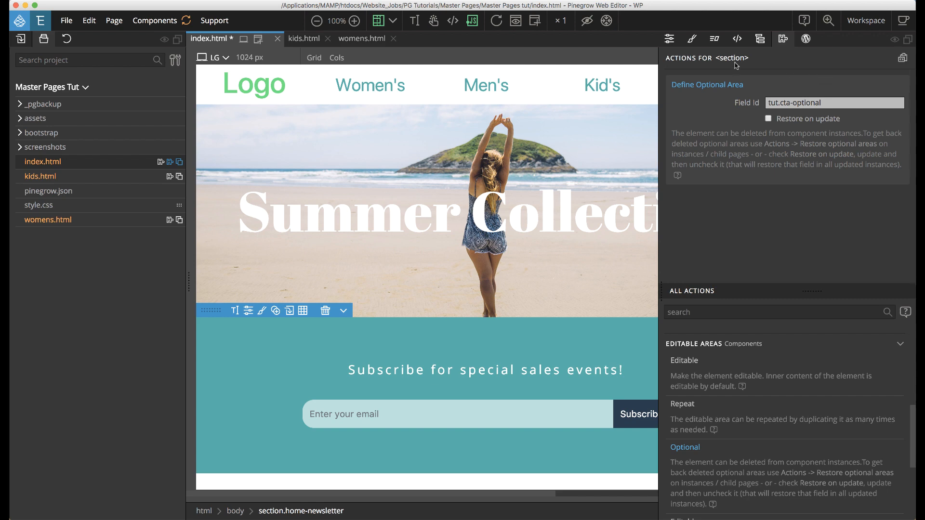
Examine the editable image, title and text areas of the first Large Card component in the element tree of index.html.
click(760, 39)
scroll(457, 322, down, 10)
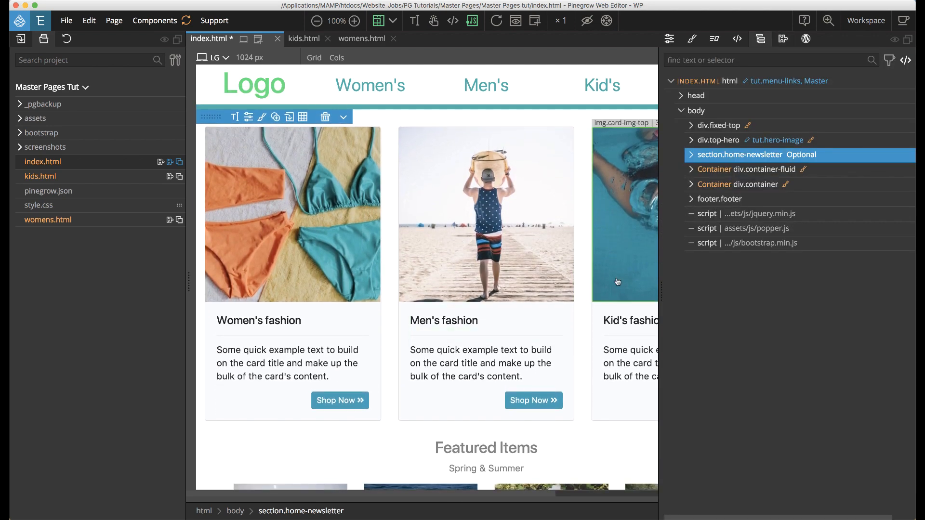
click(692, 169)
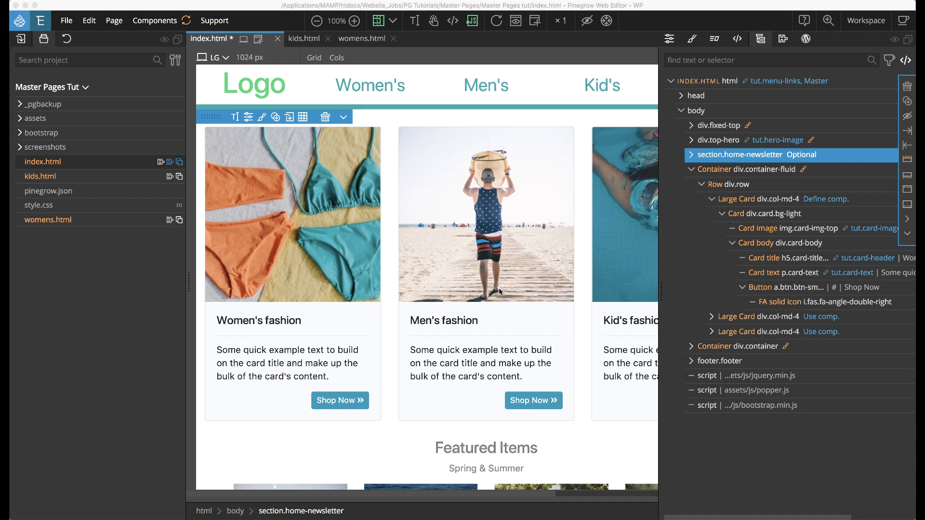
click(772, 230)
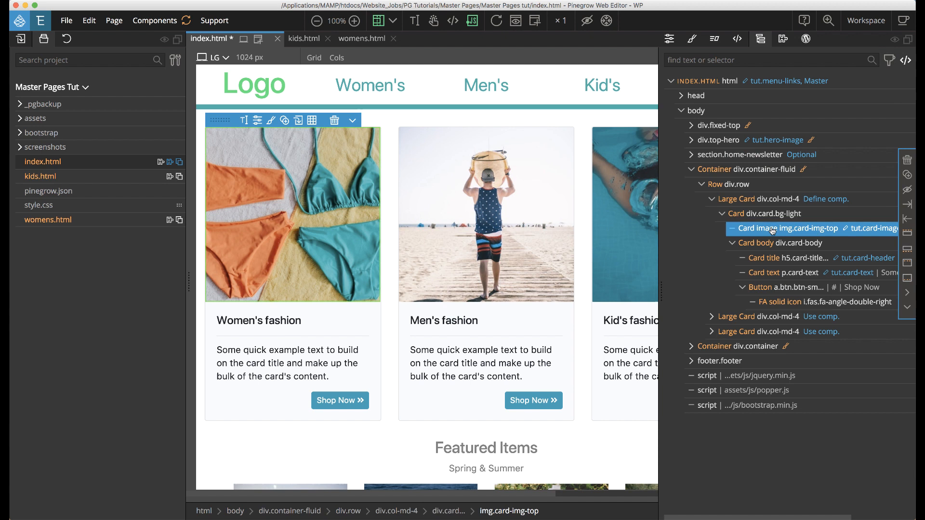
click(779, 259)
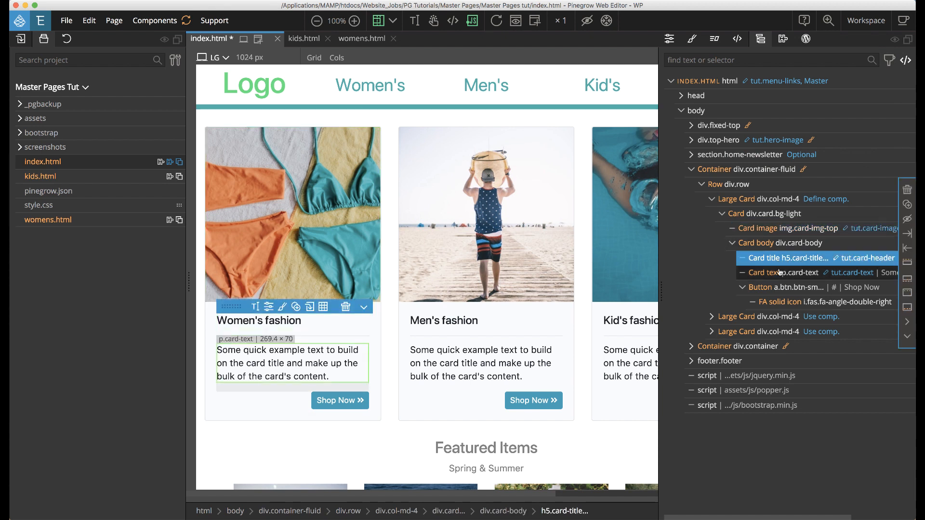
click(780, 273)
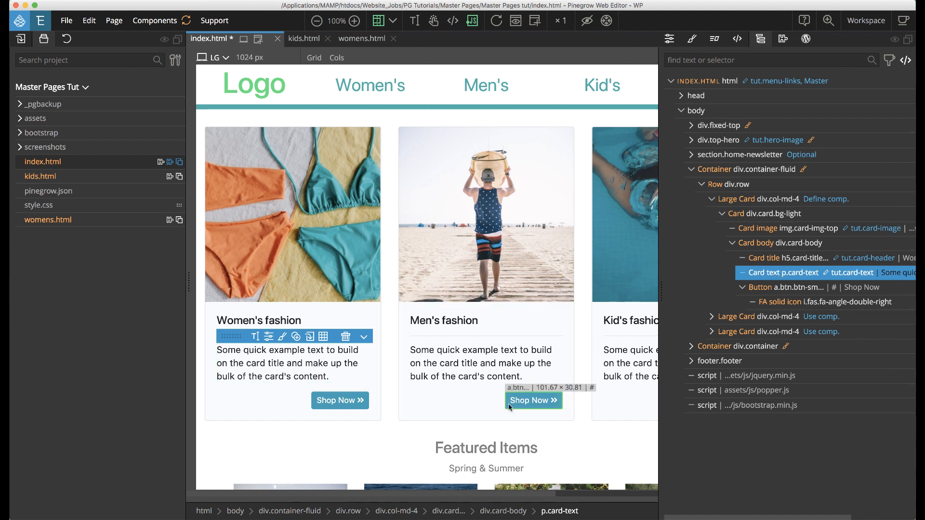
Delete the closing word "content." from the Men's fashion card text on index.html and update the components.
click(524, 379)
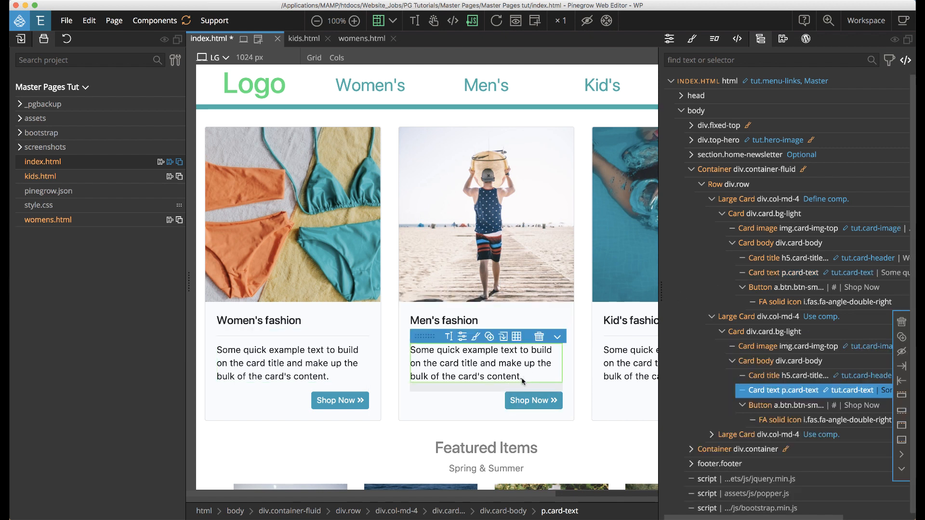
click(448, 337)
click(535, 376)
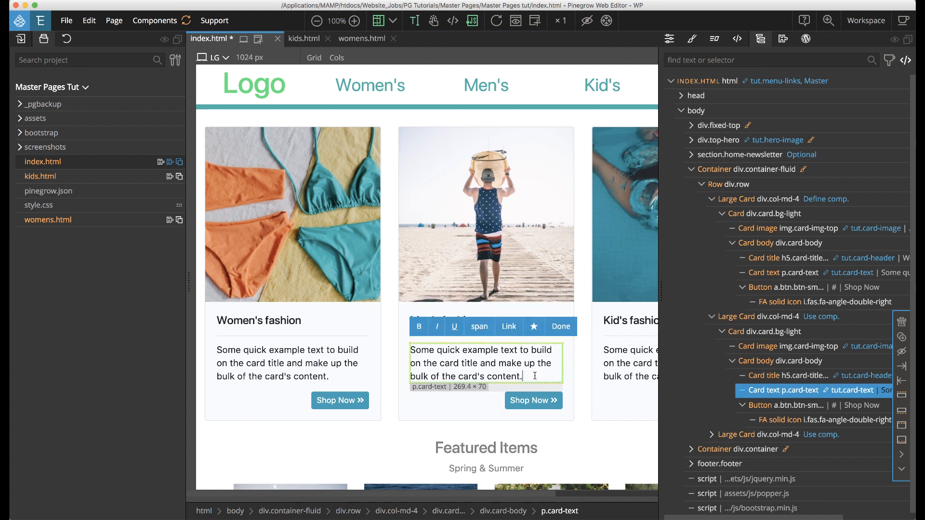
key(BackSpace)
key(BackSpace)
key(BackSpace)
key(BackSpace)
key(BackSpace)
key(BackSpace)
key(BackSpace)
key(BackSpace)
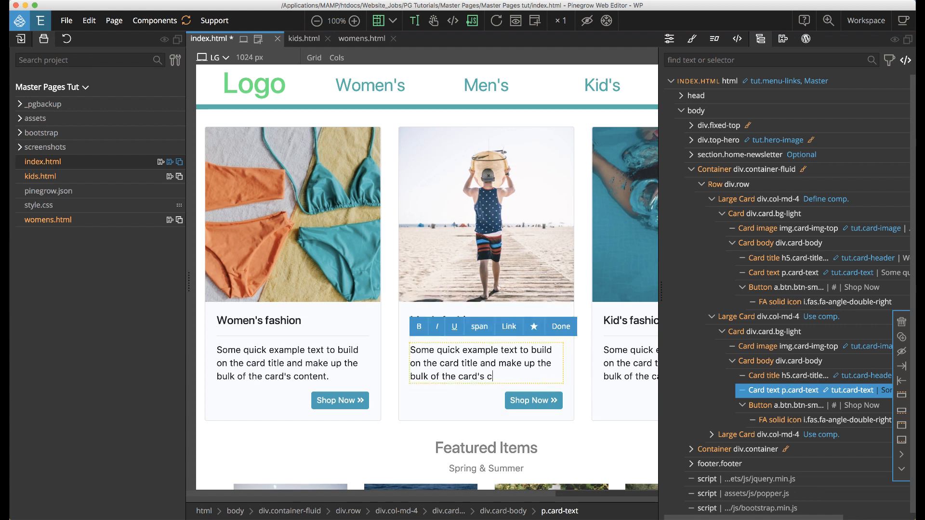
click(561, 327)
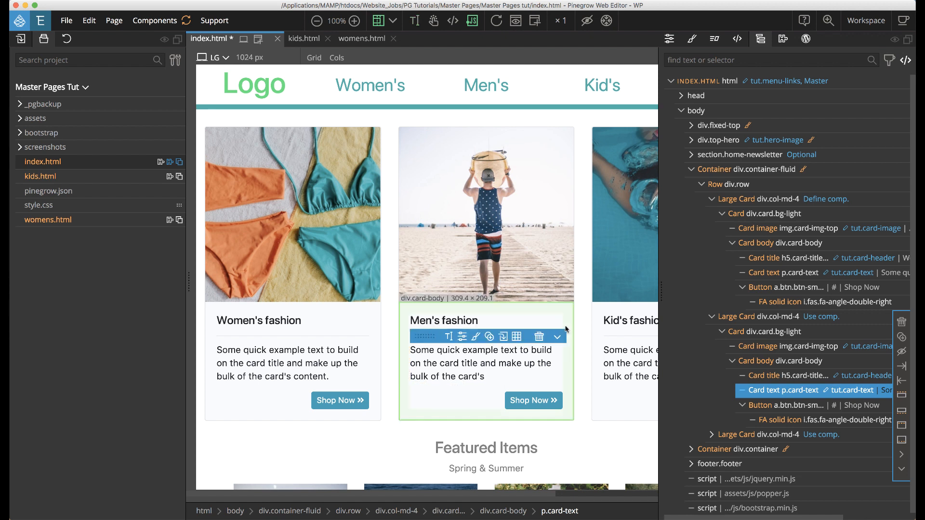
click(186, 22)
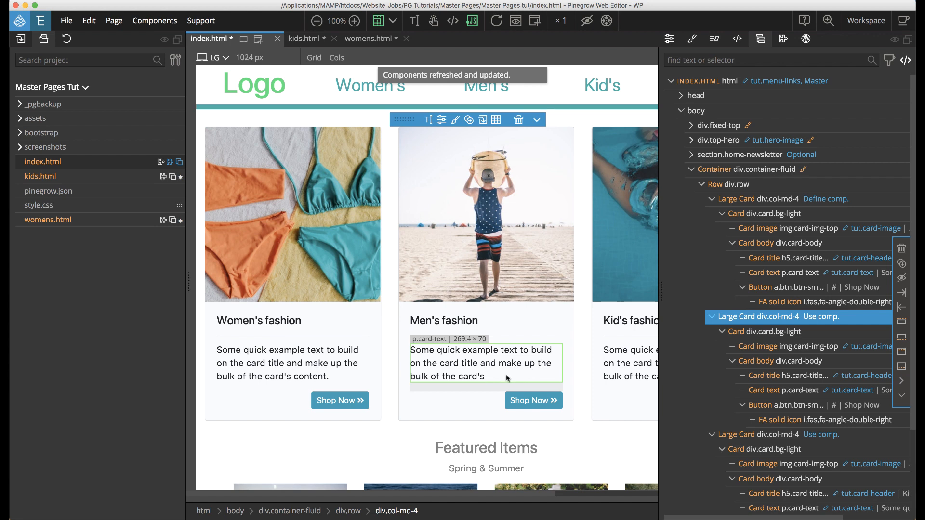
On womens.html, add "content." to the end of the Men's fashion card text.
click(370, 39)
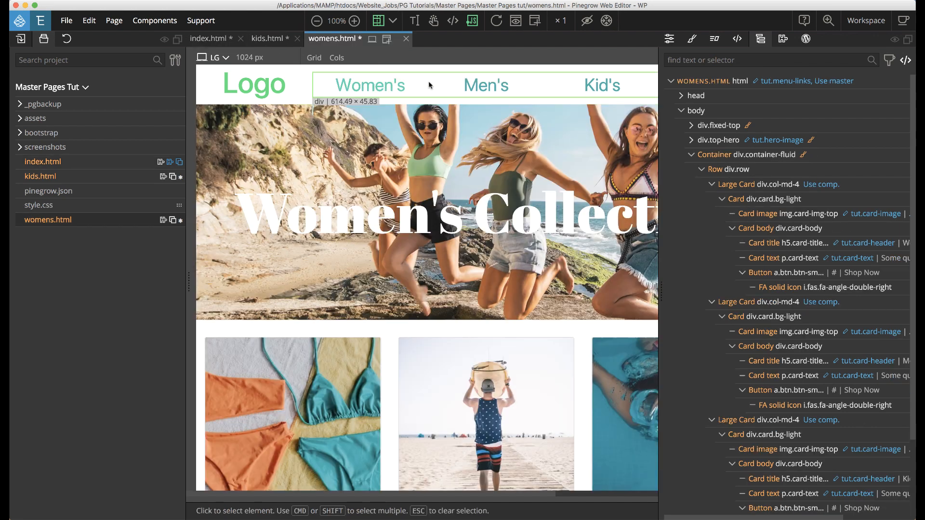
scroll(406, 369, down, 5)
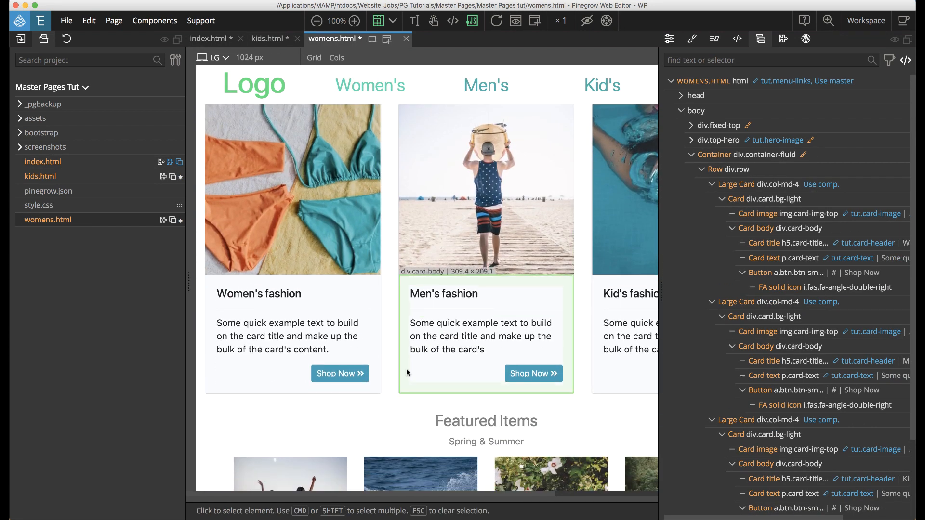
click(488, 354)
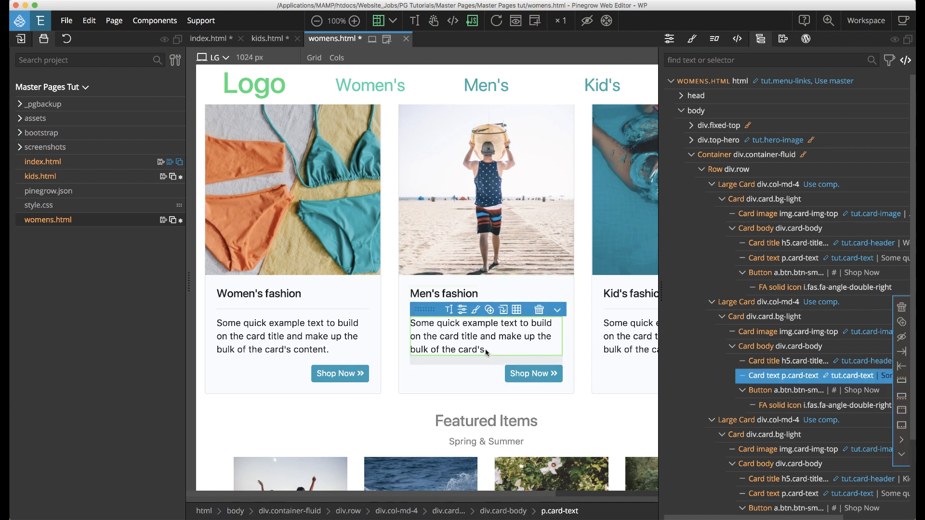
click(447, 312)
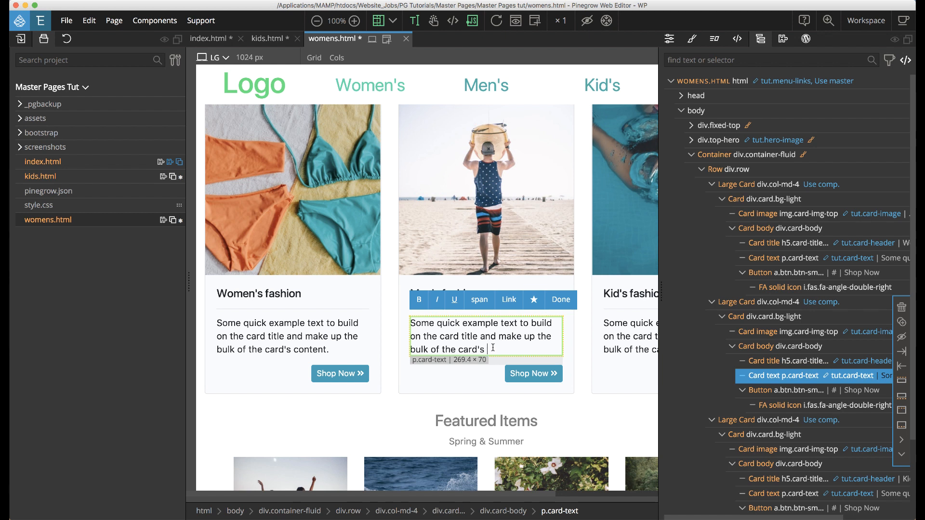
text(content.)
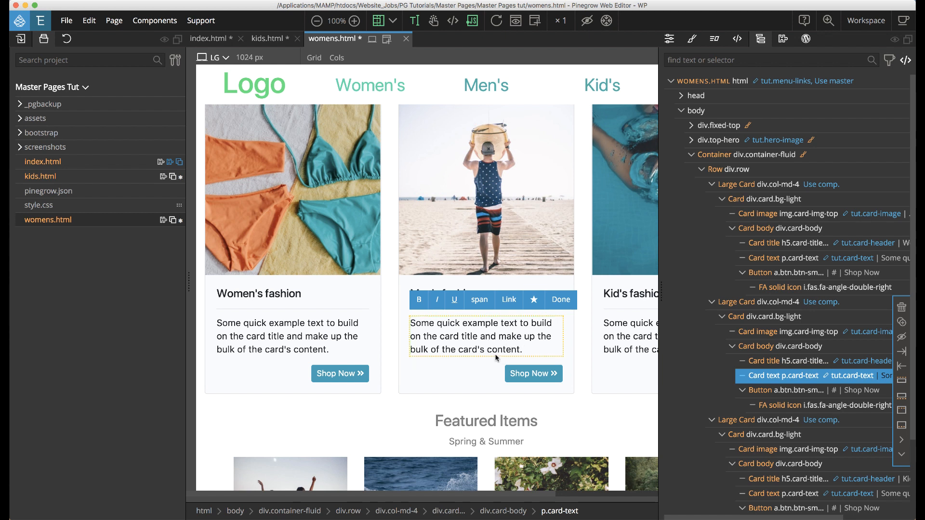
click(561, 299)
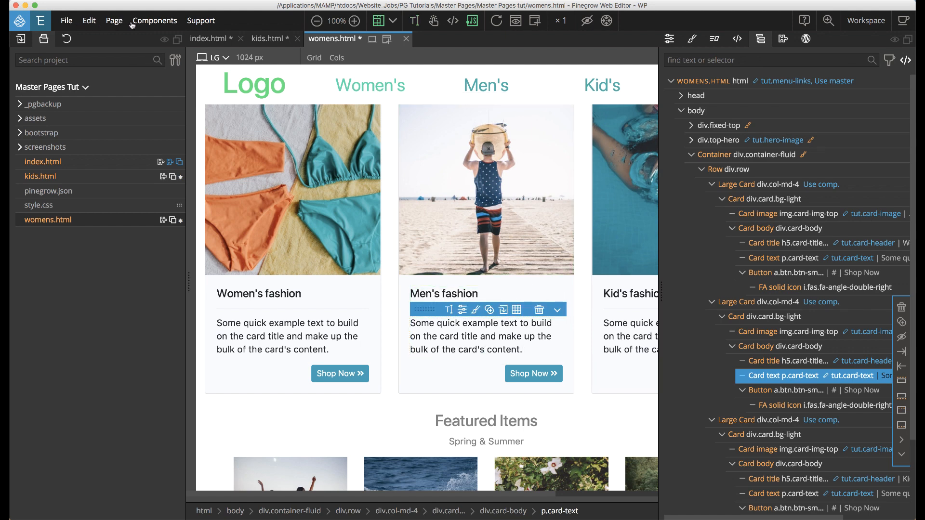
Update the components across the whole project.
click(154, 24)
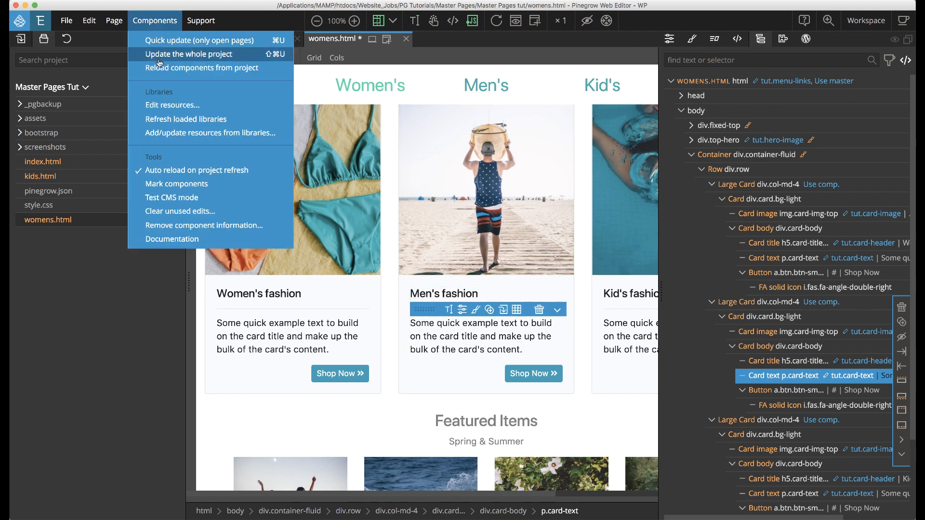
click(160, 55)
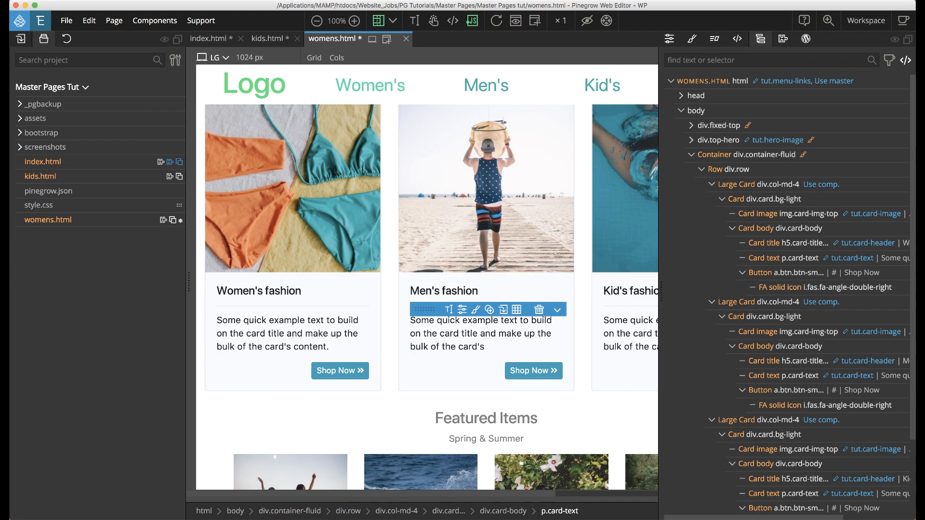
On index.html, define the large cards' container-fluid div as an editable area with field ID tut.large-card-section.
click(216, 39)
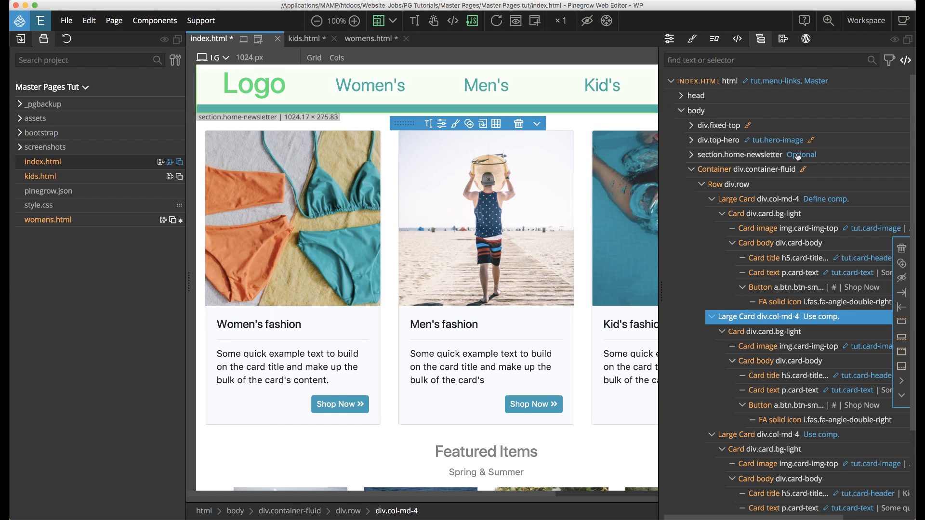
click(776, 170)
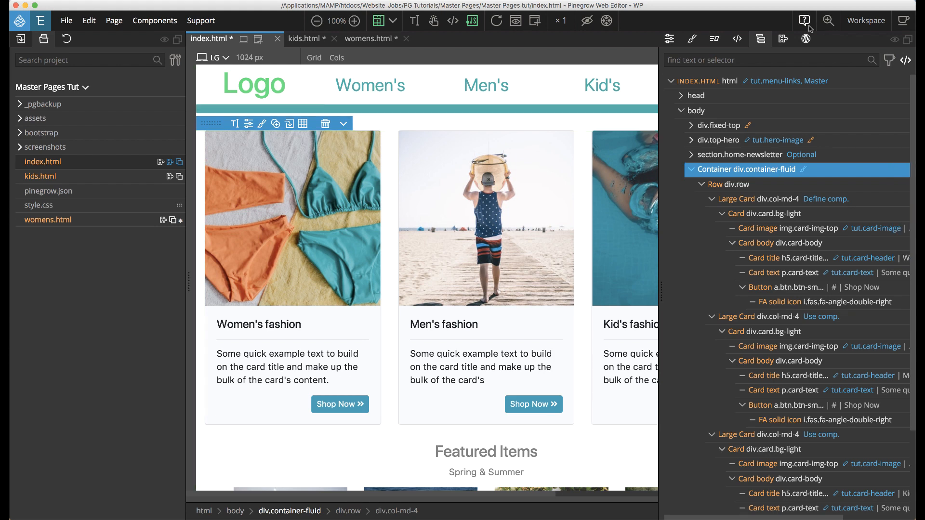
click(783, 39)
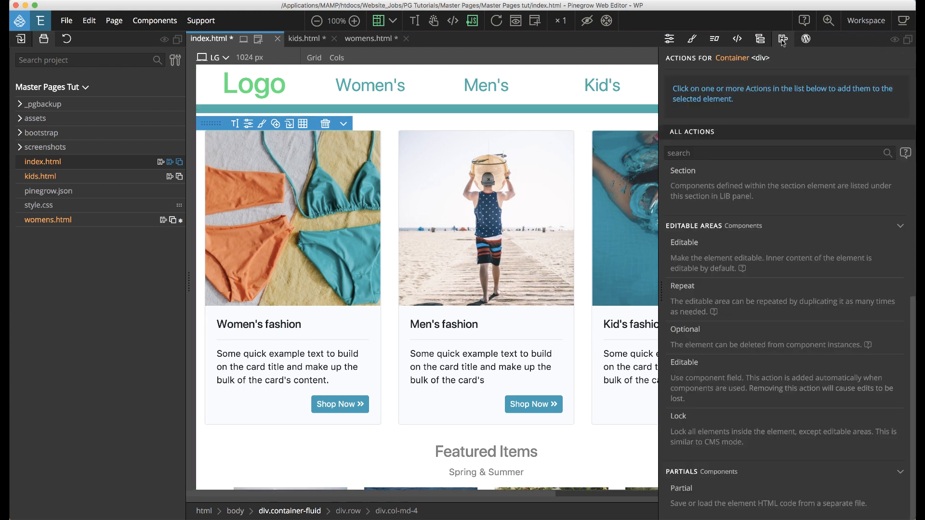
click(691, 246)
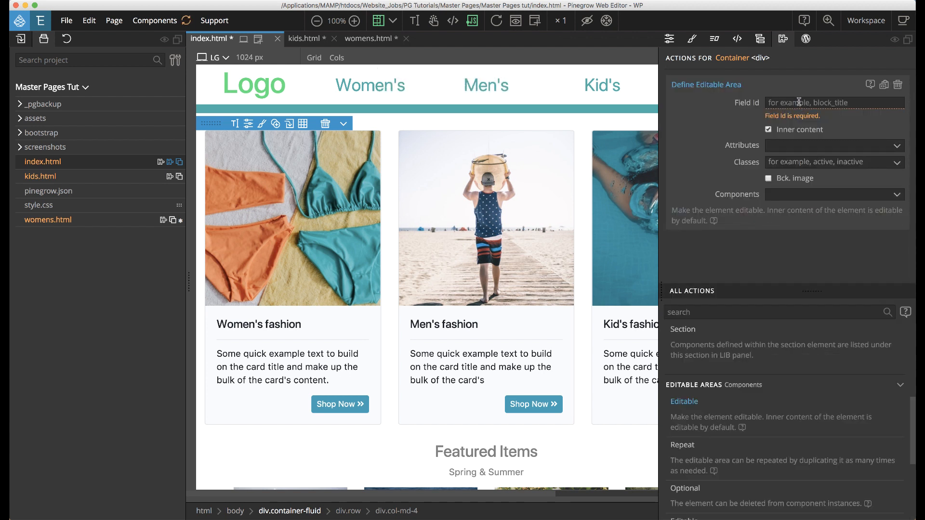
text(tut.large-card-section)
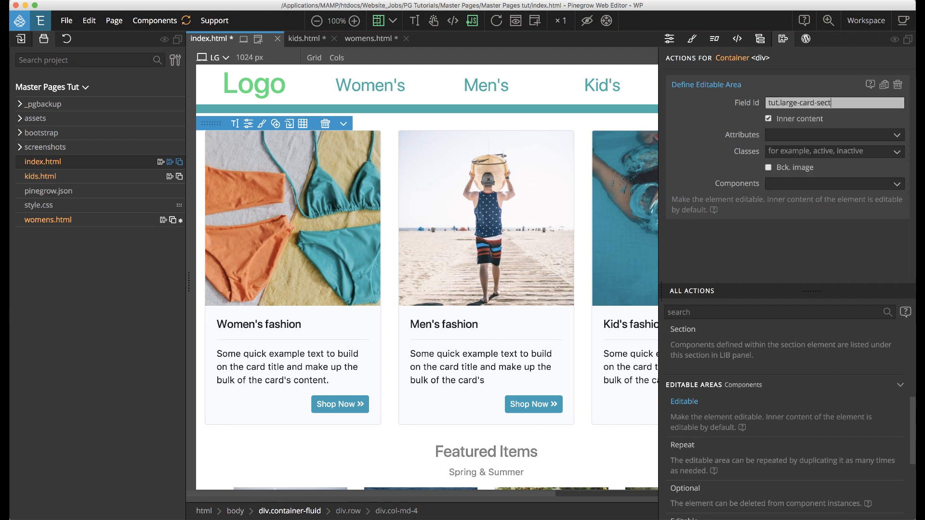
Exclude inner content from the large card section's editable area and allow the tut-card component in it.
click(769, 119)
click(898, 185)
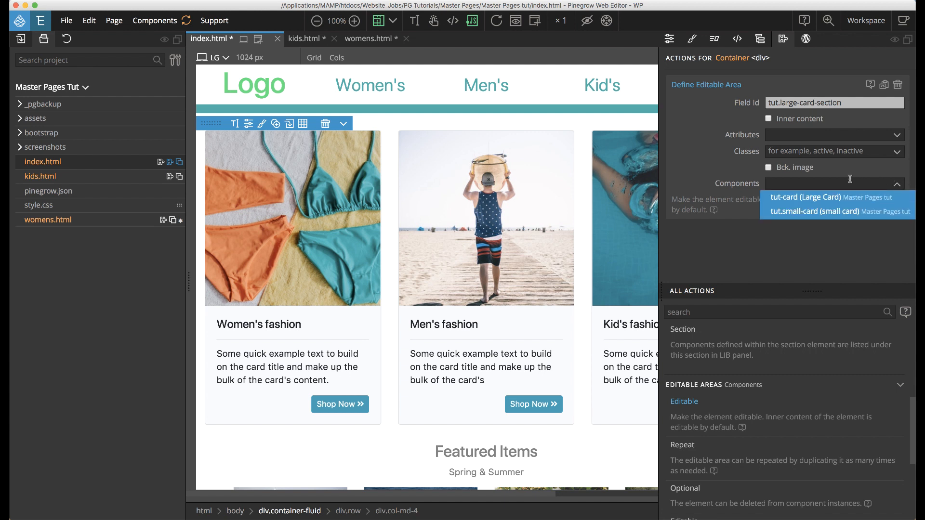
click(833, 199)
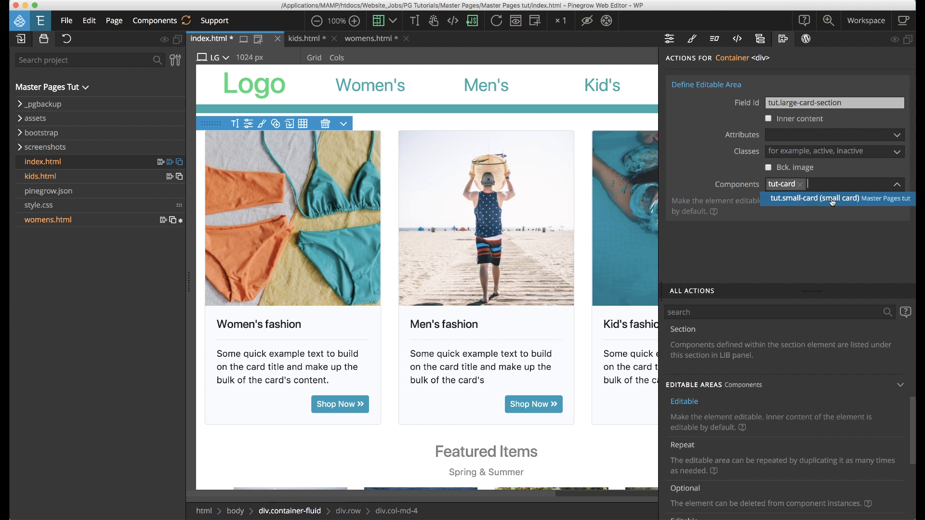
click(845, 242)
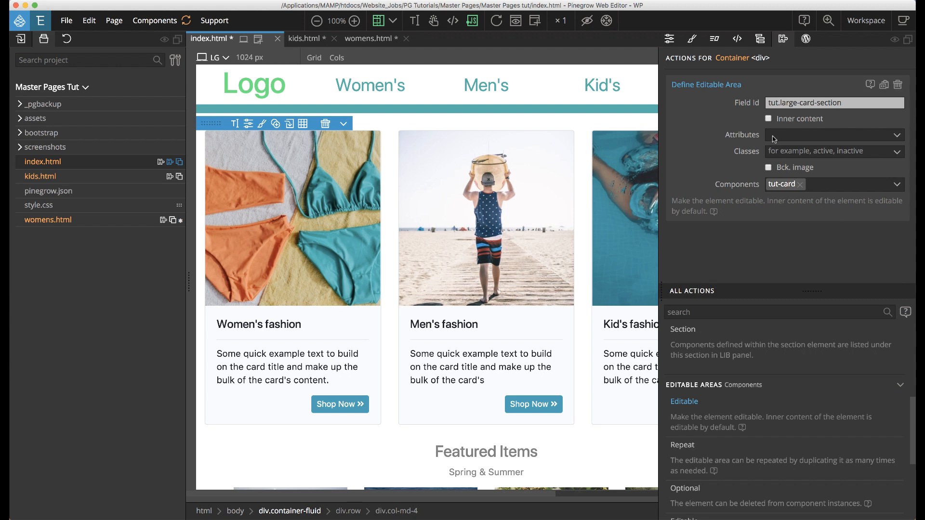
On womens.html, add "content." to the end of the Men's fashion card text and update the components on open pages.
click(366, 41)
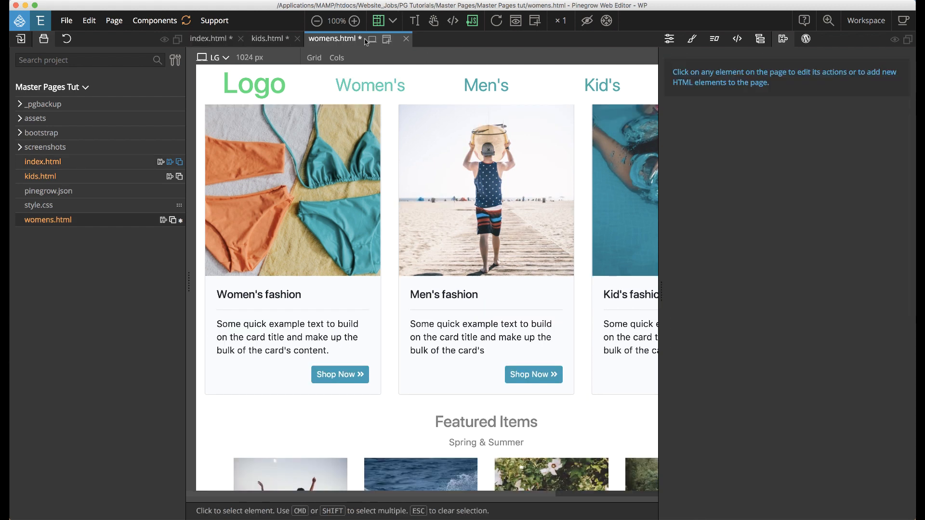
click(186, 21)
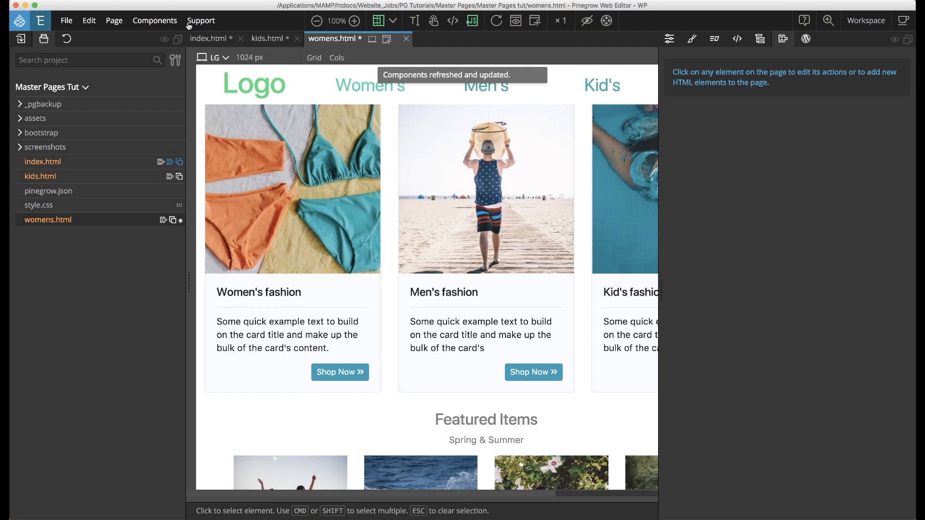
click(488, 349)
double_click(485, 349)
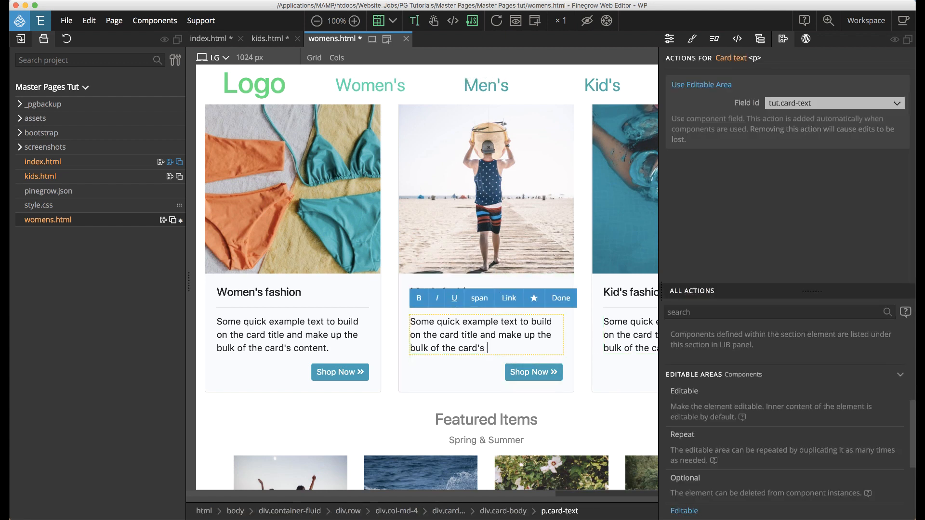
text(content.)
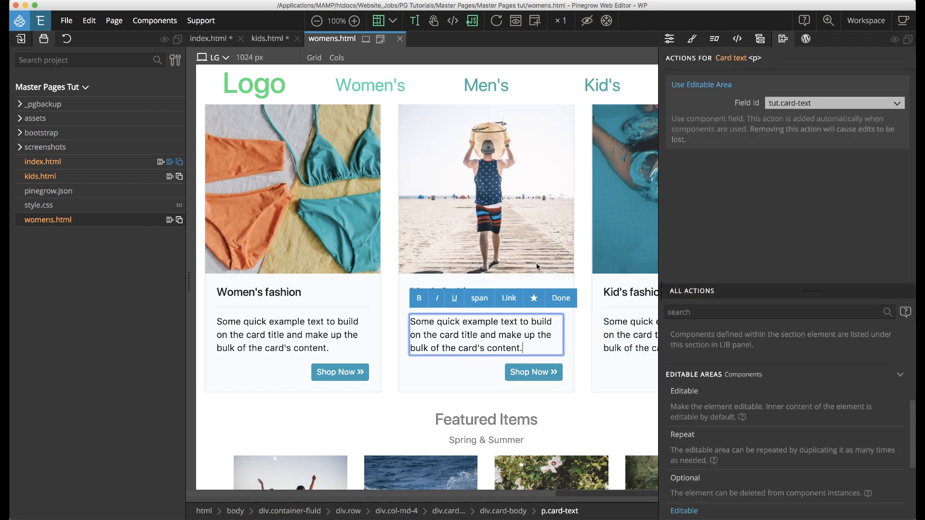
click(154, 20)
click(166, 42)
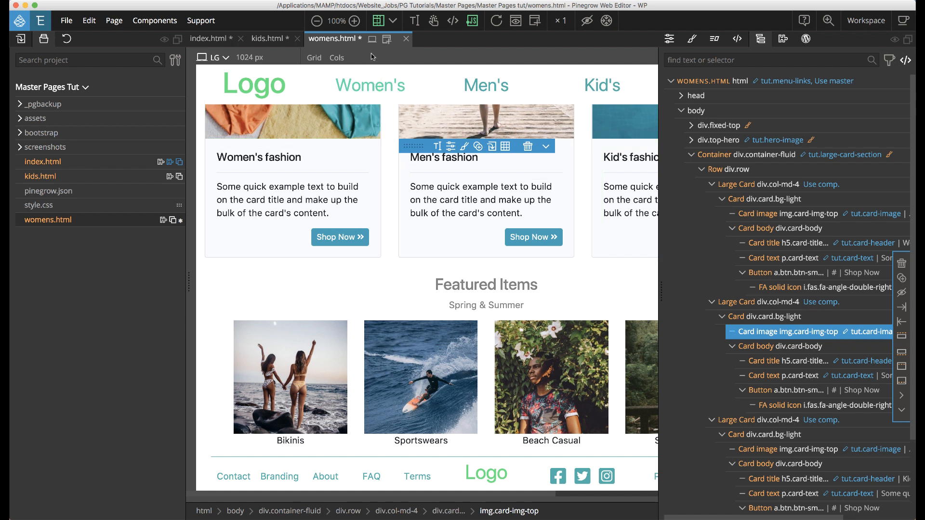
On index.html, define the Featured Items row of small cards as an editable area with field ID tut.small-cards.
click(222, 38)
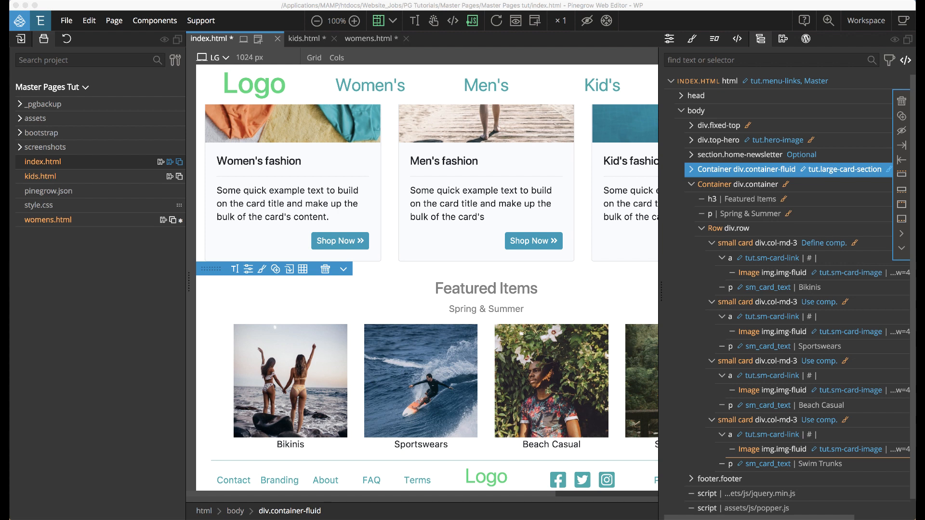
click(730, 230)
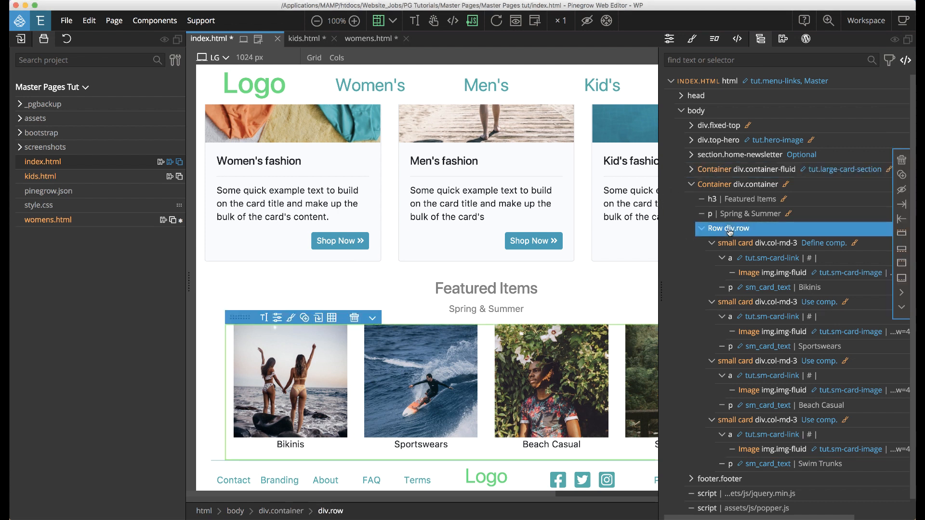
click(783, 39)
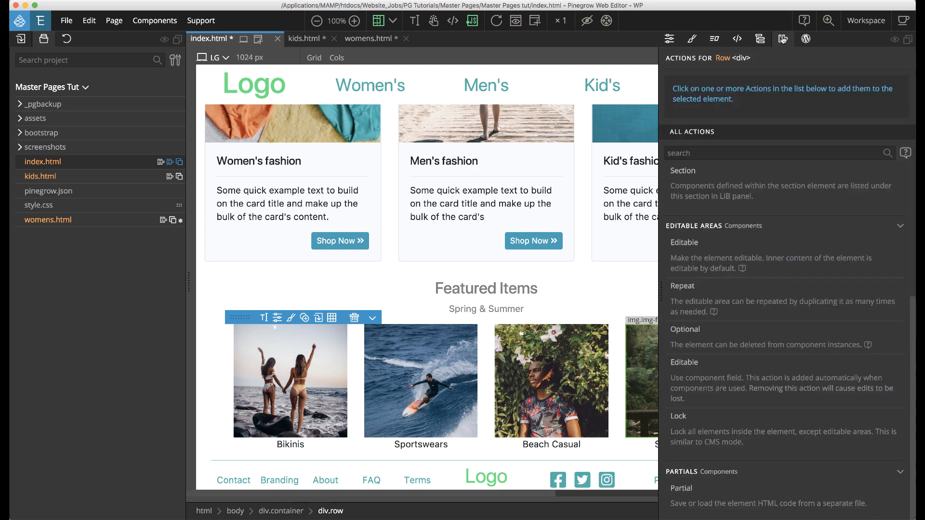
click(686, 244)
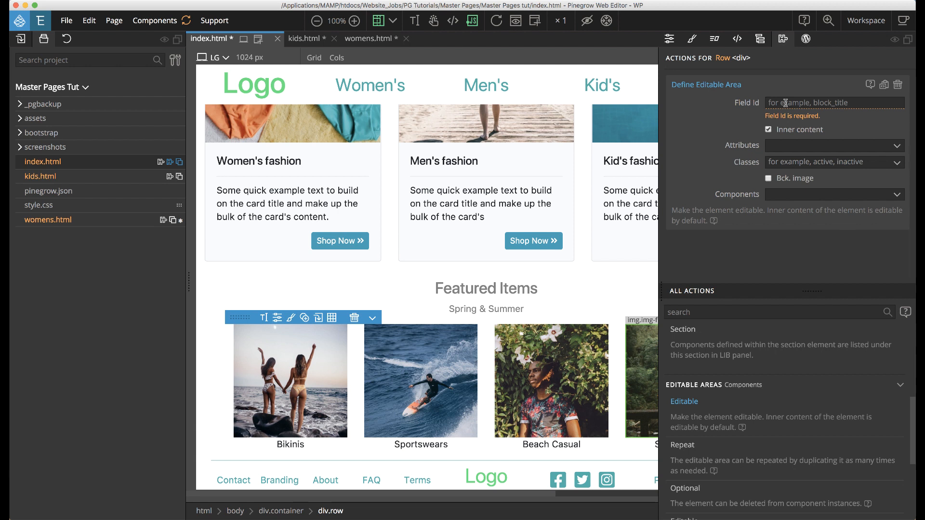
text(tut.small-cards)
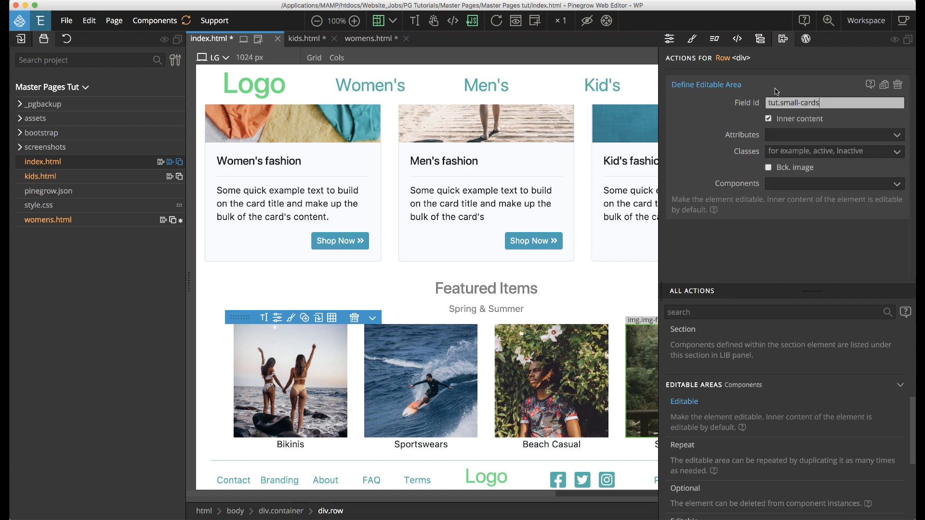
Exclude inner content from the small cards row's editable area and allow the tut.small-card component in it.
click(769, 119)
click(896, 186)
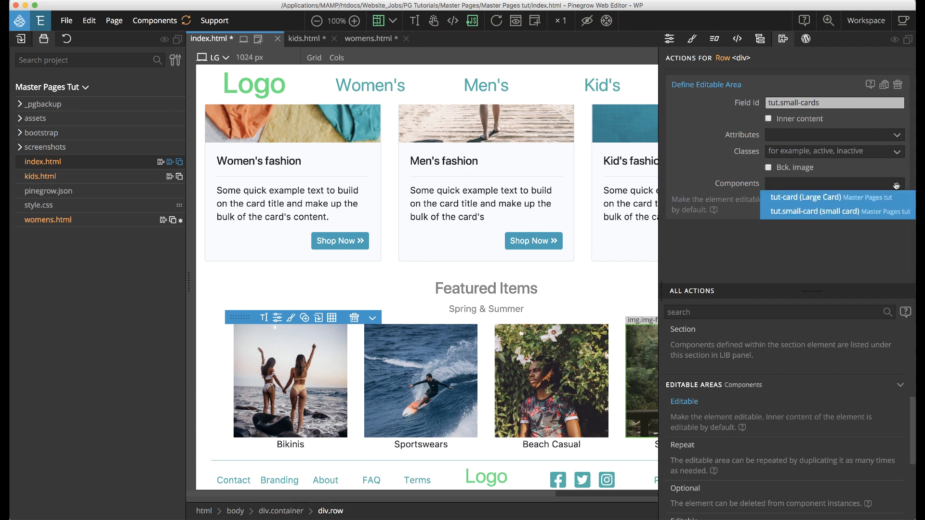
click(854, 212)
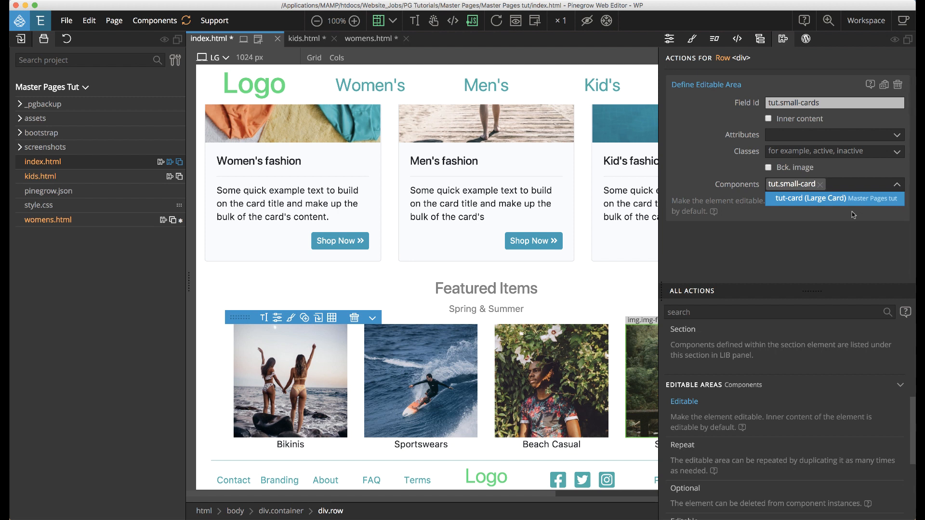
click(852, 214)
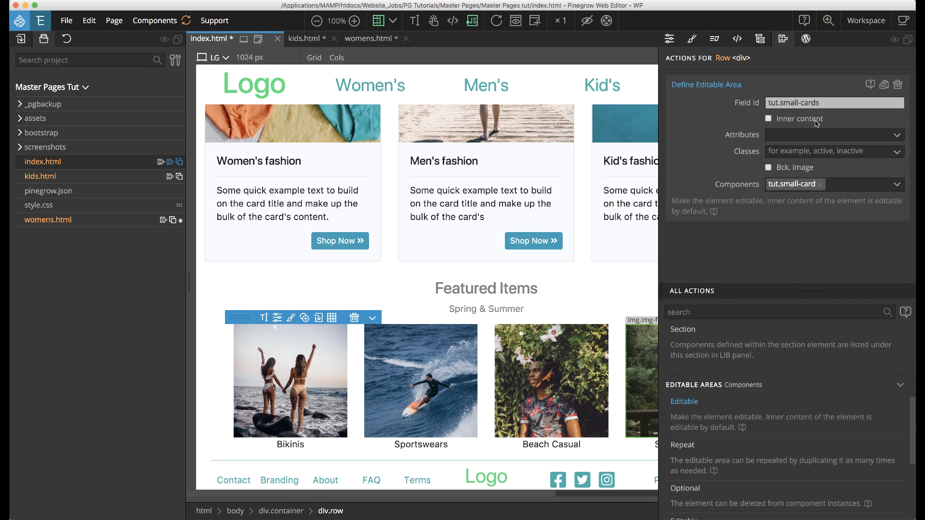
Make the small cards row a repeatable area with field ID tut.featured-items and update the components.
scroll(749, 353, down, 1)
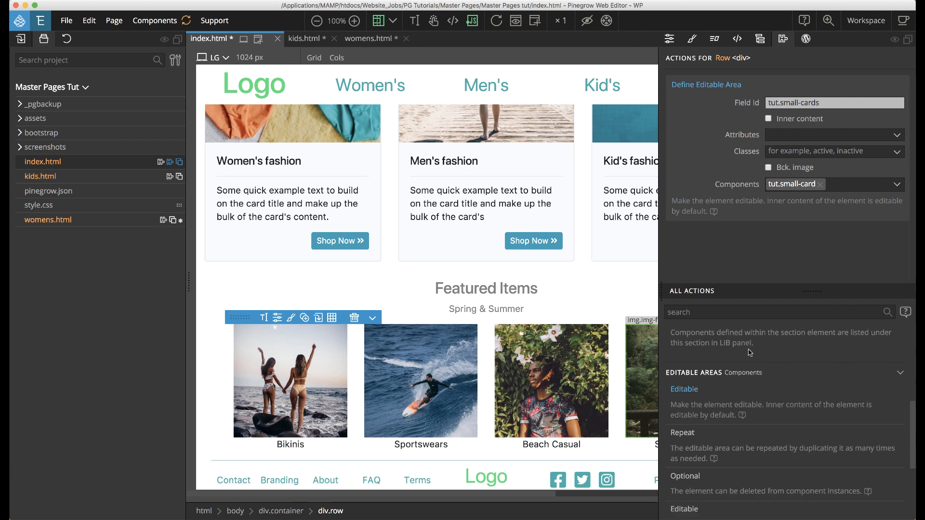
scroll(750, 353, down, 5)
scroll(750, 353, up, 3)
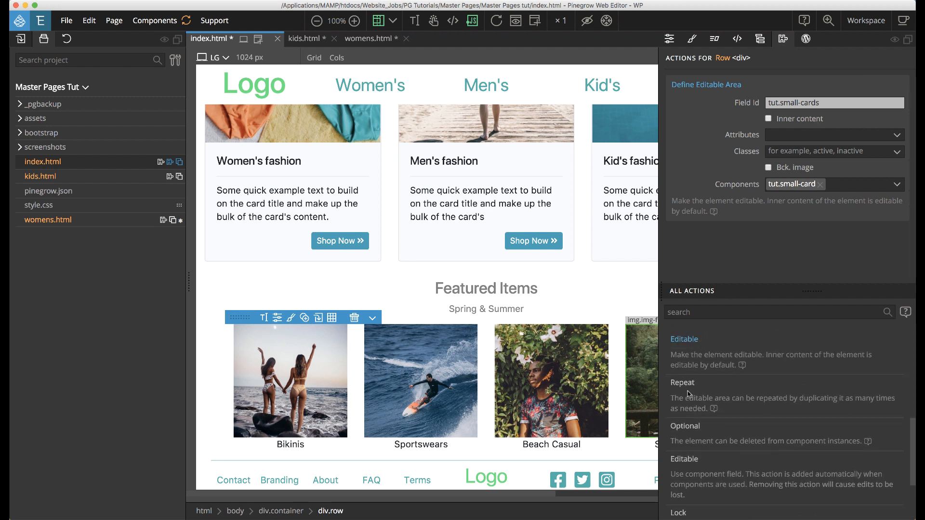
click(686, 384)
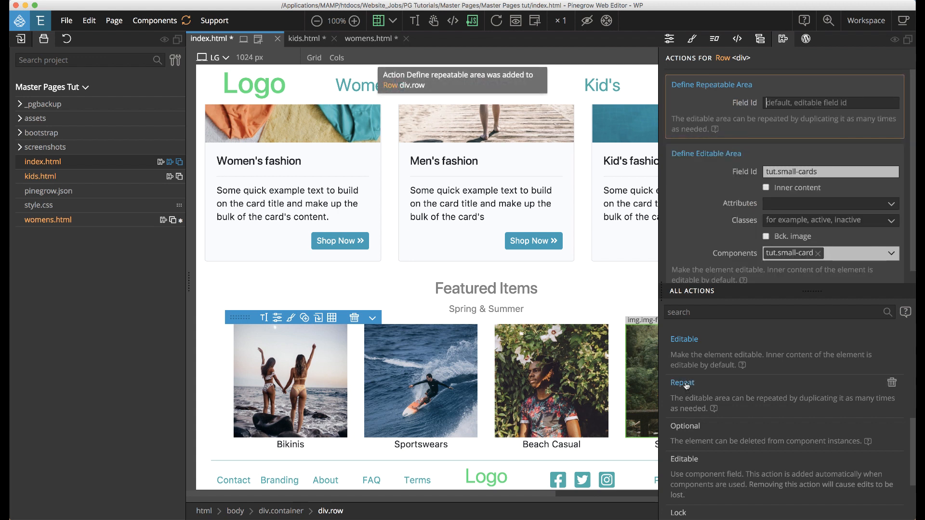
click(811, 101)
text(tut.featured-items)
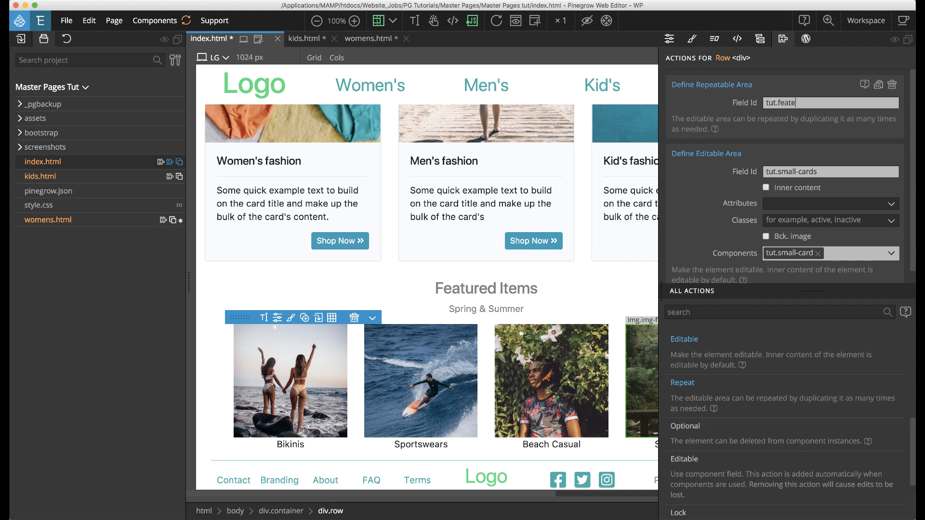
click(187, 20)
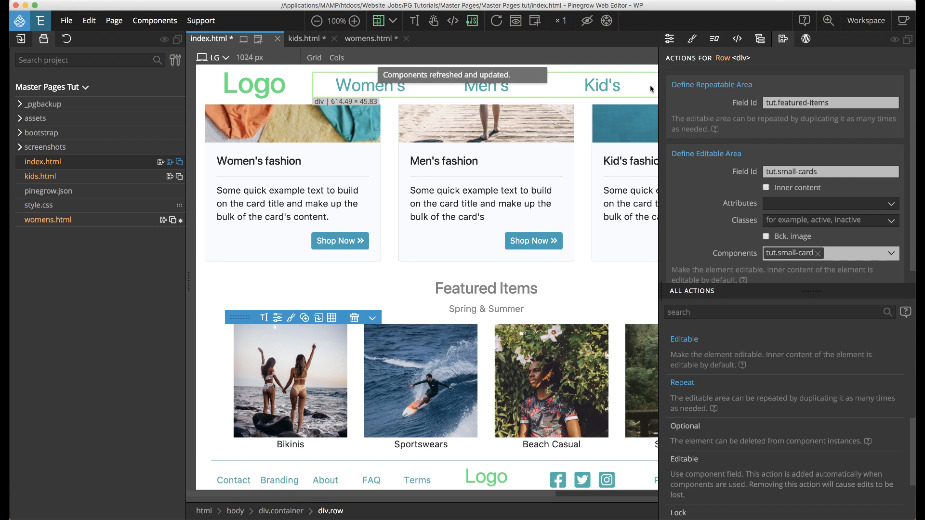
On womens.html, duplicate the Featured Items row of small cards.
click(372, 40)
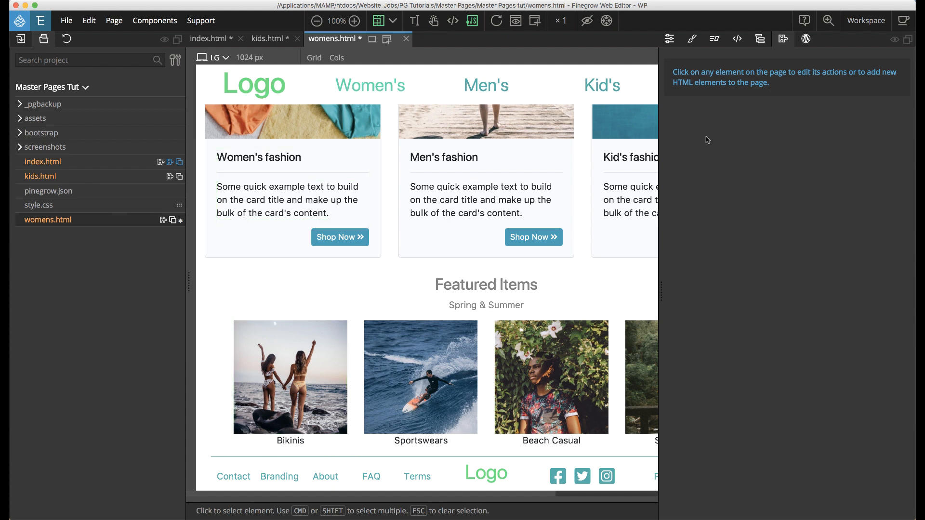
click(757, 39)
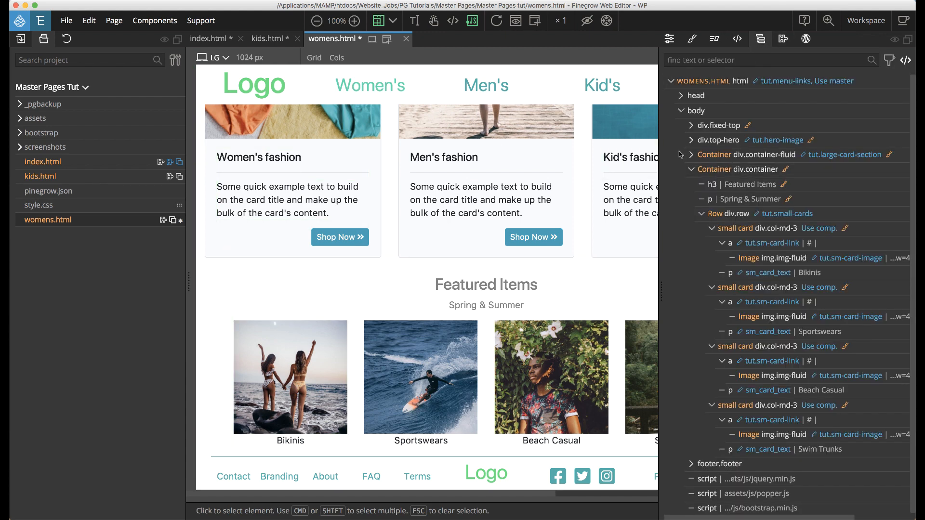
click(692, 169)
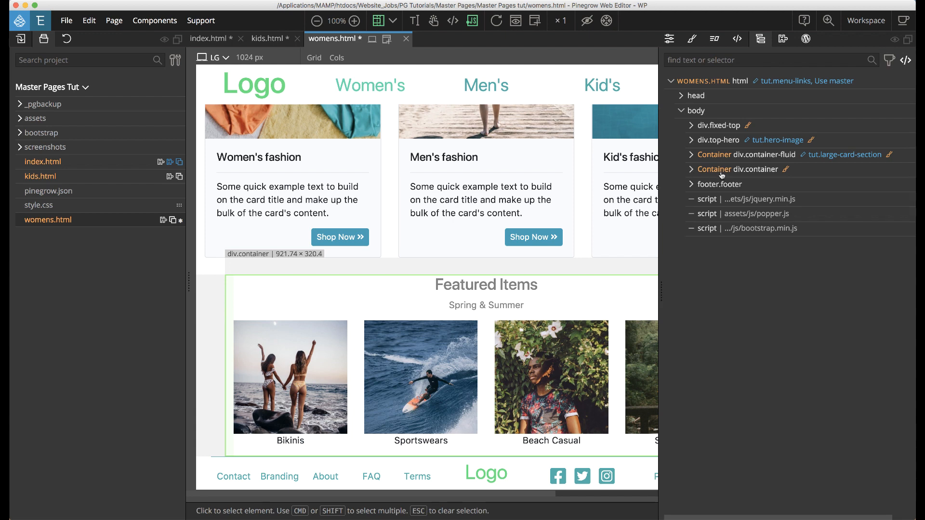
click(693, 170)
click(715, 214)
click(715, 215)
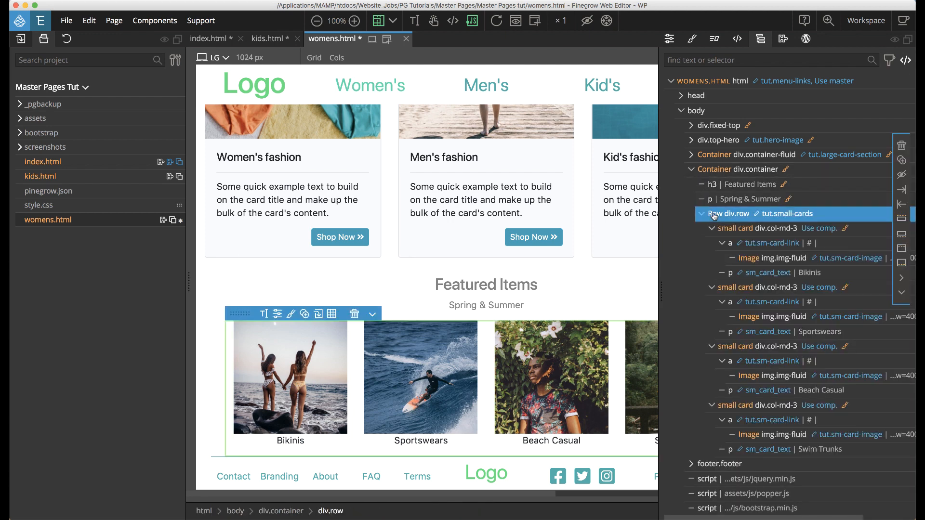
click(902, 161)
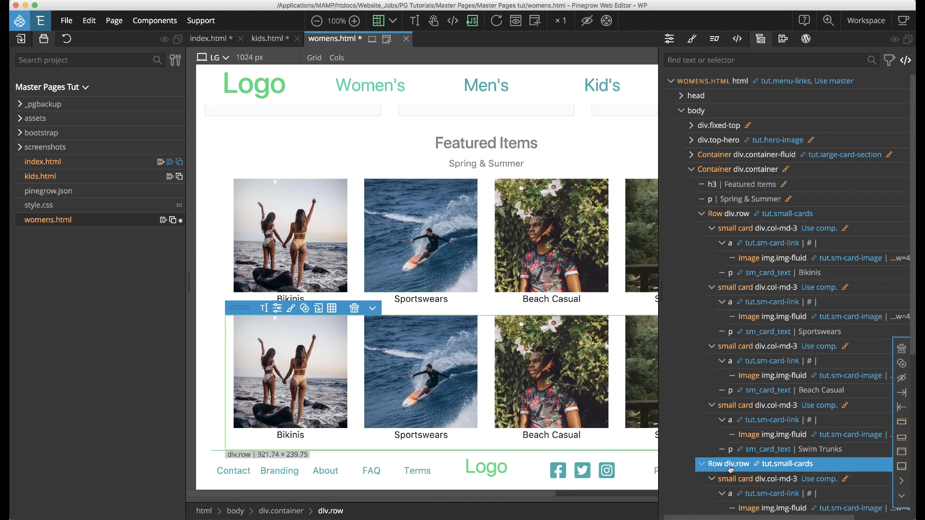
On womens.html, change the Beach Casual caption in the first row of small cards to Beach fashion.
click(547, 301)
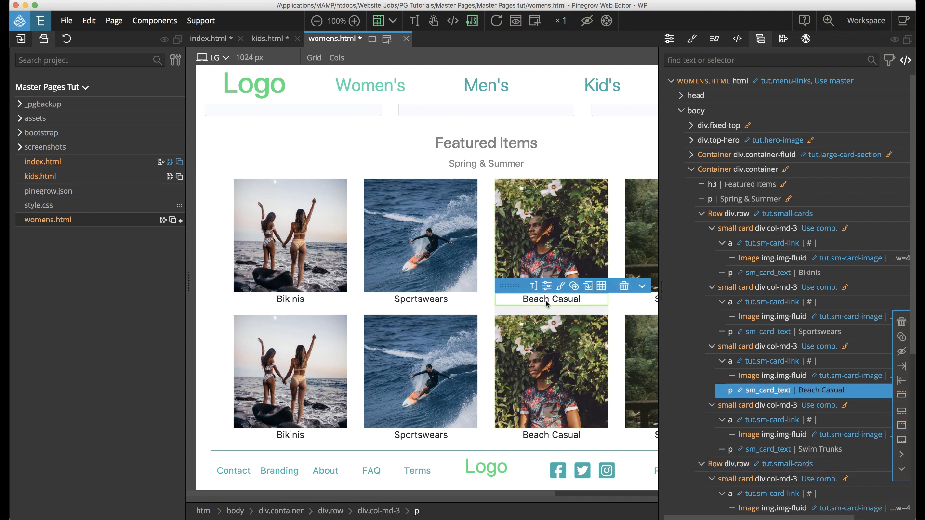
double_click(540, 298)
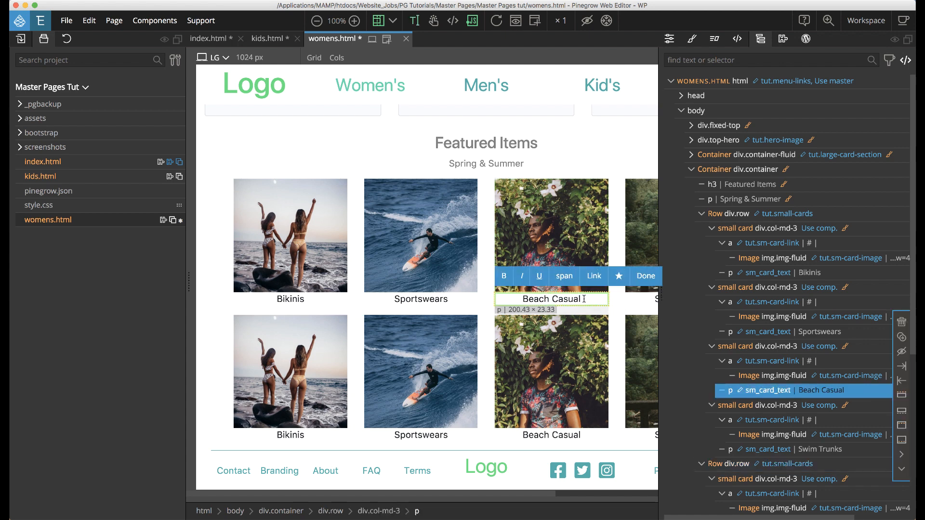
key(BackSpace)
key(BackSpace)
key(BackSpace)
key(BackSpace)
text(ashion)
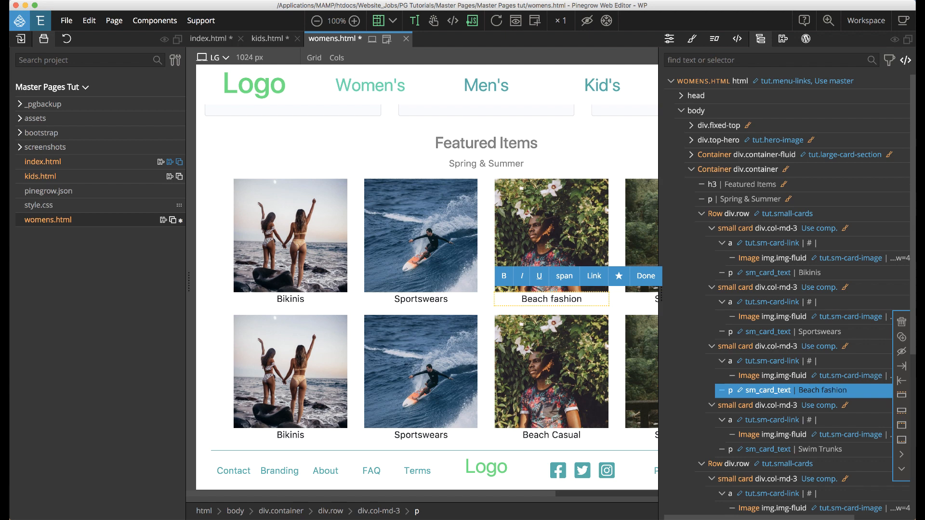
Save womens.html and update the components across the whole project.
key(super+s)
click(147, 21)
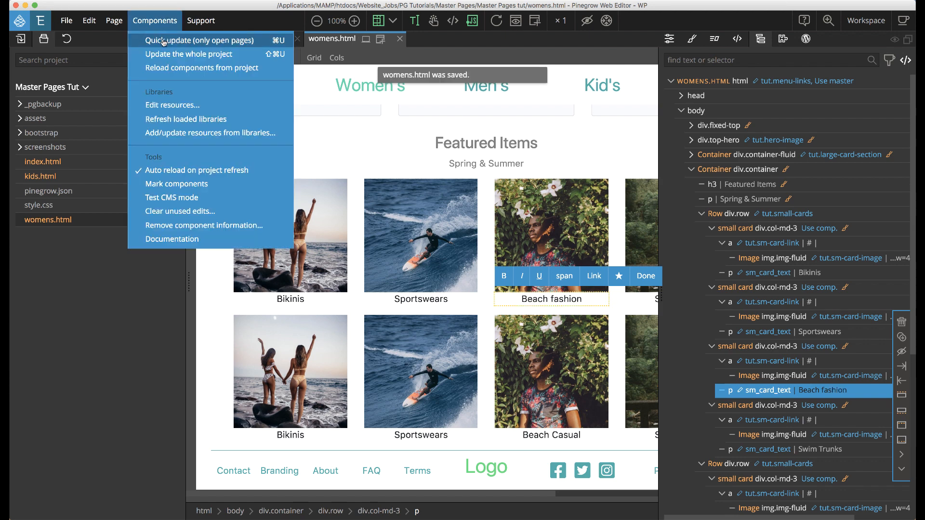
click(164, 54)
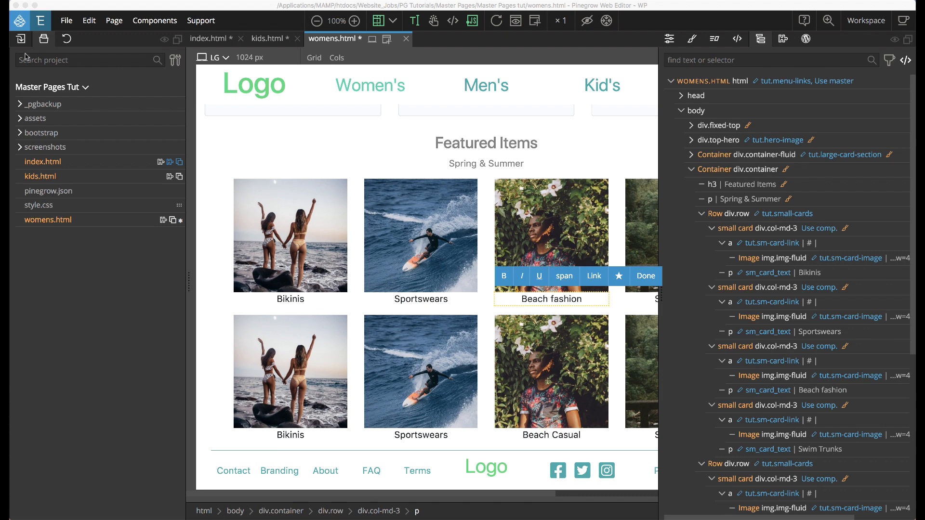
Try to insert the Product Left block into the second small cards row on womens.html.
click(25, 40)
click(24, 40)
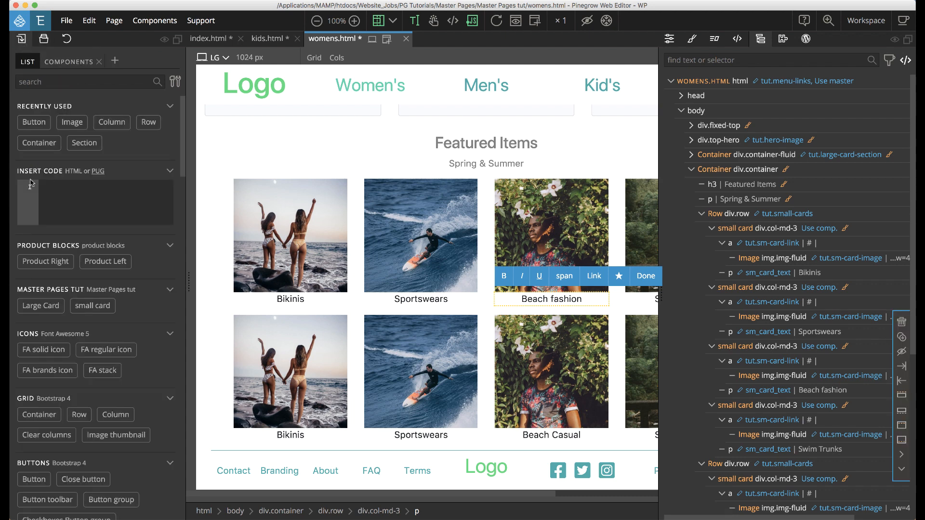
mouse_move(47, 262)
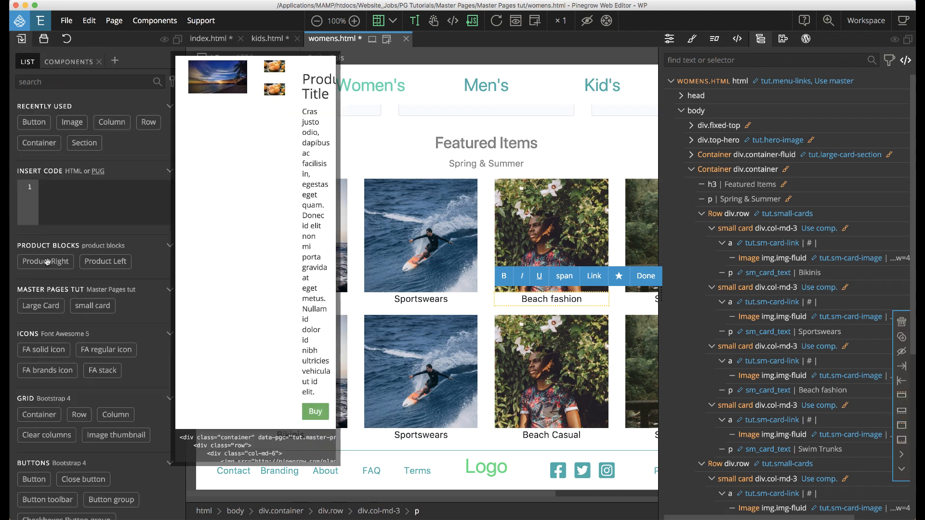
mouse_move(97, 265)
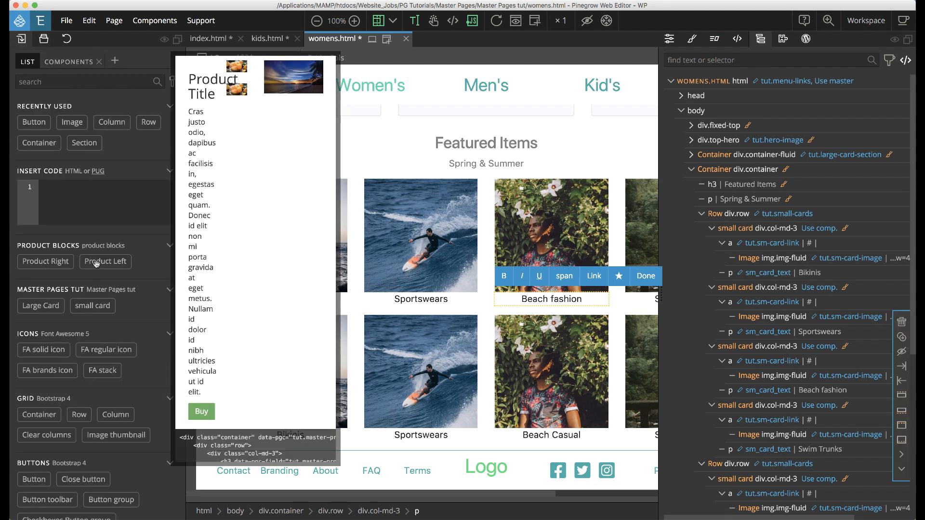
drag(97, 264, 238, 381)
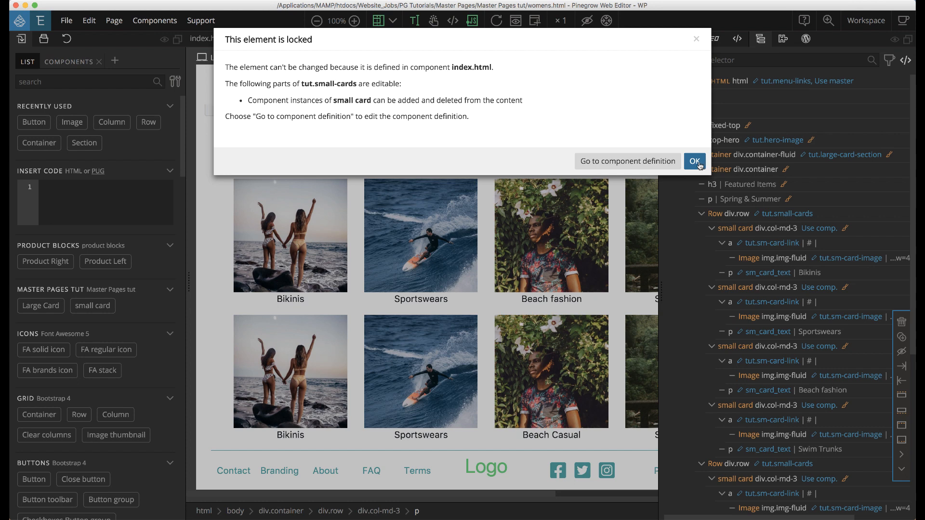
click(694, 161)
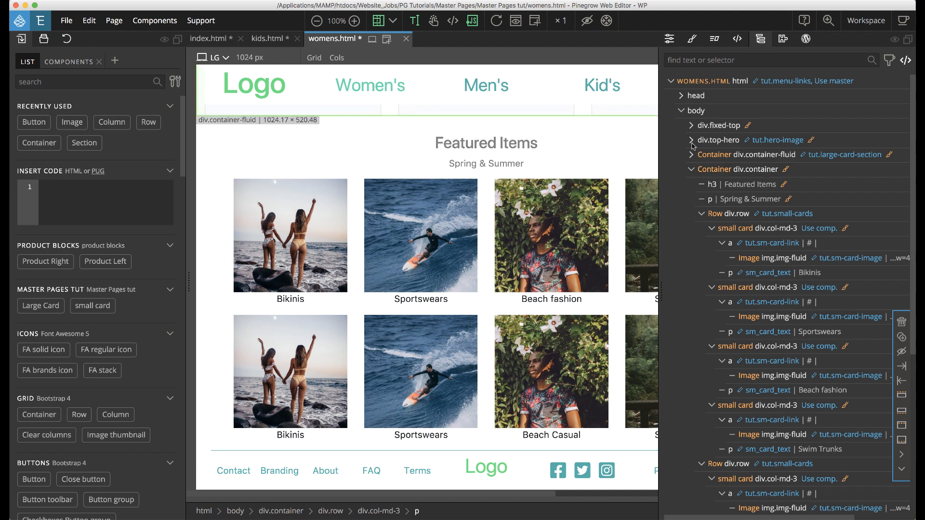
On index.html, insert a Section between the Featured Items container and the footer, and remove its pg-empty-placeholder class.
click(206, 38)
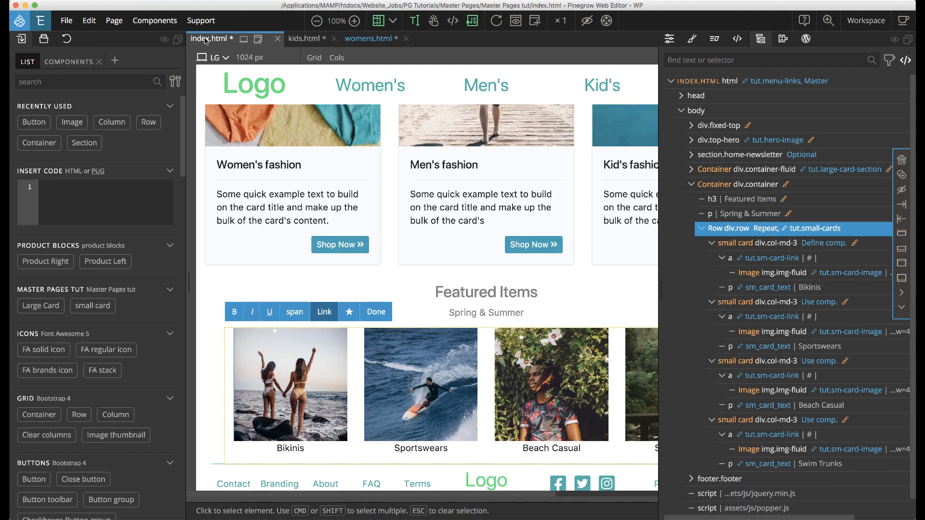
scroll(440, 261, down, 1)
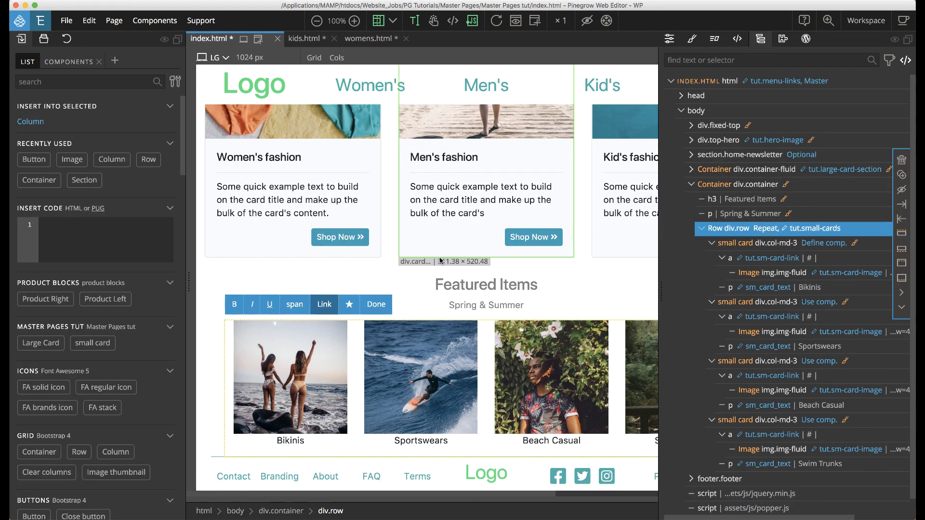
click(691, 186)
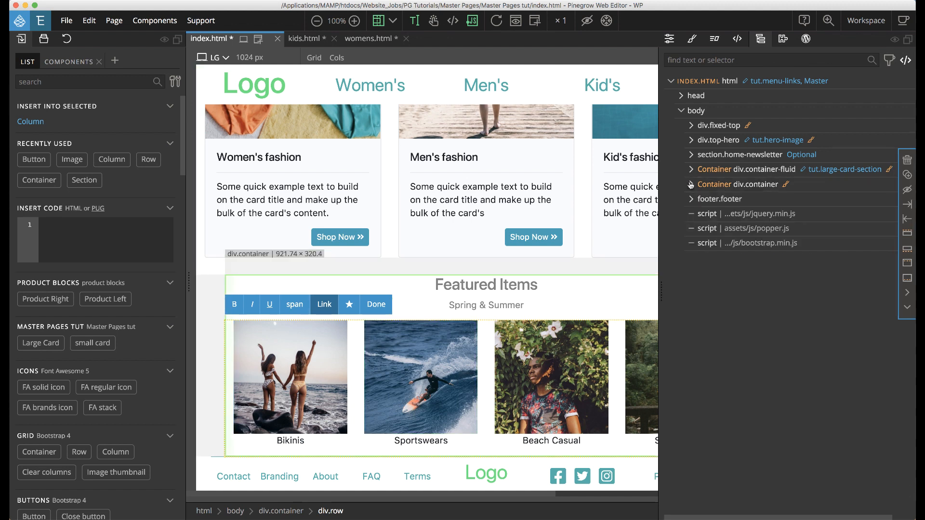
click(93, 80)
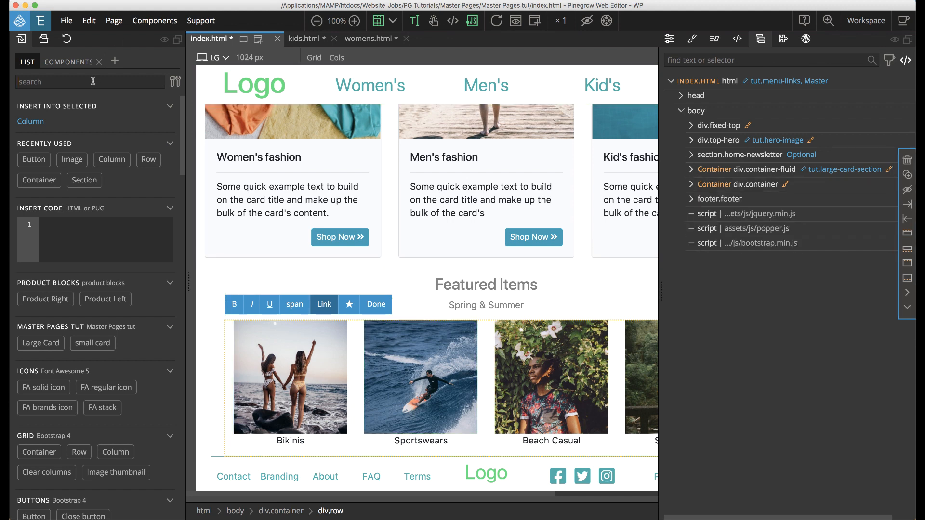
text(section)
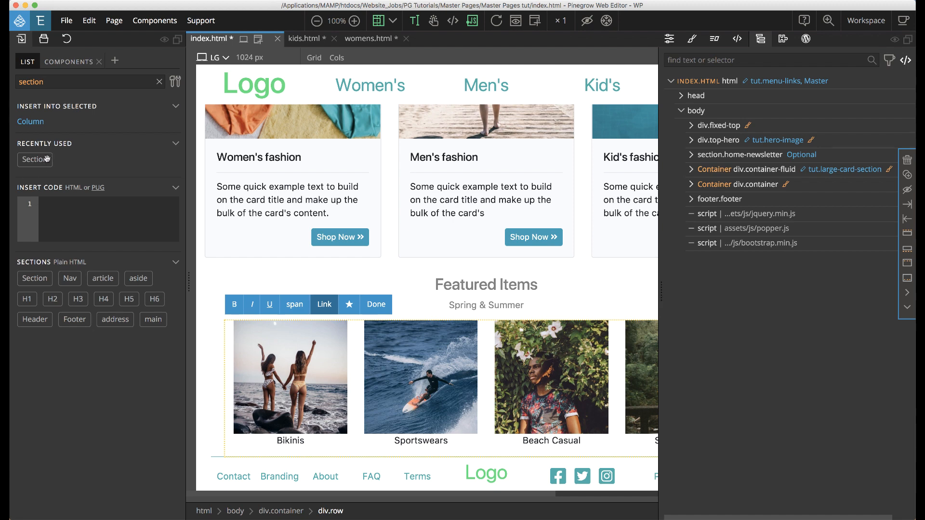
mouse_move(43, 159)
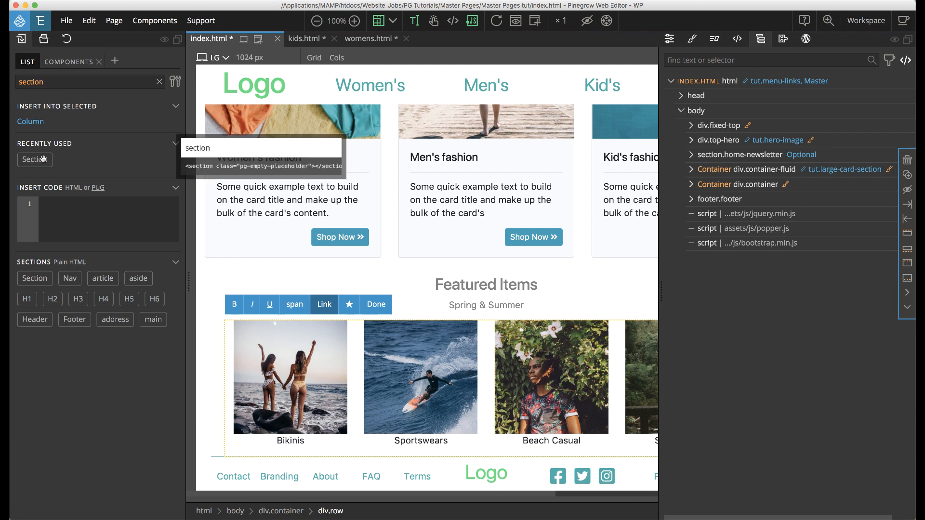
drag(43, 159, 727, 199)
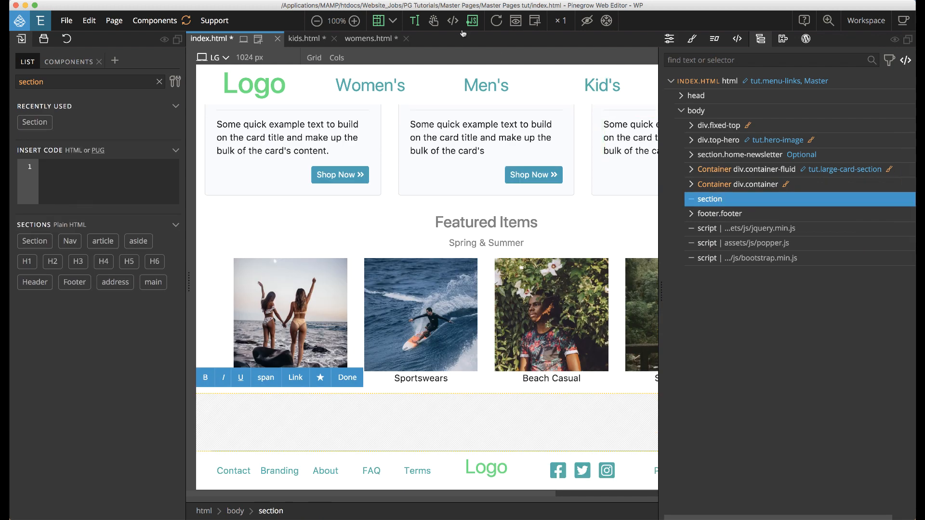
click(671, 40)
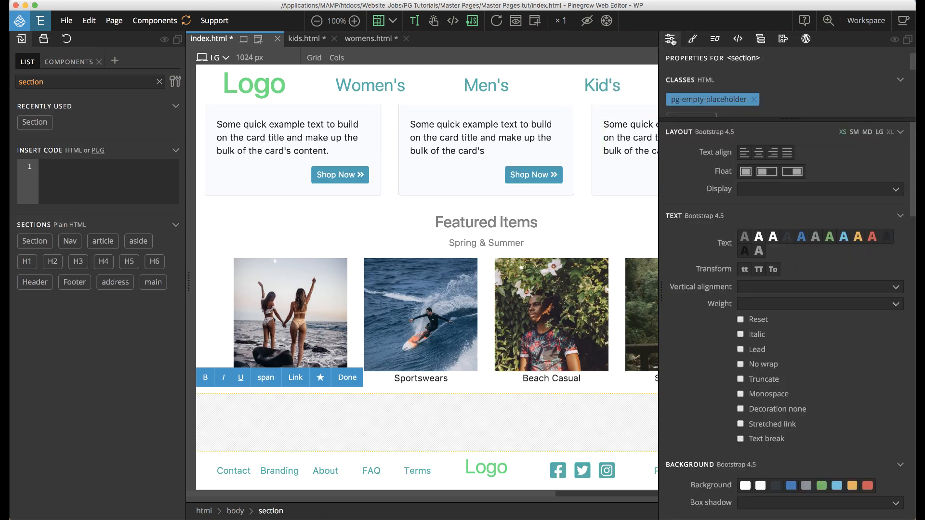
click(755, 99)
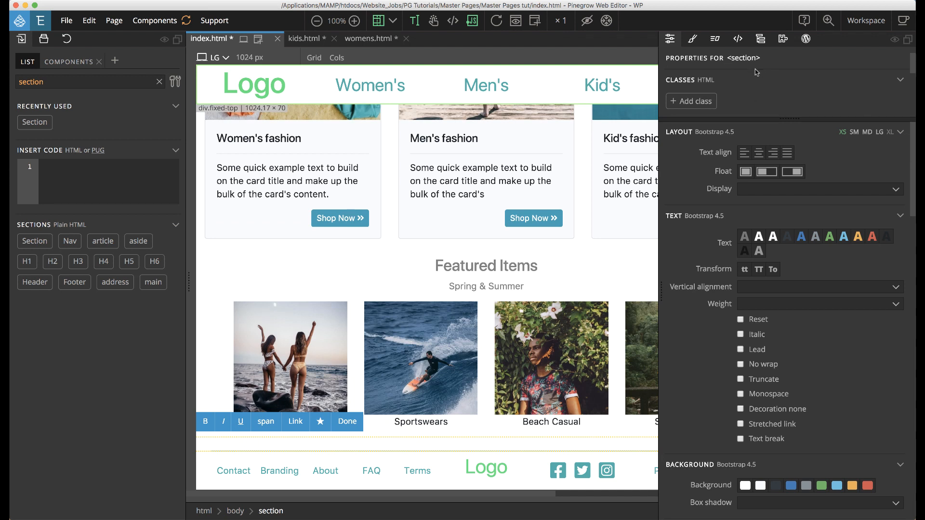
Define the new section as an editable area with field ID tut.extra-section and update the components.
click(783, 39)
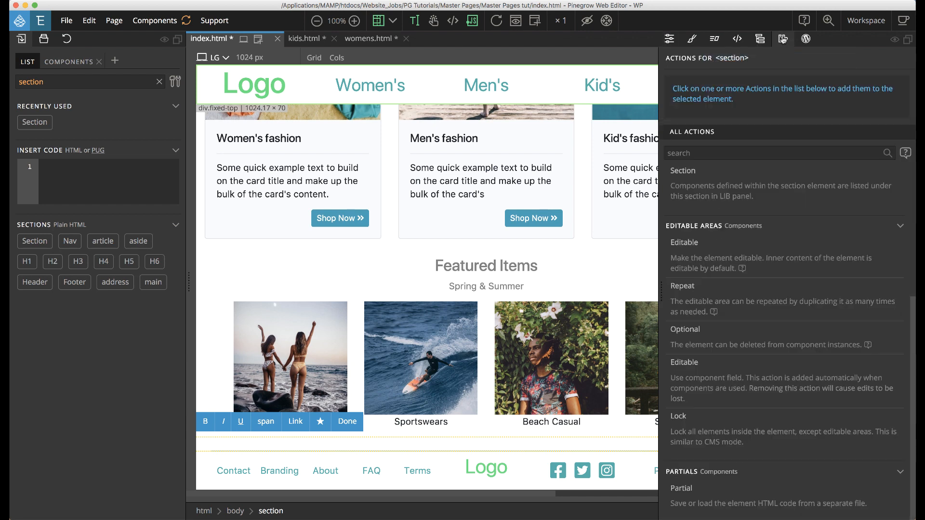
click(685, 243)
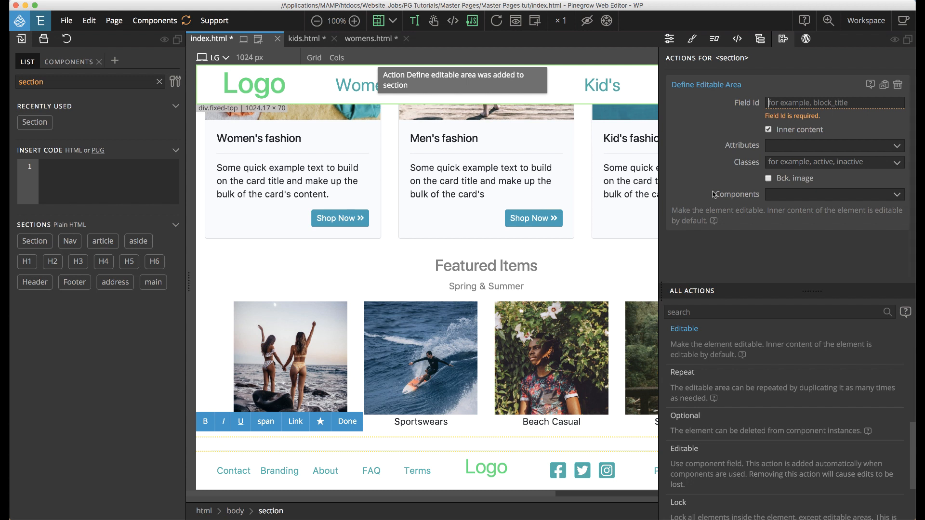
text(tut.extra-sec)
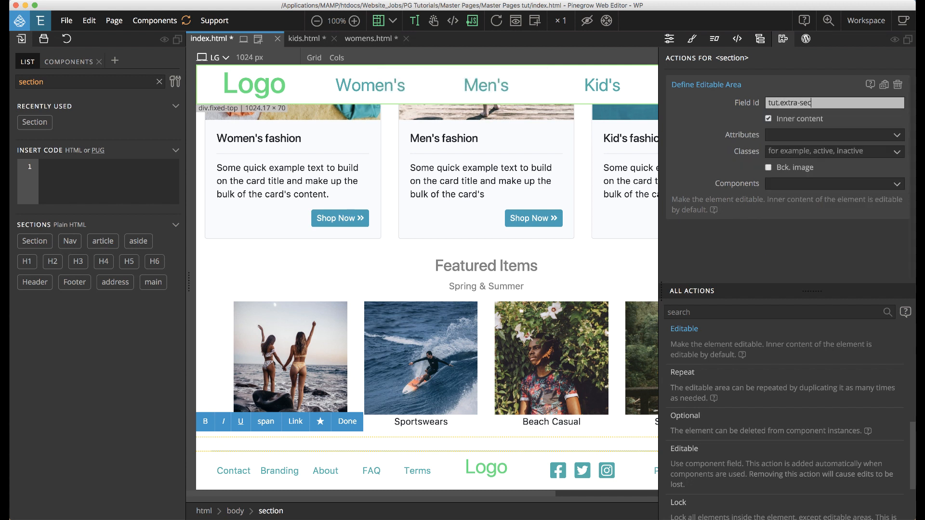
text(tion)
click(186, 21)
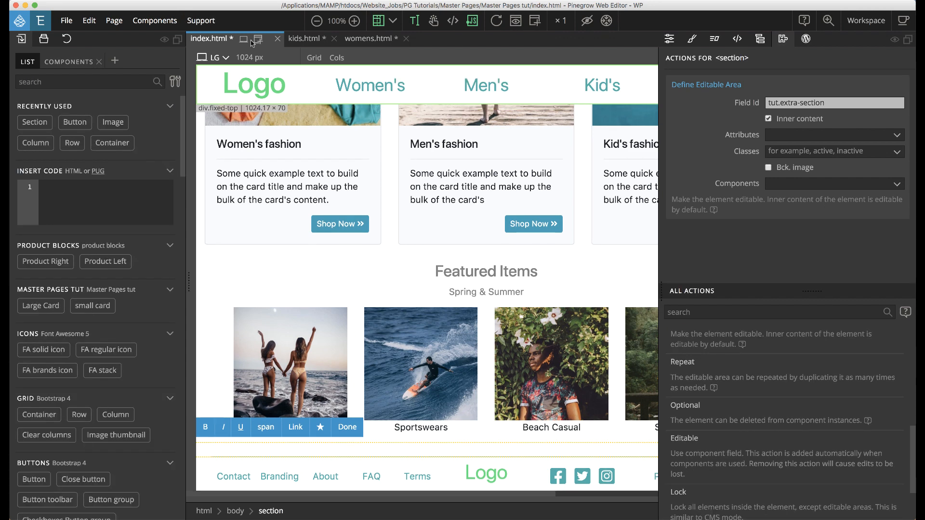
On womens.html, insert the Product Right block into the tut.extra-section section and the Product Left block below it.
click(370, 39)
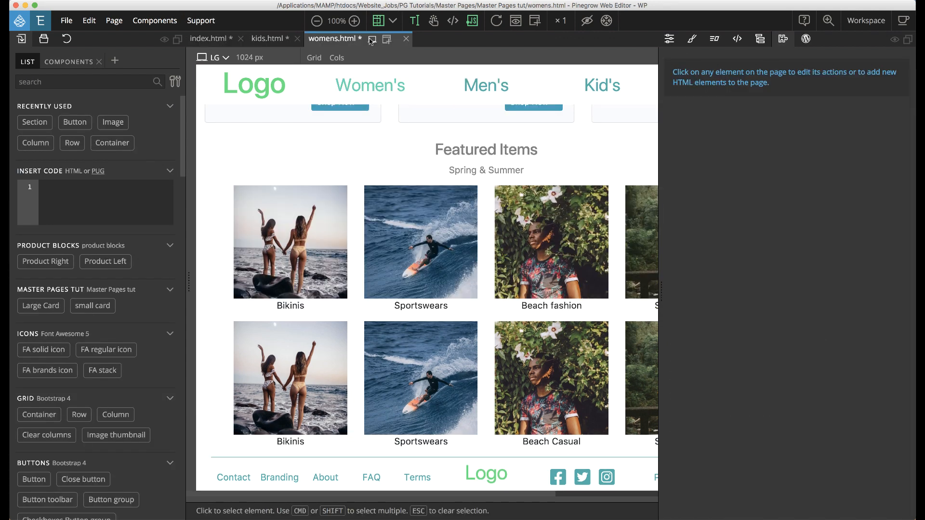
click(760, 39)
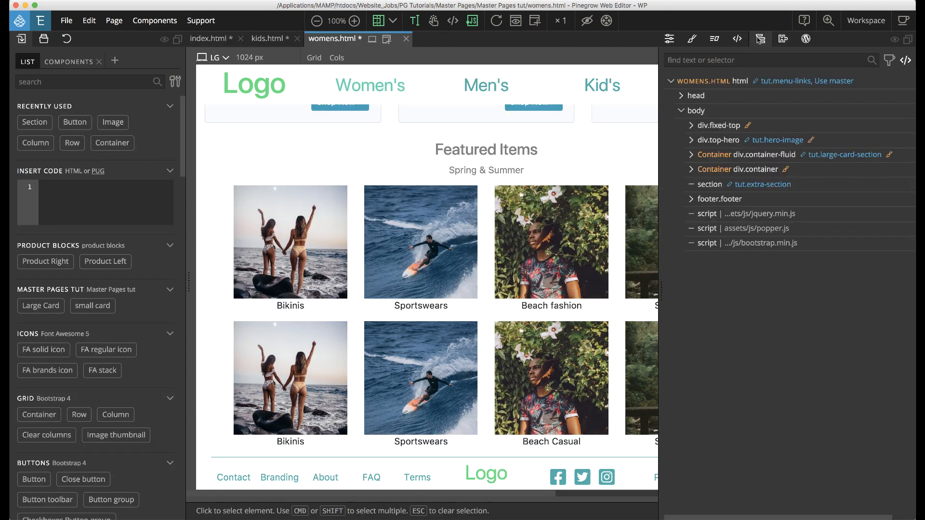
click(707, 186)
drag(45, 261, 746, 205)
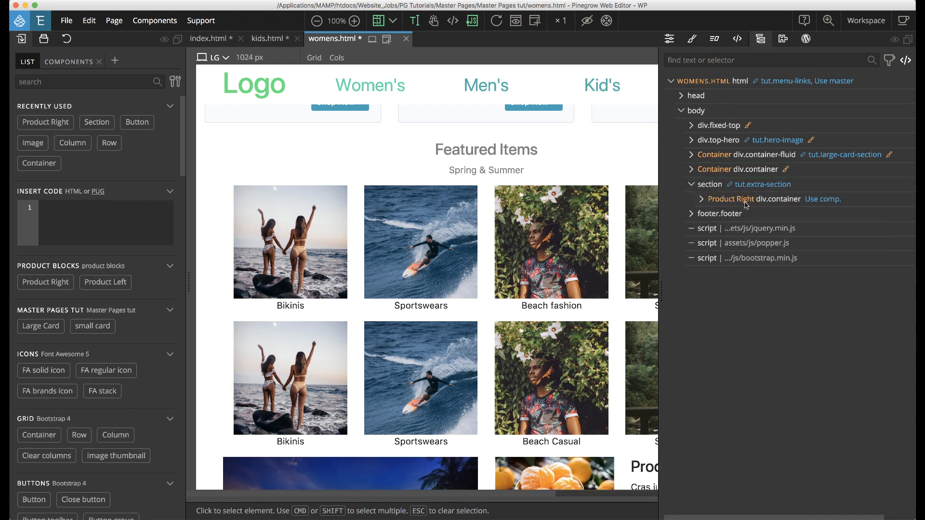
scroll(460, 255, down, 3)
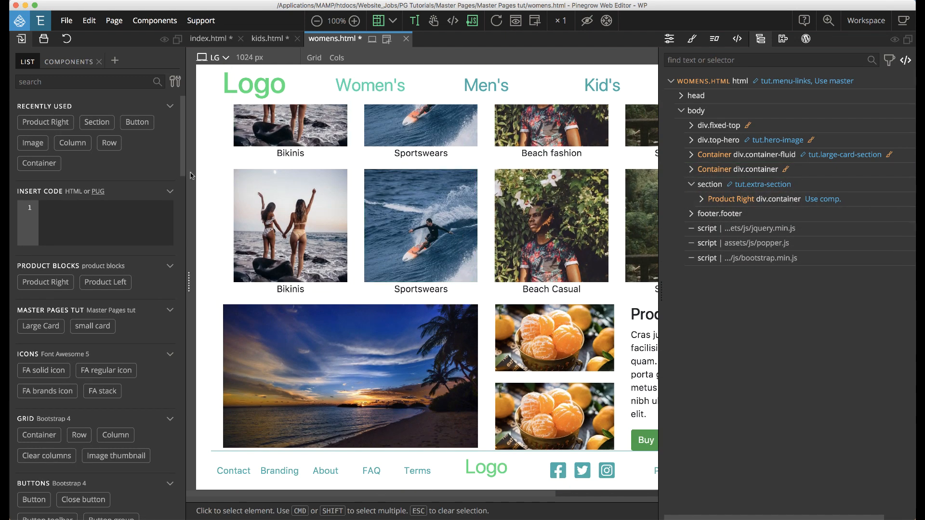
mouse_move(107, 283)
drag(107, 282, 669, 215)
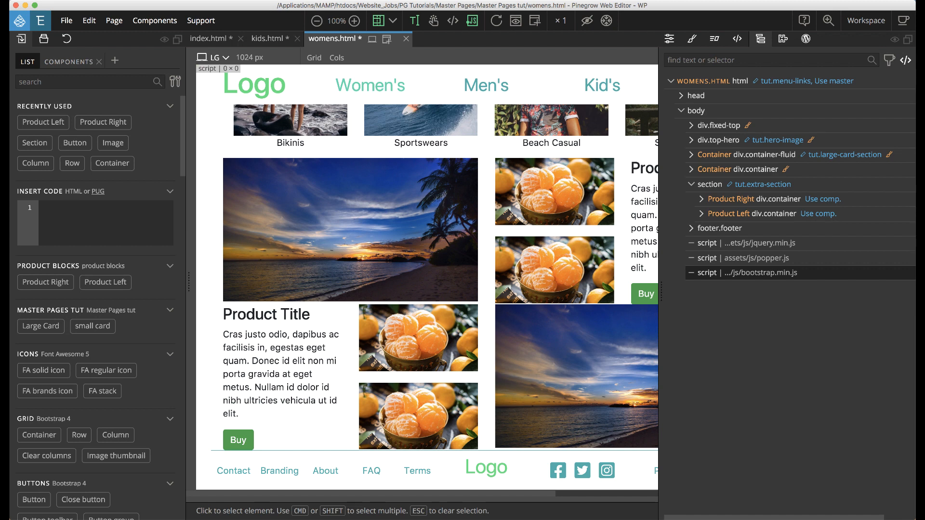
Reload the project's components and add a page named mens.html based on the Master Pages tut index.html template.
click(154, 21)
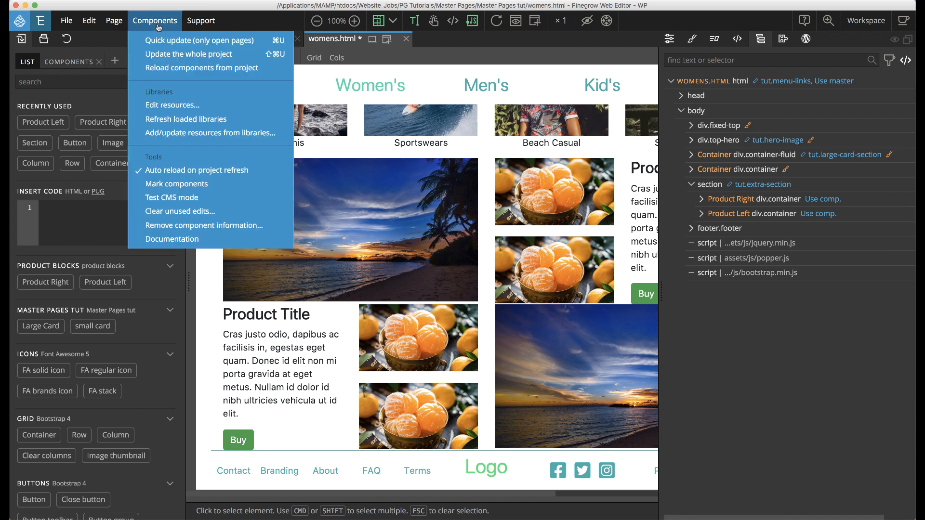
click(168, 68)
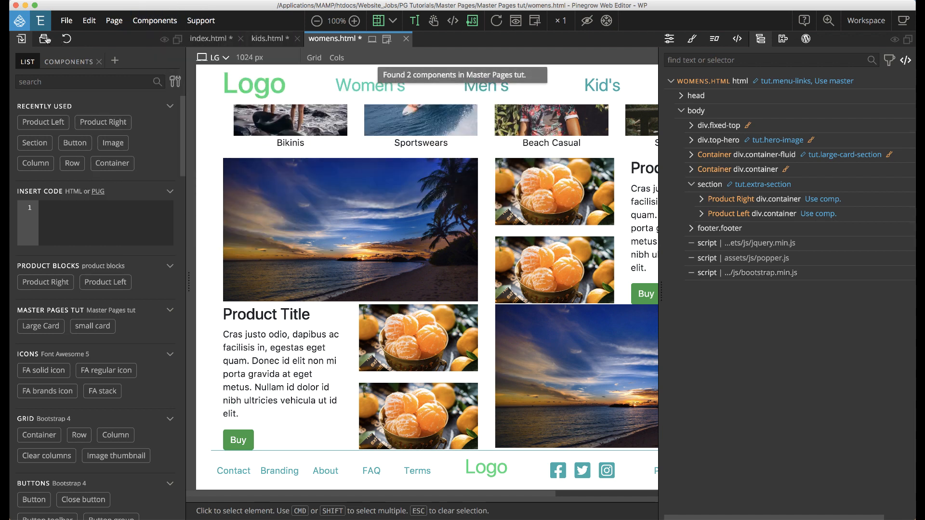
click(44, 38)
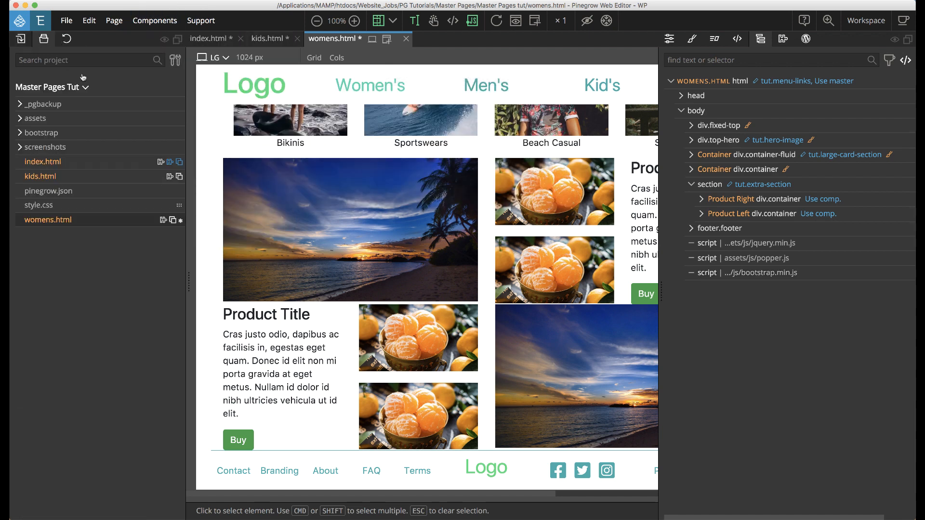
click(85, 89)
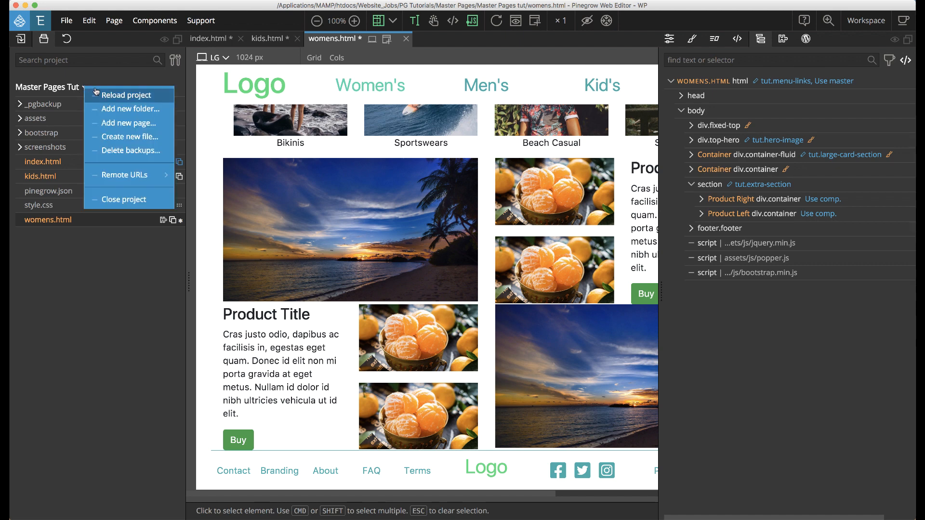
click(125, 125)
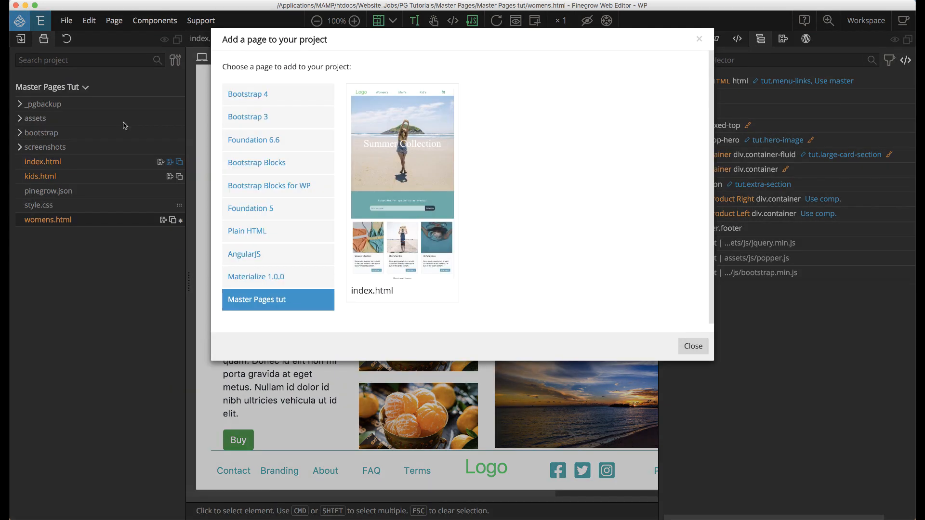
click(436, 166)
text(mens.html)
key(Return)
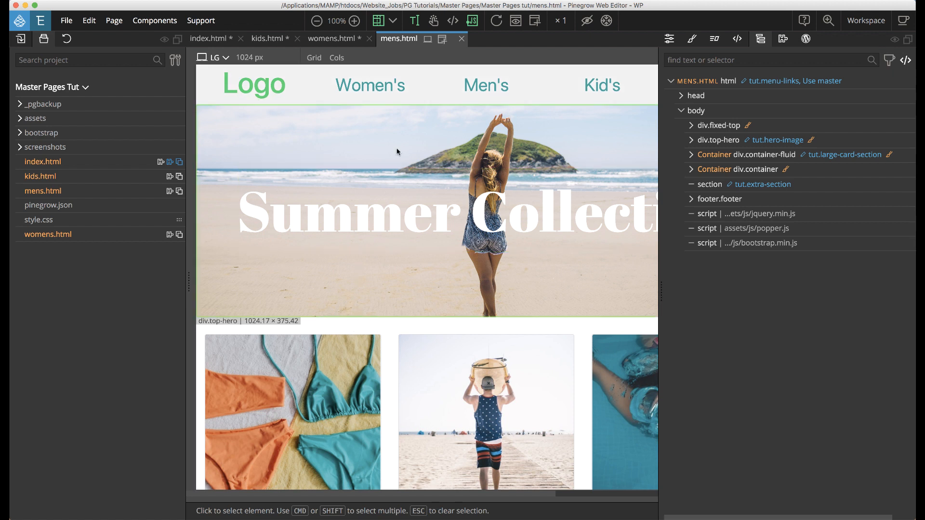
On mens.html, set the tut.menu-links class of the Men's menu link to active.
double_click(486, 87)
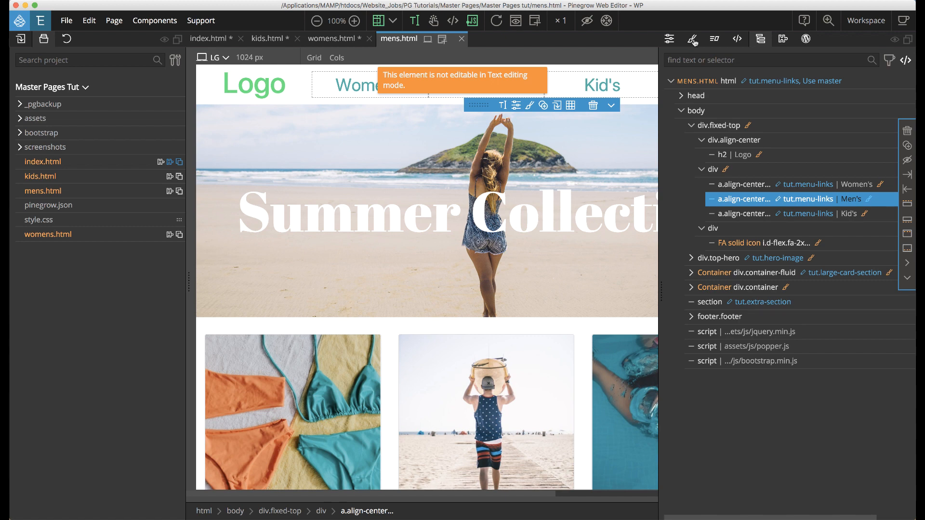
click(693, 40)
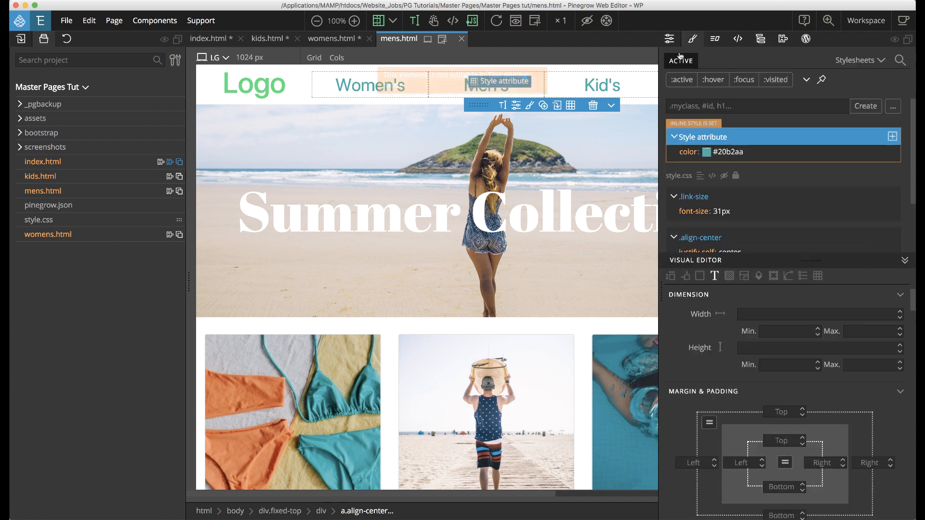
click(668, 42)
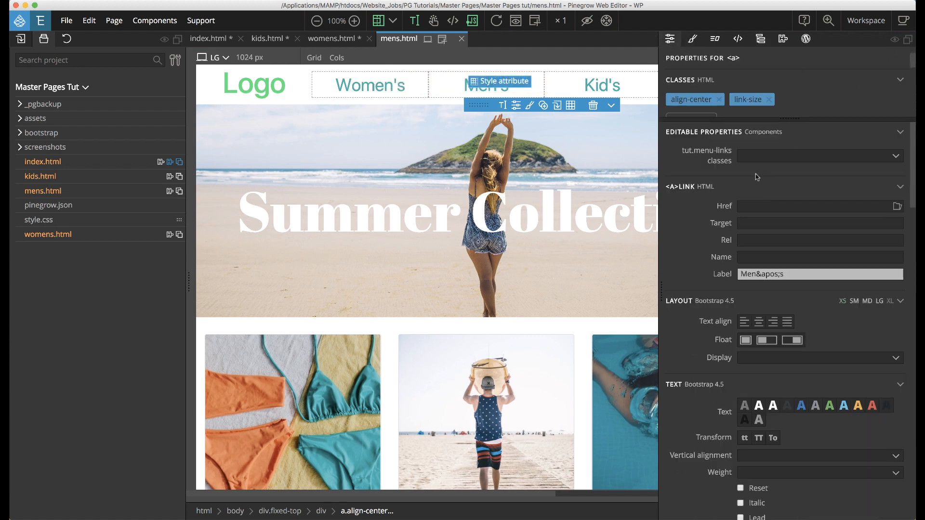
click(864, 155)
click(822, 183)
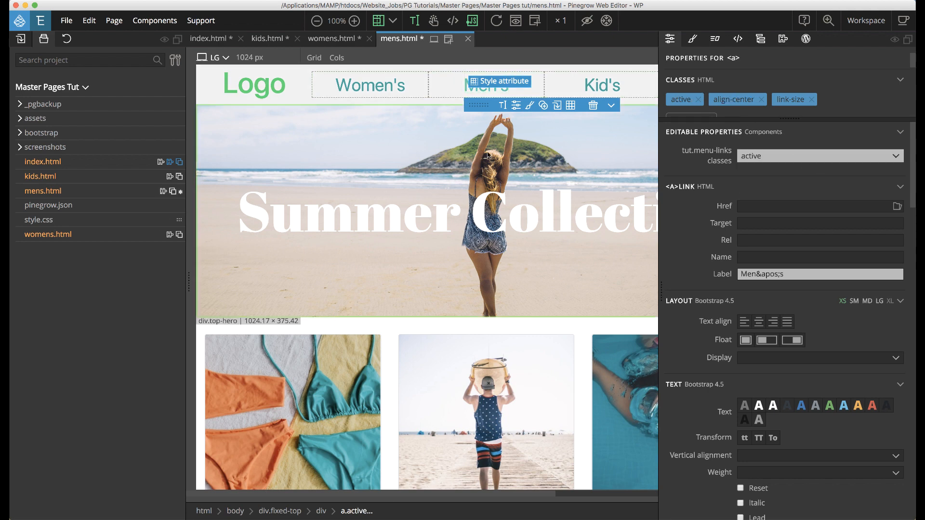
Duplicate the tut.small-cards row inside the Featured Items container of mens.html.
scroll(490, 160, down, 10)
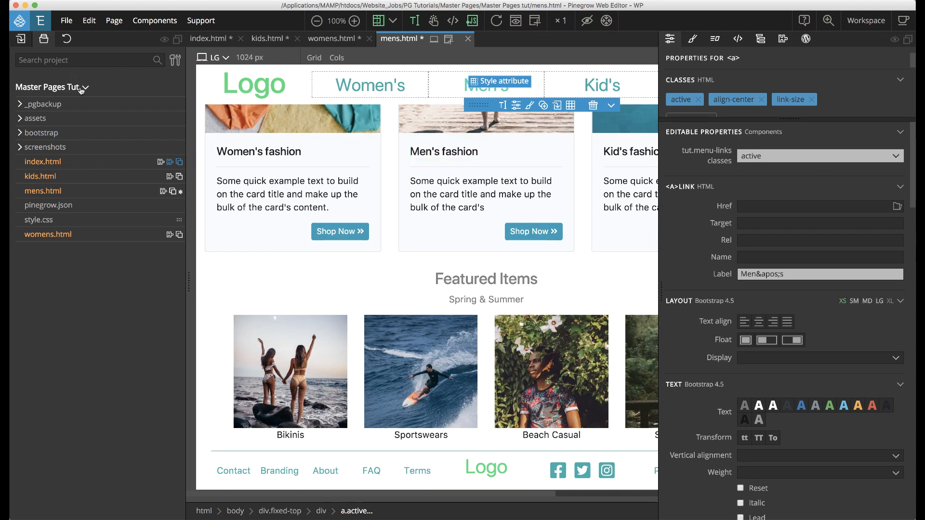
click(761, 39)
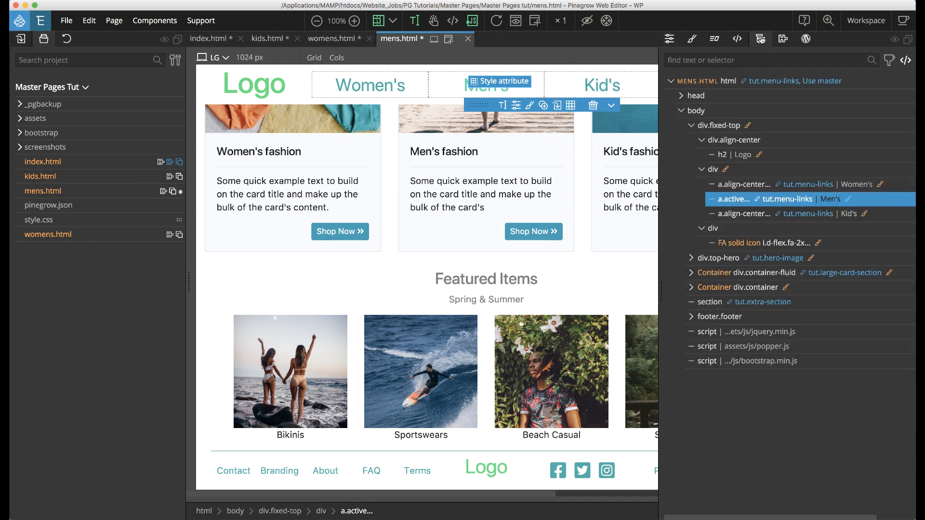
click(692, 125)
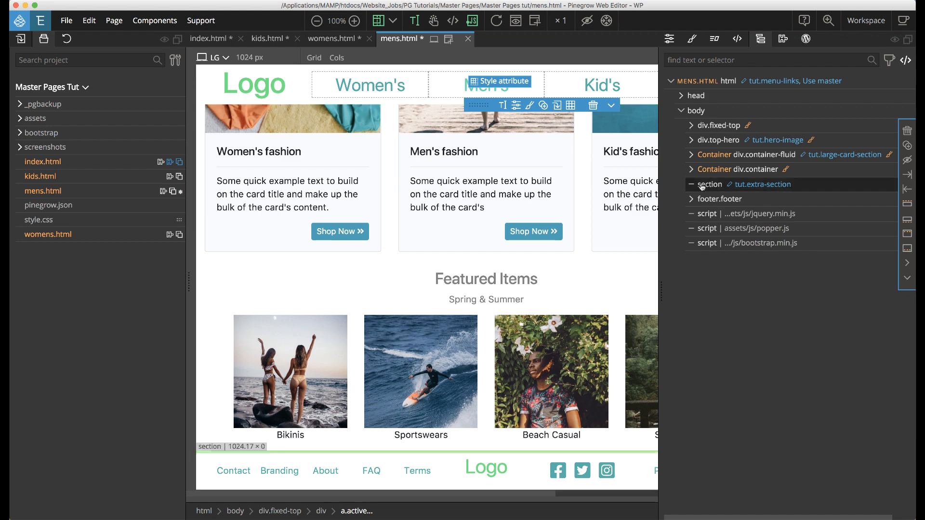
click(692, 170)
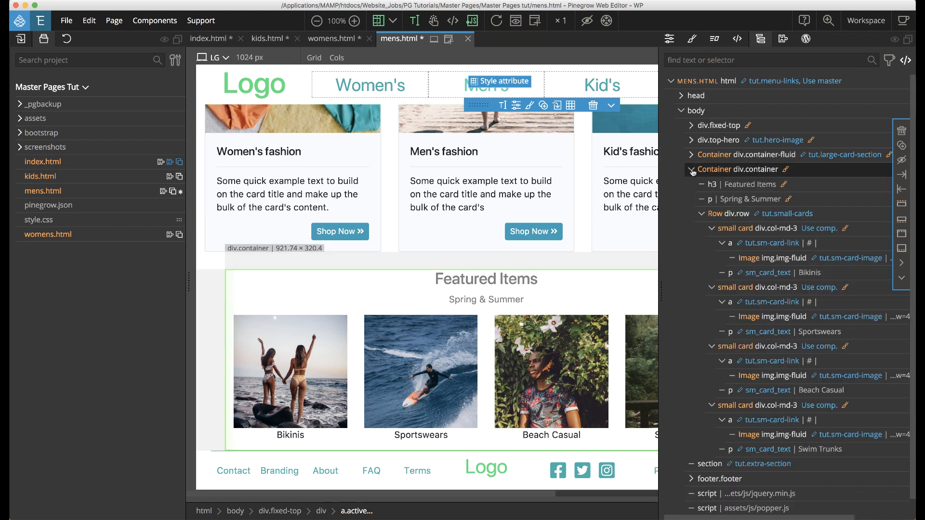
double_click(729, 213)
click(903, 162)
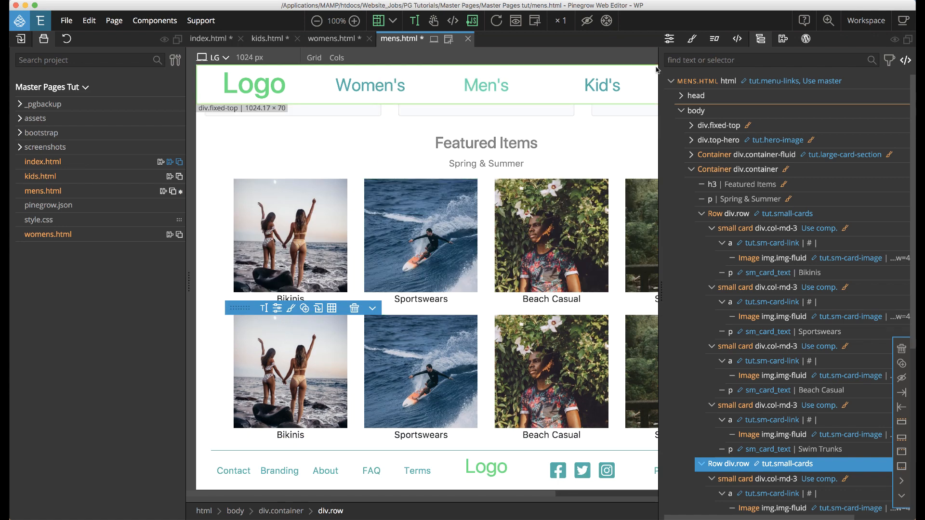
click(691, 169)
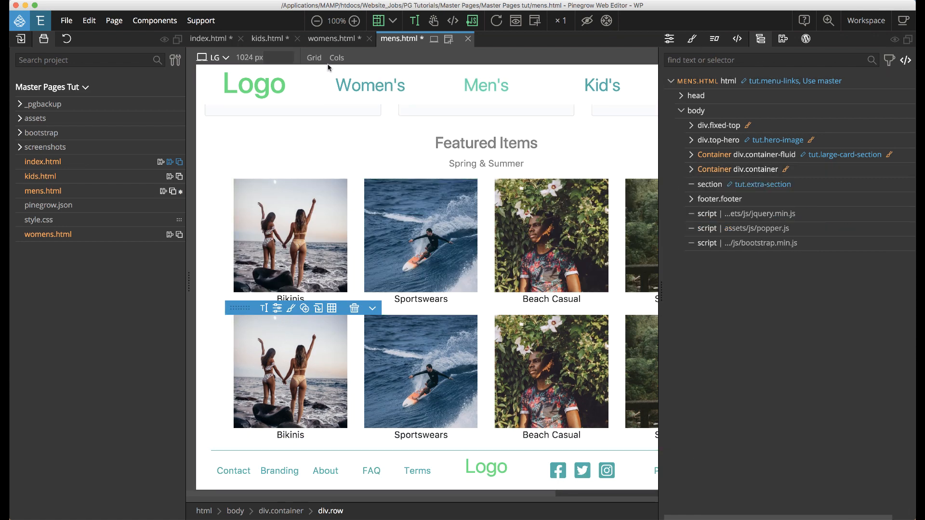
On mens.html, insert the Product Right block into the tut.extra-section section and the Product Left block below it.
click(23, 42)
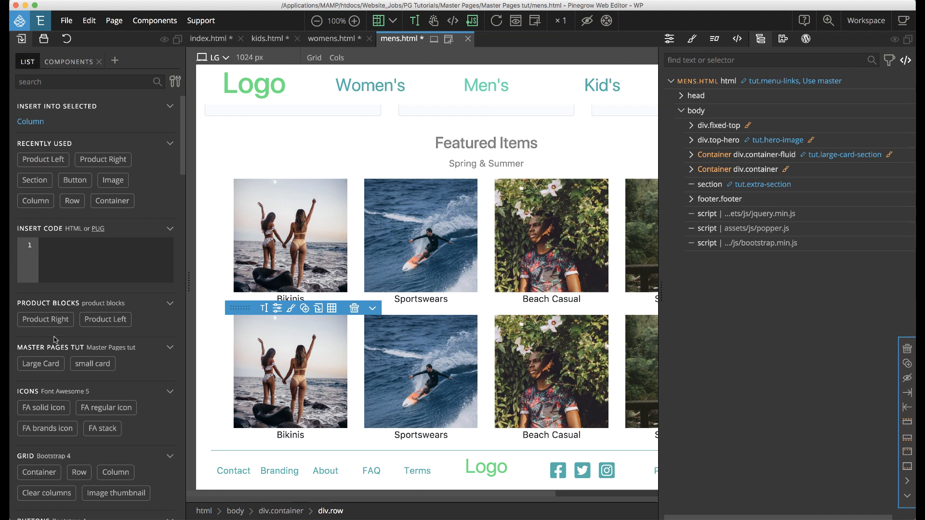
mouse_move(50, 322)
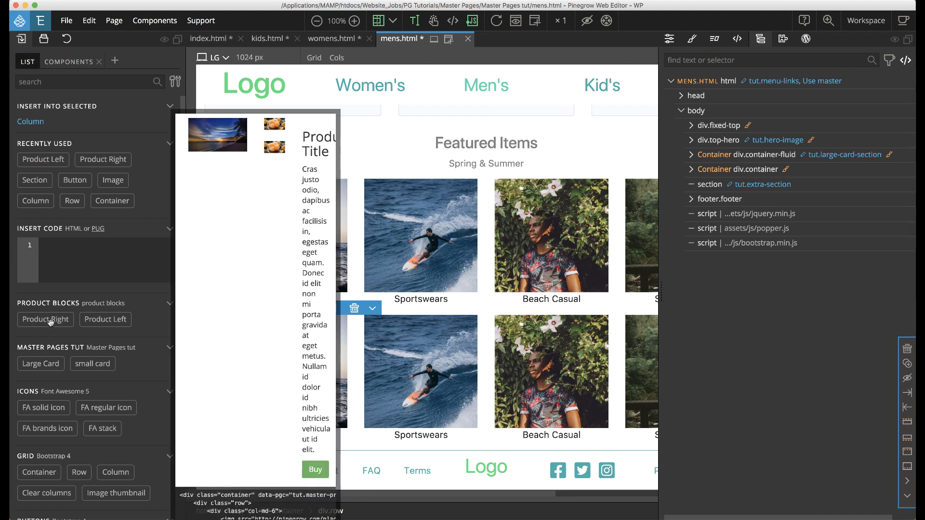
drag(50, 323, 738, 203)
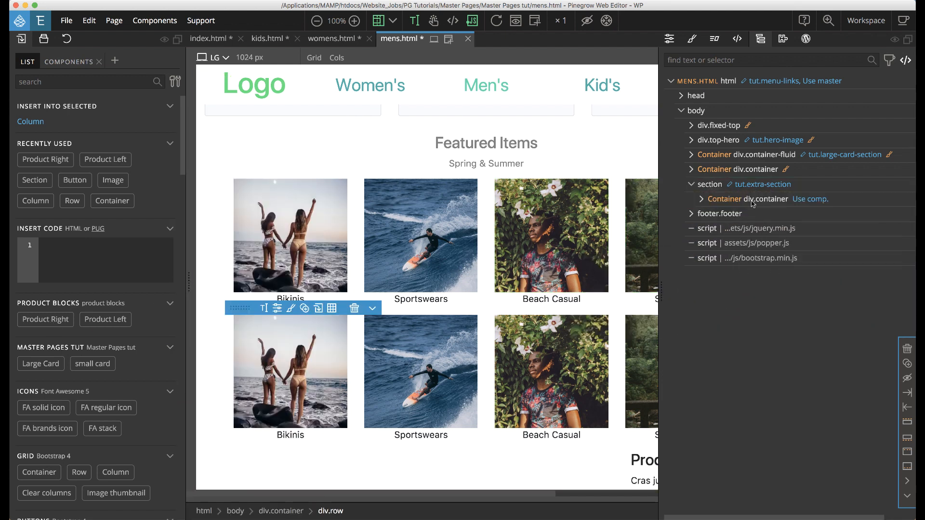
drag(105, 321, 733, 209)
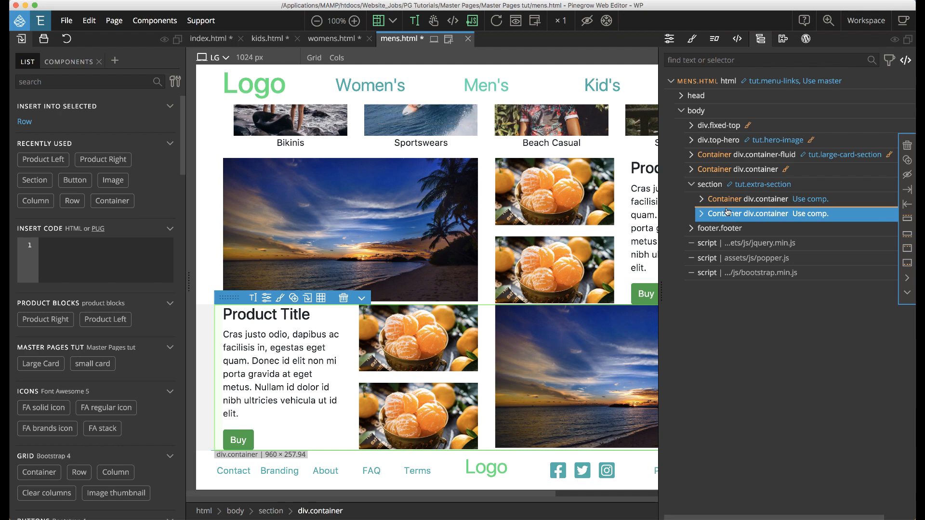
scroll(446, 307, up, 5)
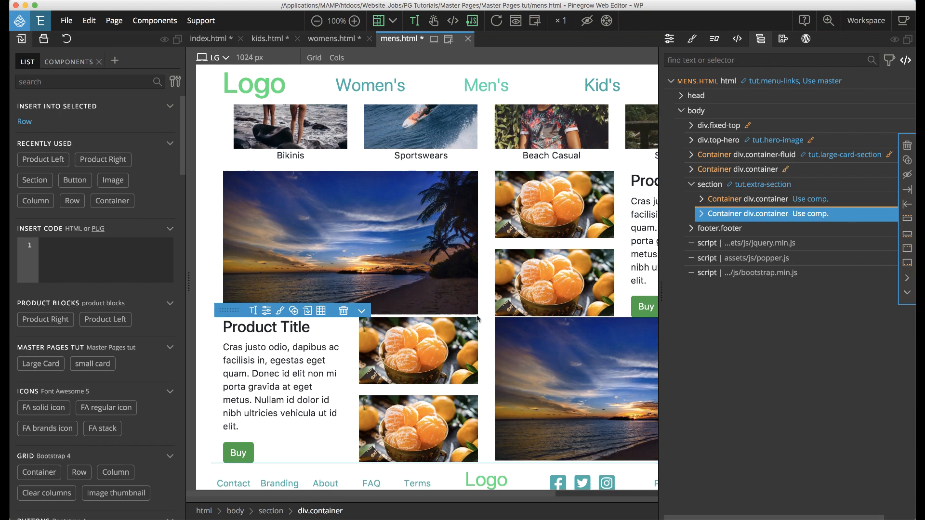
scroll(446, 306, up, 10)
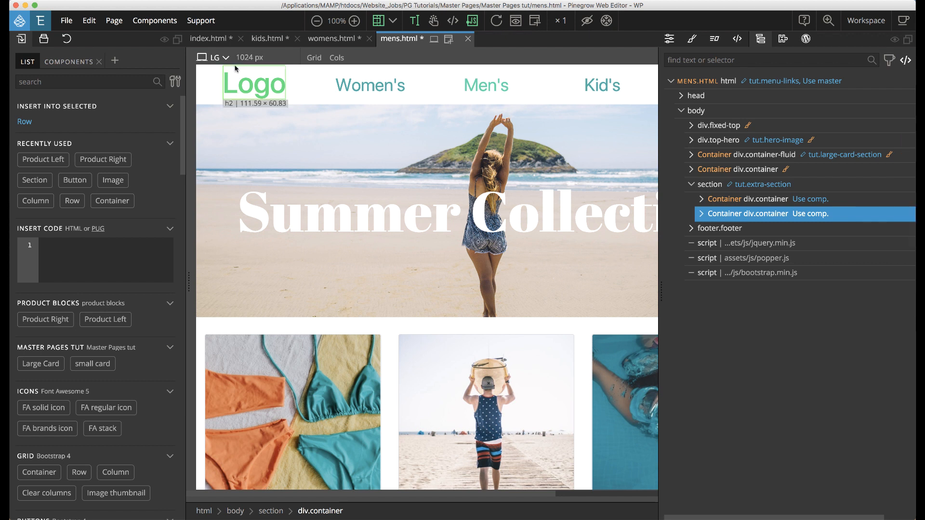
Add the Google font ABeeZee to index.html.
click(217, 41)
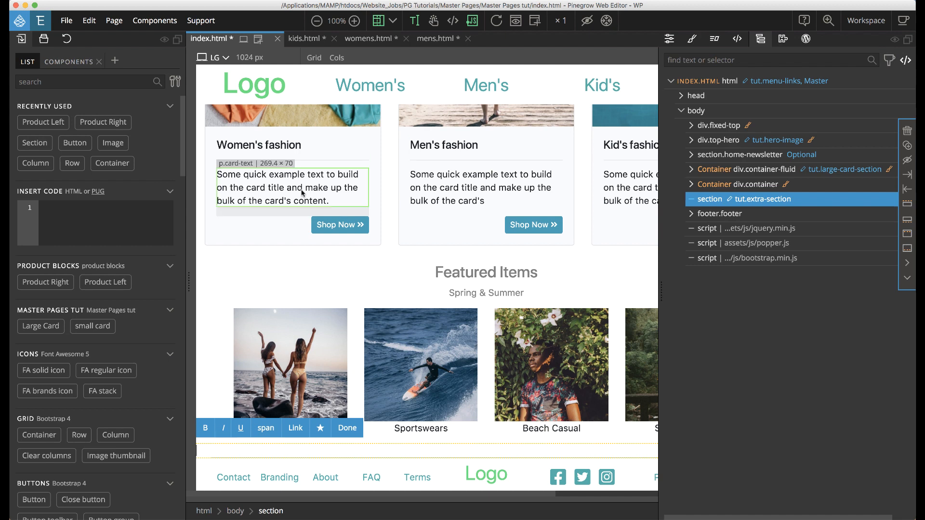
scroll(309, 377, up, 10)
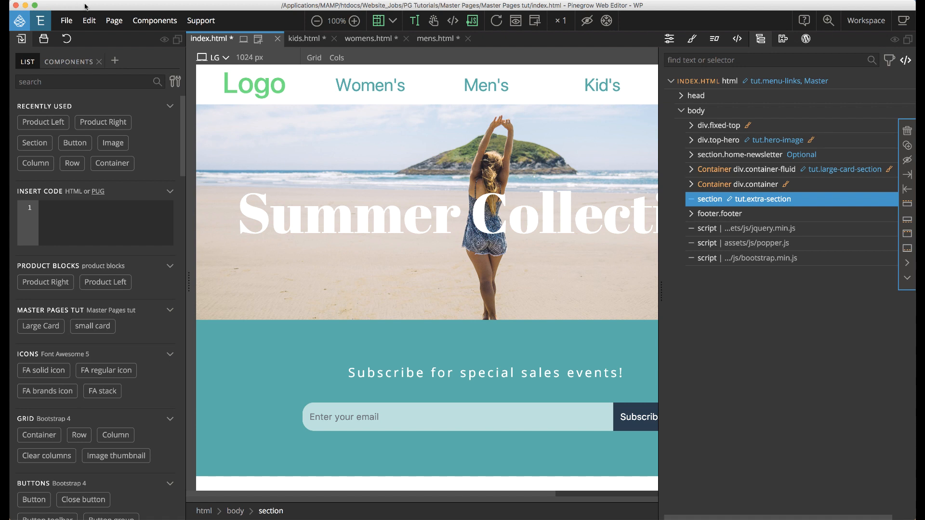
click(115, 20)
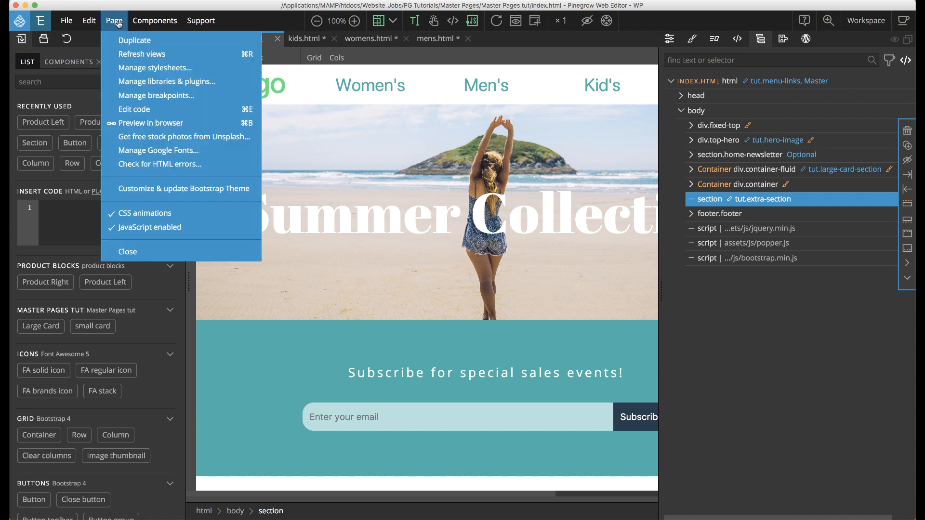
click(175, 152)
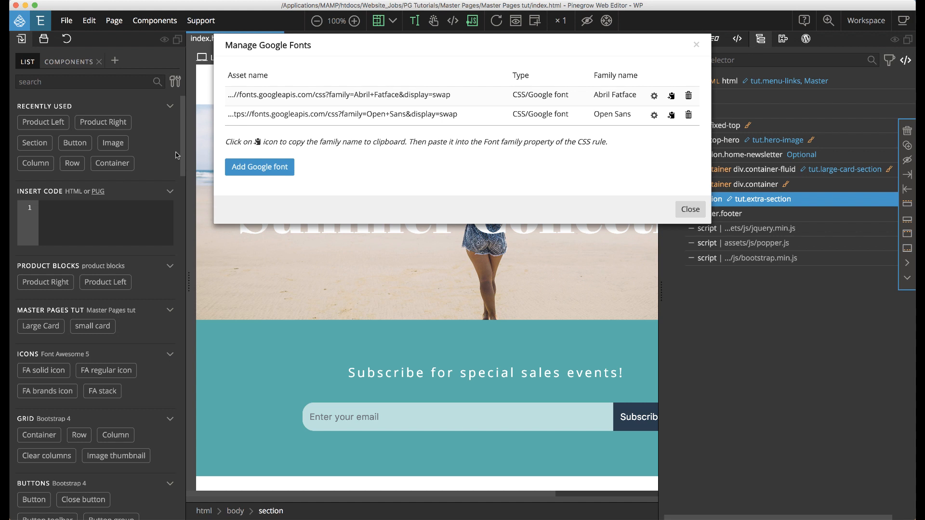
click(278, 168)
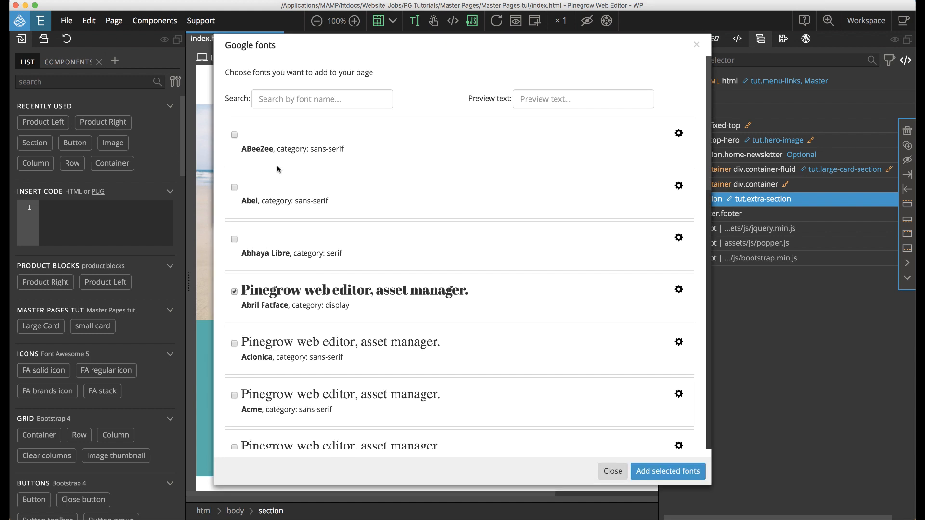
click(235, 135)
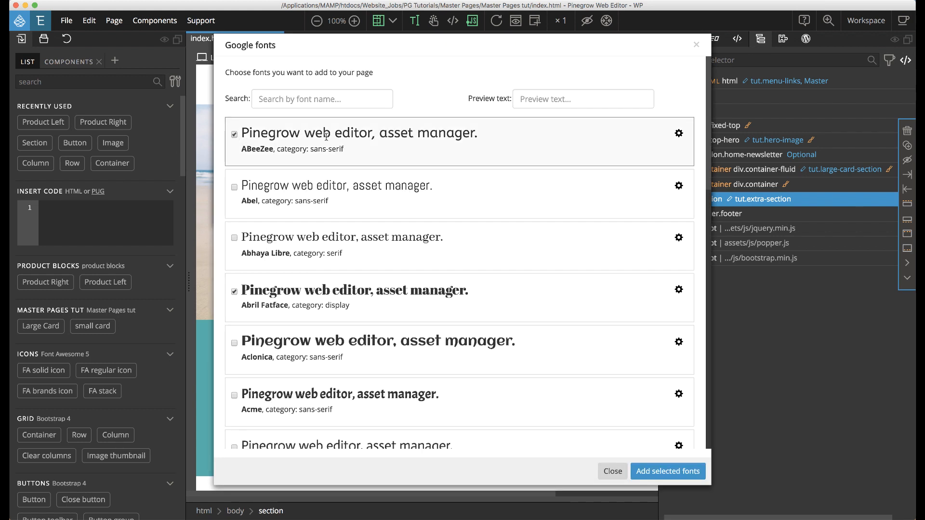
click(675, 472)
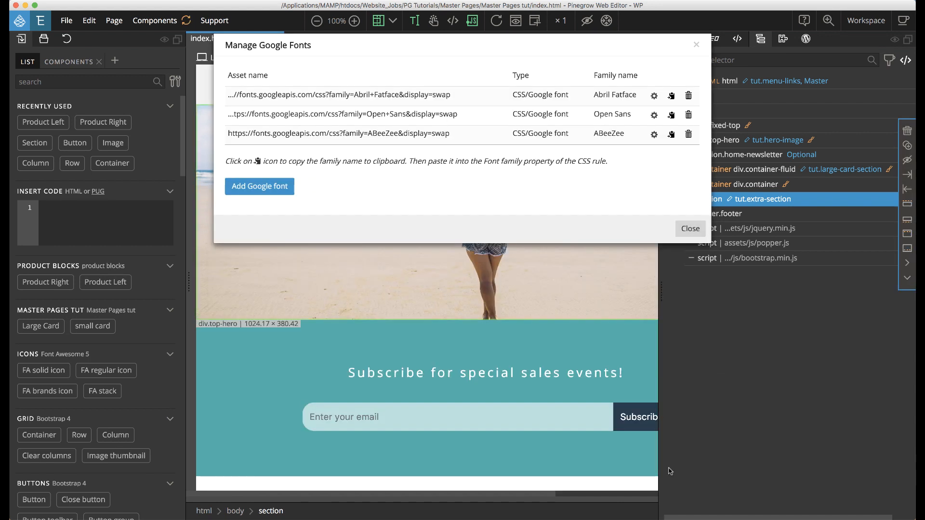
click(690, 228)
Set the font family of the Summer Collection hero text to ABeeZee and update the components.
double_click(511, 230)
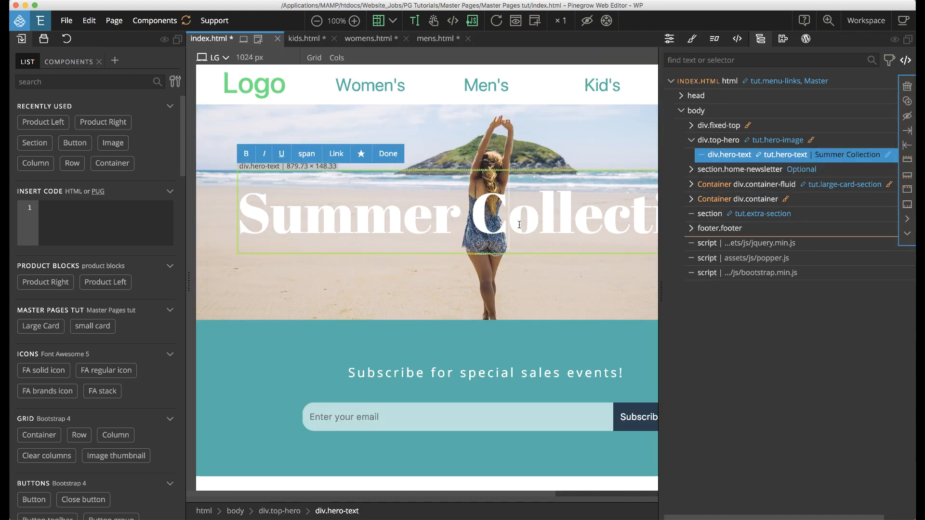
click(692, 40)
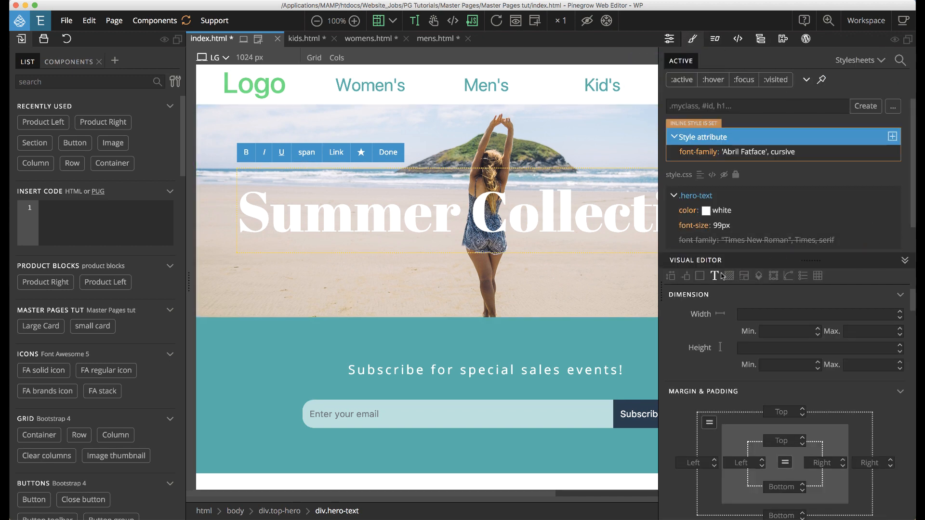
click(715, 276)
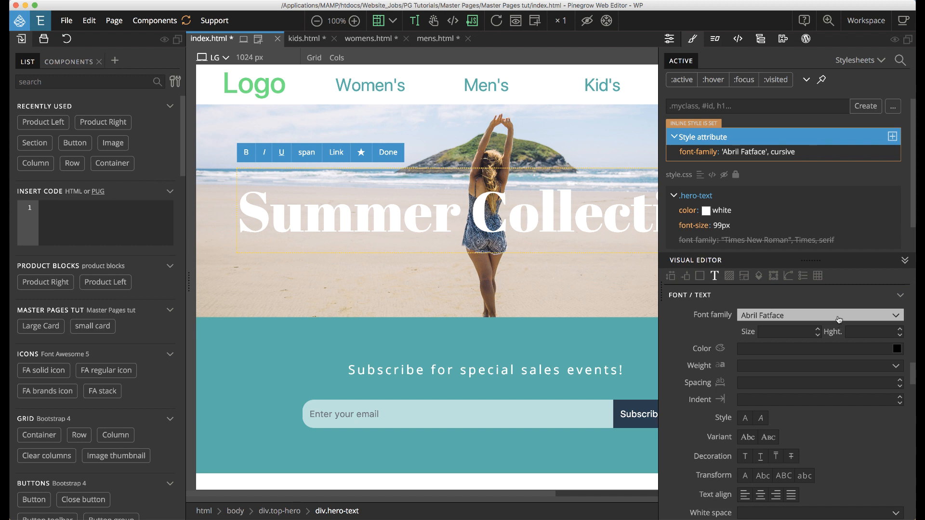
click(838, 317)
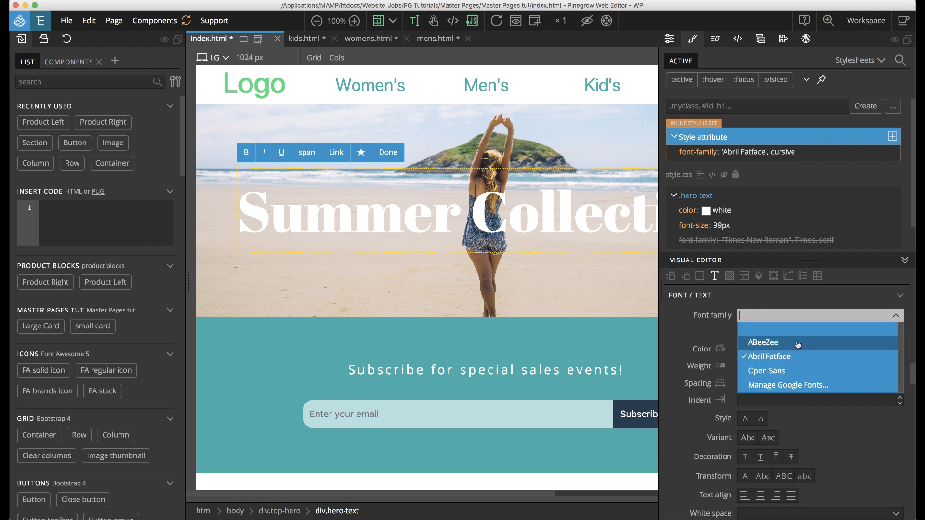
click(798, 344)
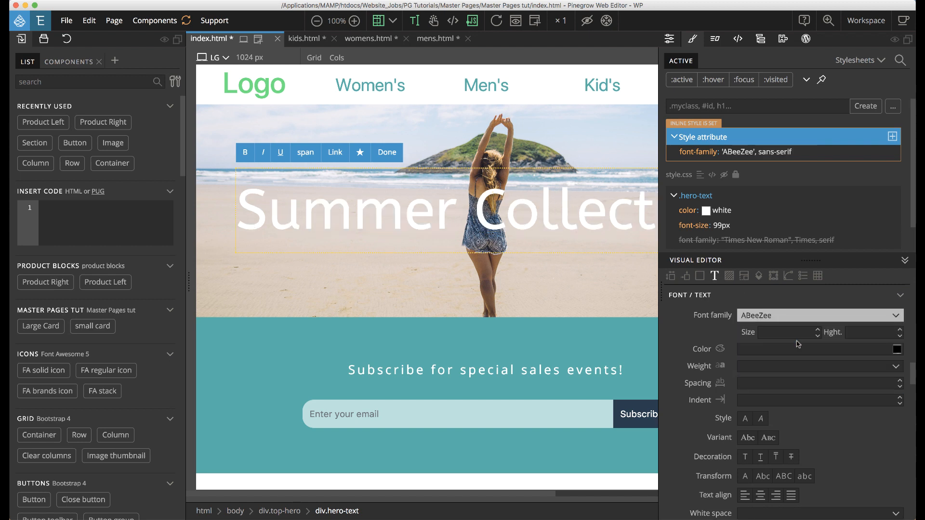
click(188, 20)
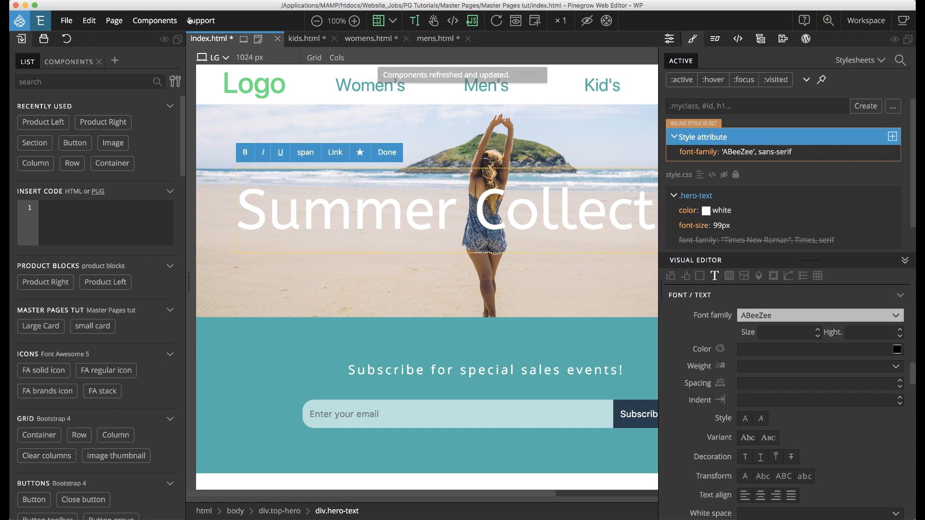
Check the hero text font on kids.html, womens.html and mens.html, and return to index.html.
click(302, 39)
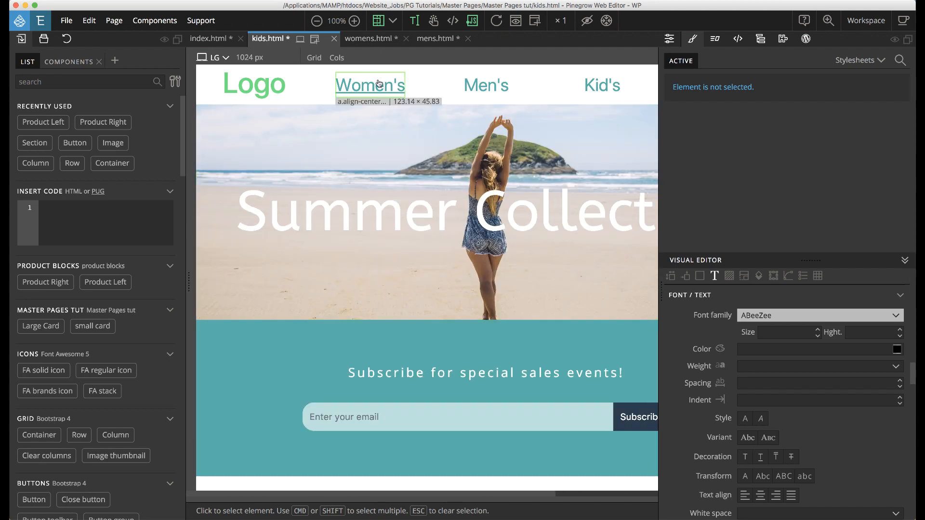
click(372, 38)
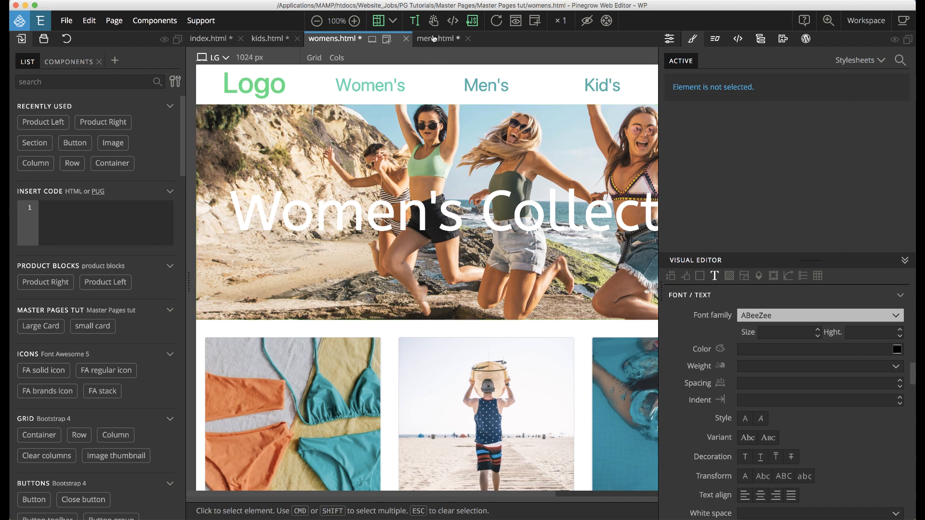
click(434, 39)
click(212, 42)
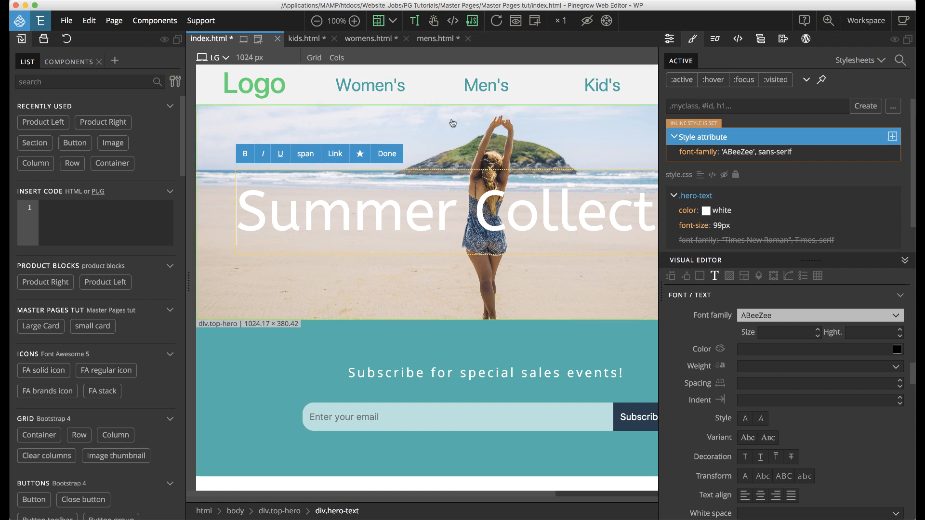
Open the code of kids.html and examine the Google font links in its head section.
click(302, 44)
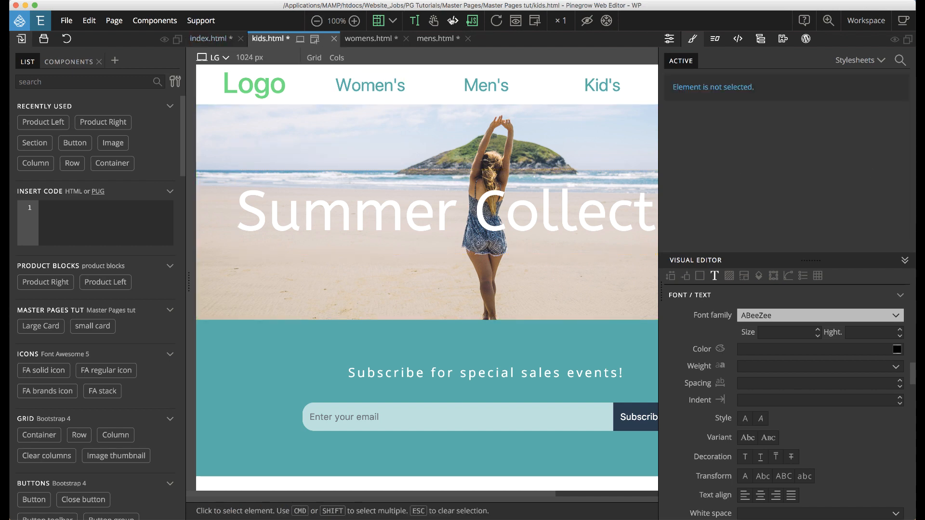
click(452, 21)
scroll(386, 424, down, 4)
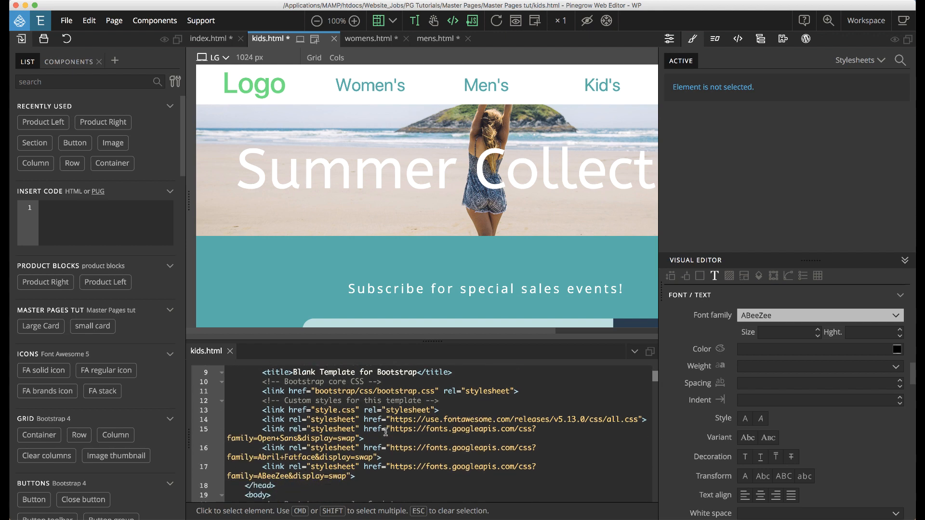